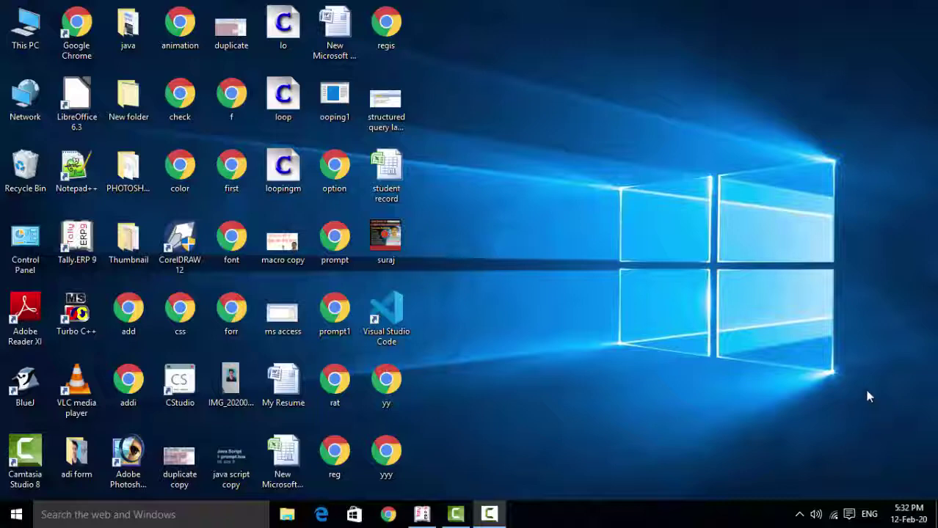
Refresh the Windows desktop six times from its right-click menu.
right_click(598, 138)
click(643, 174)
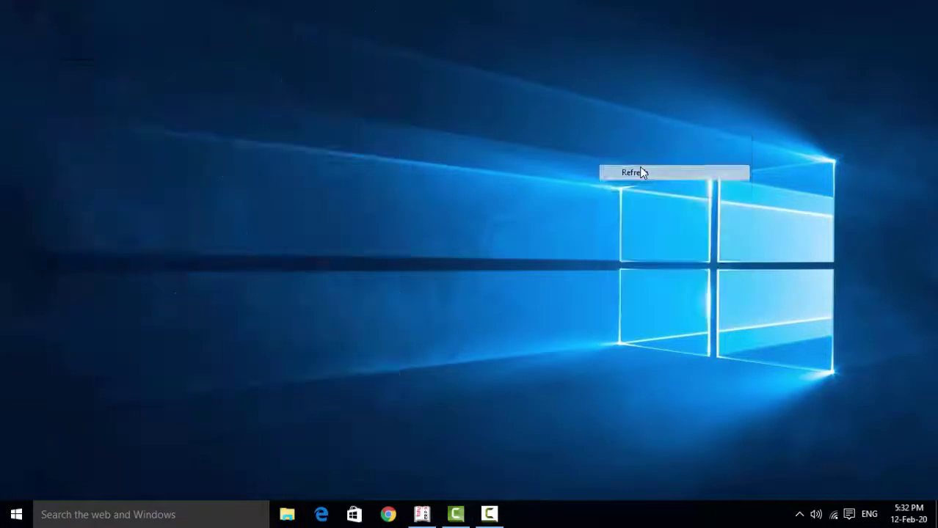
right_click(639, 167)
click(674, 210)
right_click(675, 213)
click(708, 251)
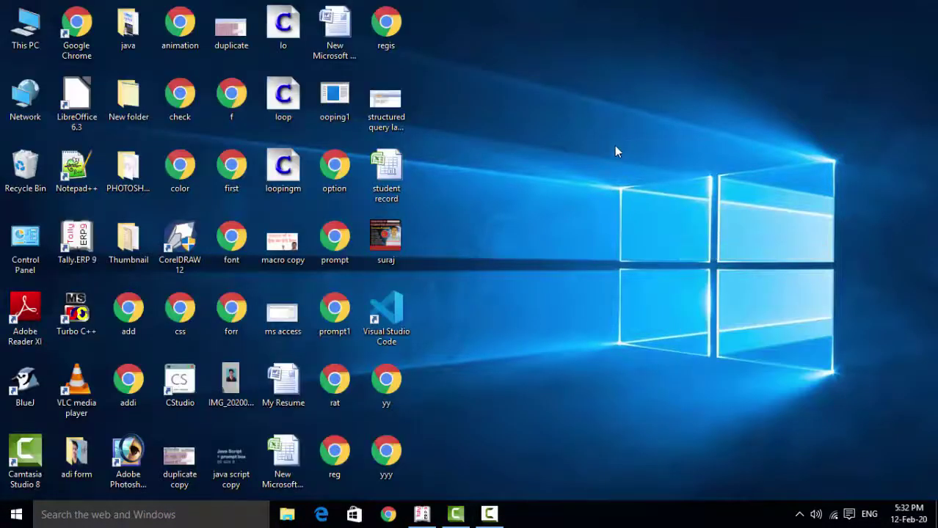
right_click(610, 145)
click(660, 183)
right_click(661, 189)
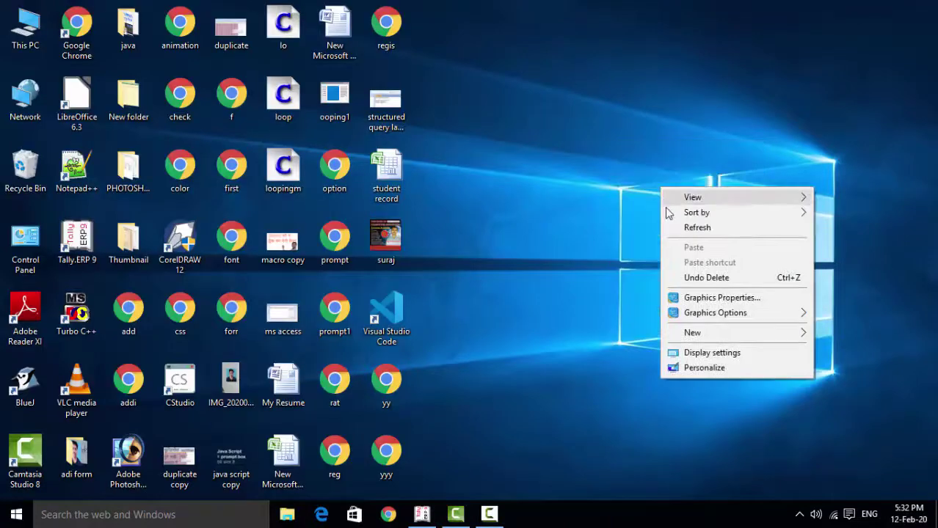
click(684, 229)
right_click(684, 231)
click(710, 269)
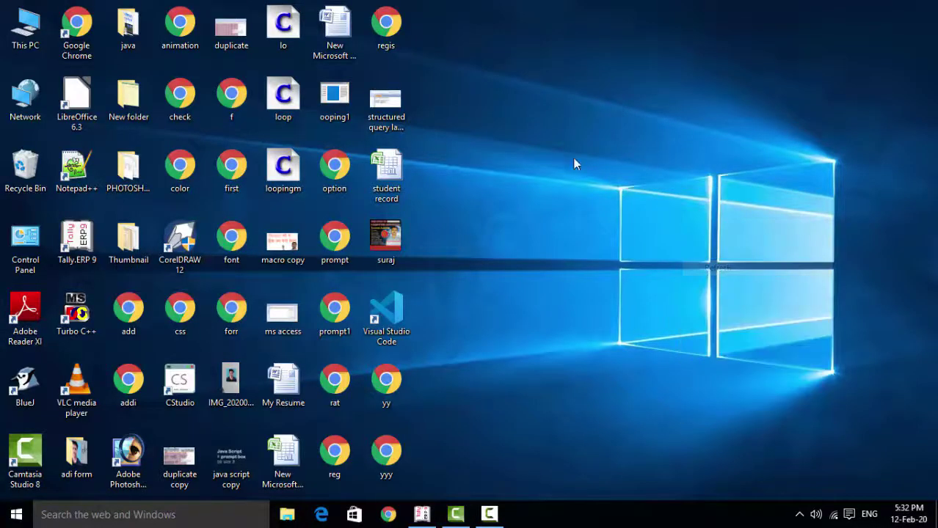
Restore the Tally.ERP 9 window and bring it to the front.
right_click(554, 129)
click(593, 172)
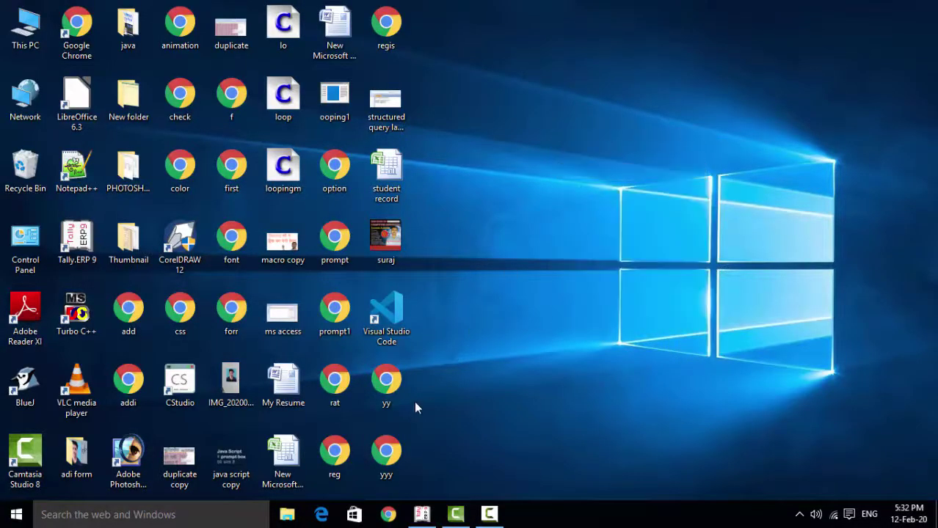
click(422, 514)
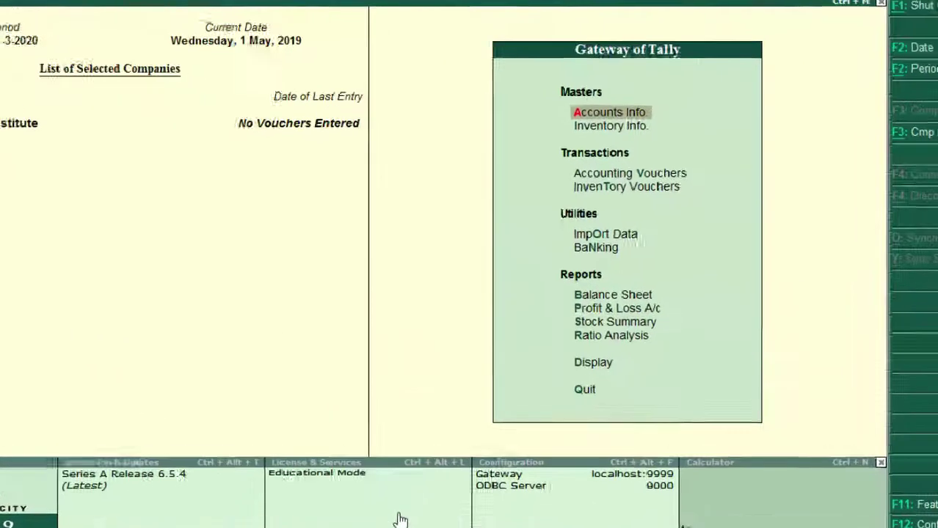
Go from Gateway of Tally to F11 Company Features and open Statutory & Taxation.
key(F11)
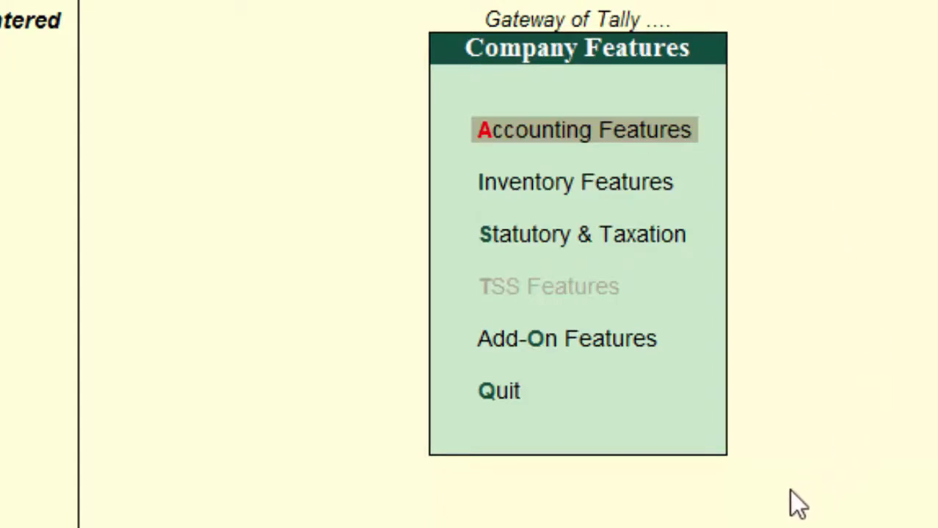
click(566, 243)
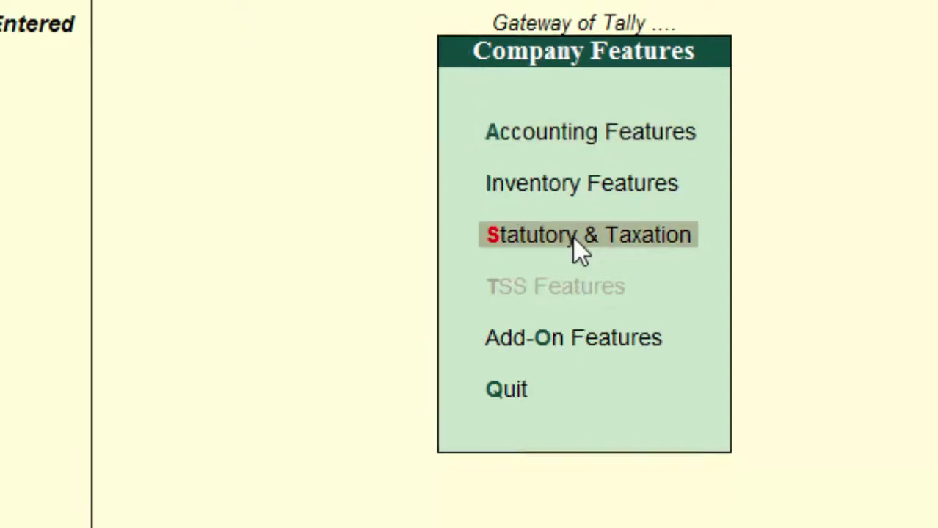
click(574, 243)
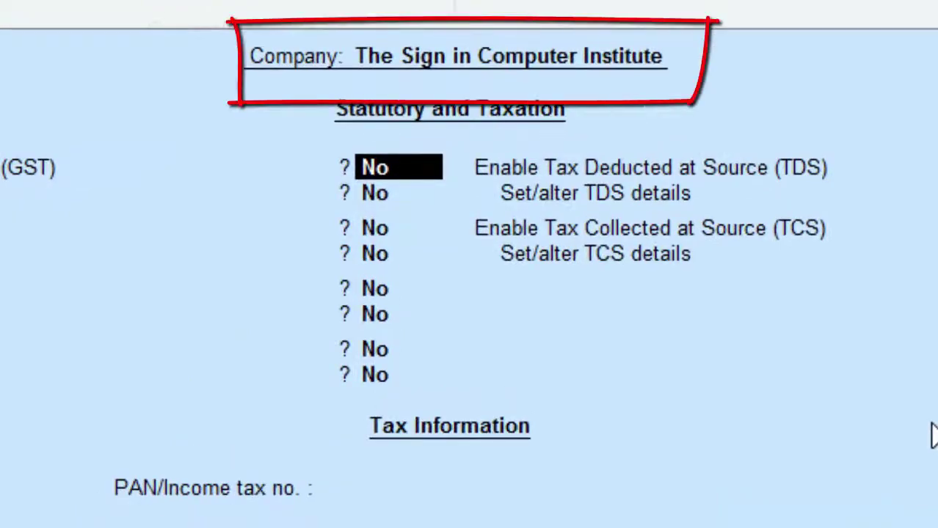
Set Enable Goods and Services Tax to Yes and Set/alter GST details to Yes.
text(y)
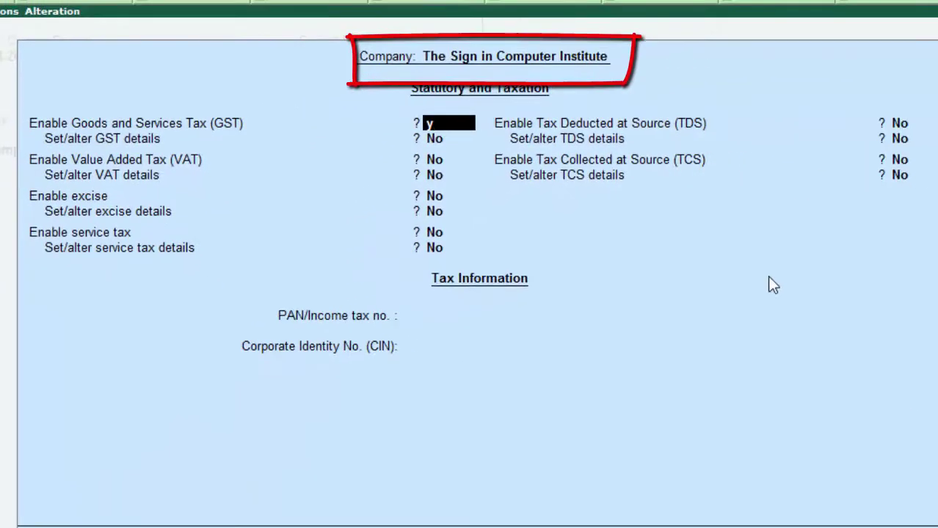
key(Return)
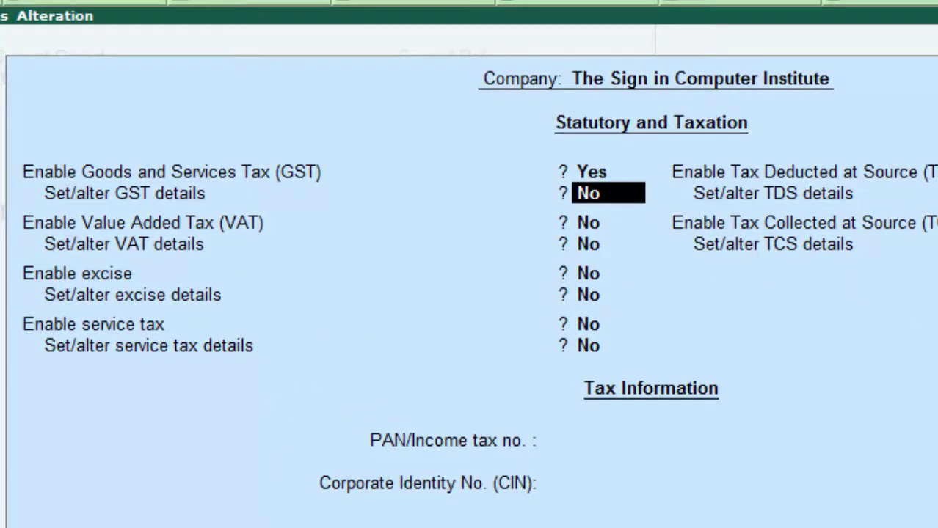
text(y)
key(Return)
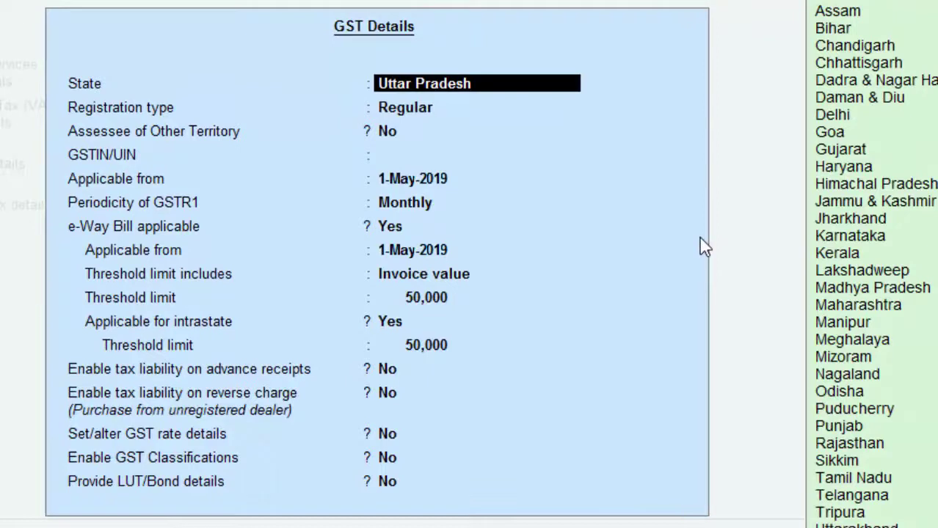
Keep Uttar Pradesh and Regular registration, enter the company GSTIN, keep 1-May-2019 and Monthly GSTR1.
key(Return)
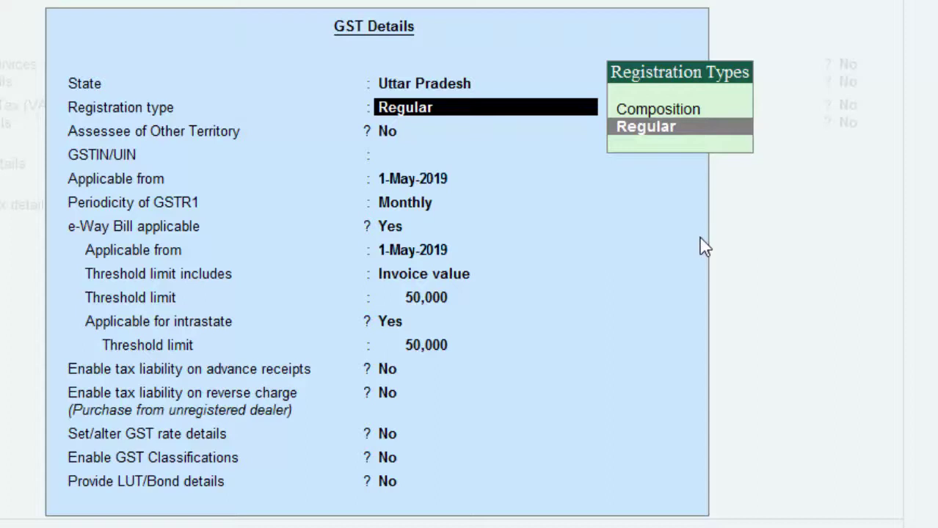
key(Return)
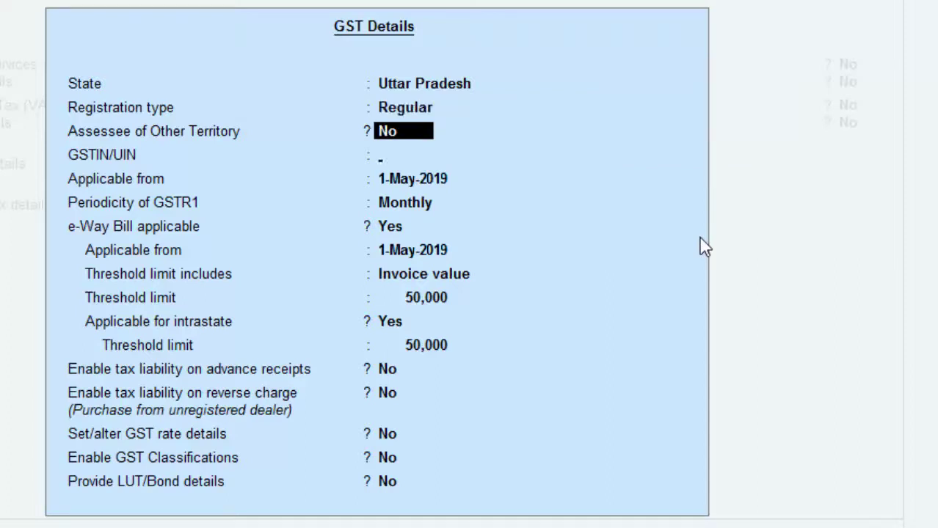
key(Return)
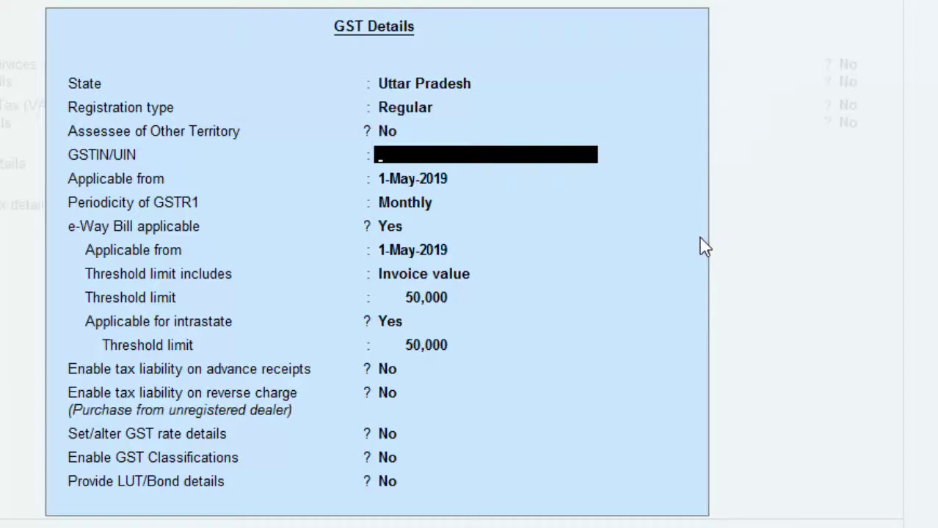
text(AI)
text(SPT67)
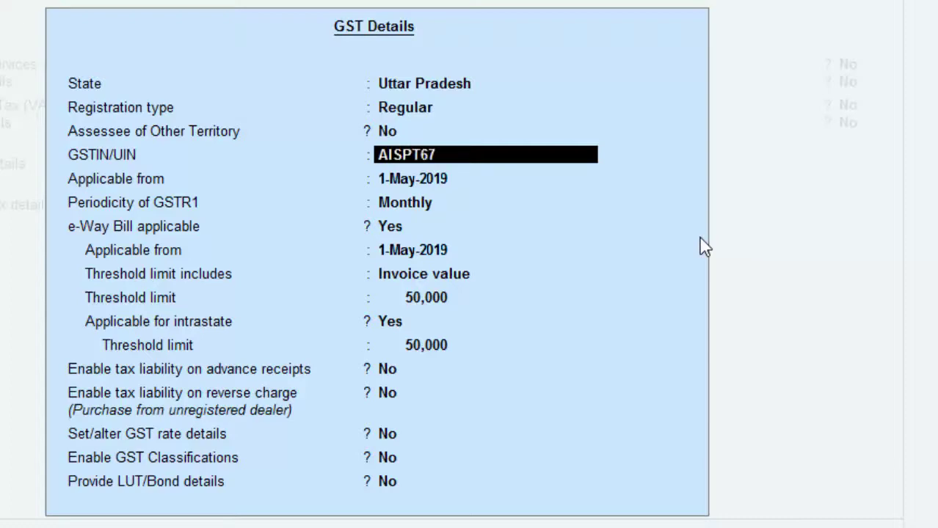
text(89)
key(Return)
key(Return)
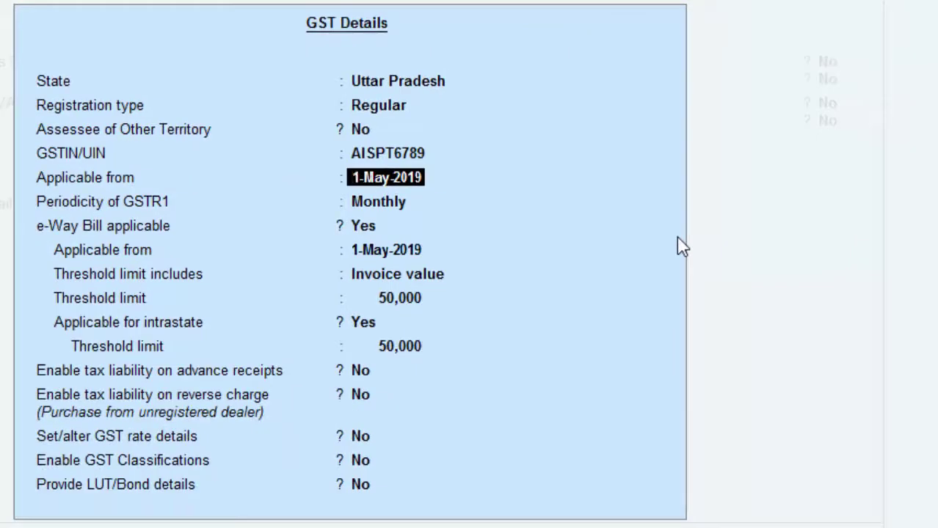
key(Return)
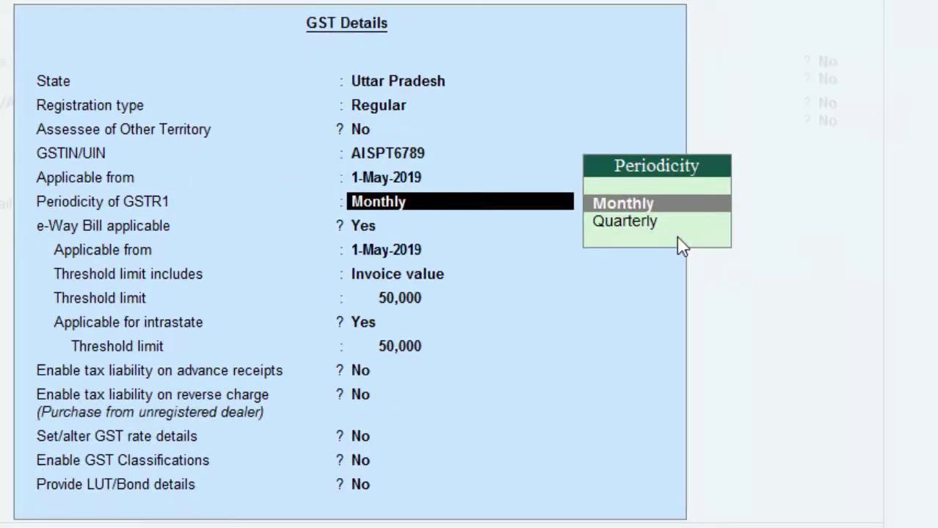
key(Return)
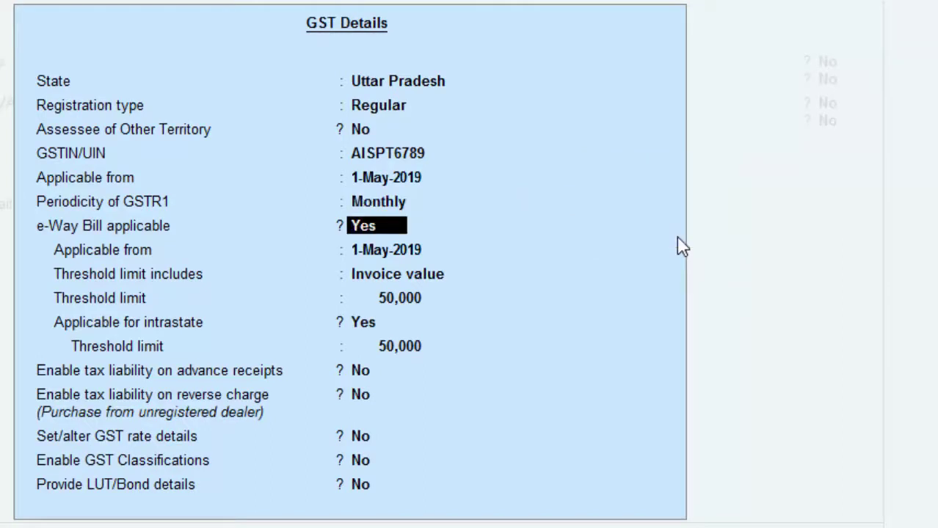
Set e-Way Bill to No, leave advance-receipt and reverse-charge liability off, enable GST rate details.
text(n)
key(Return)
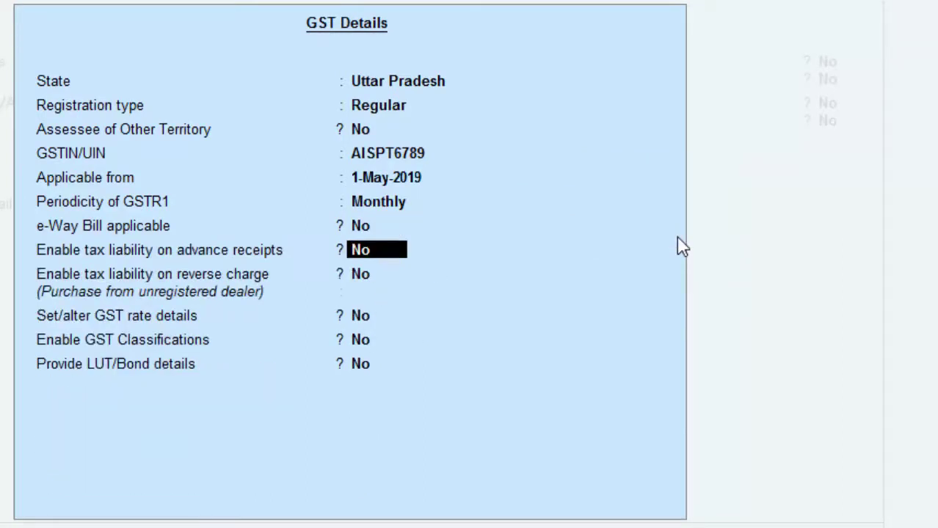
key(Return)
key(Return)
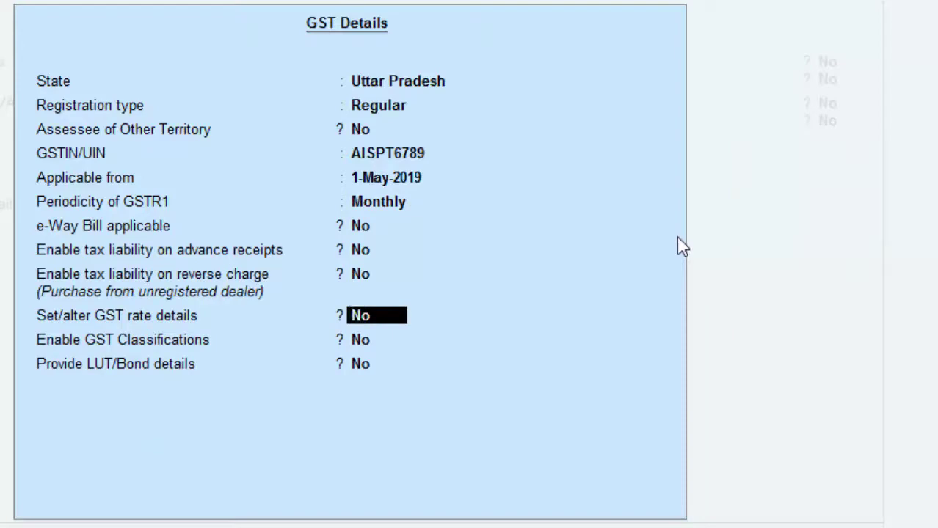
text(y)
key(Return)
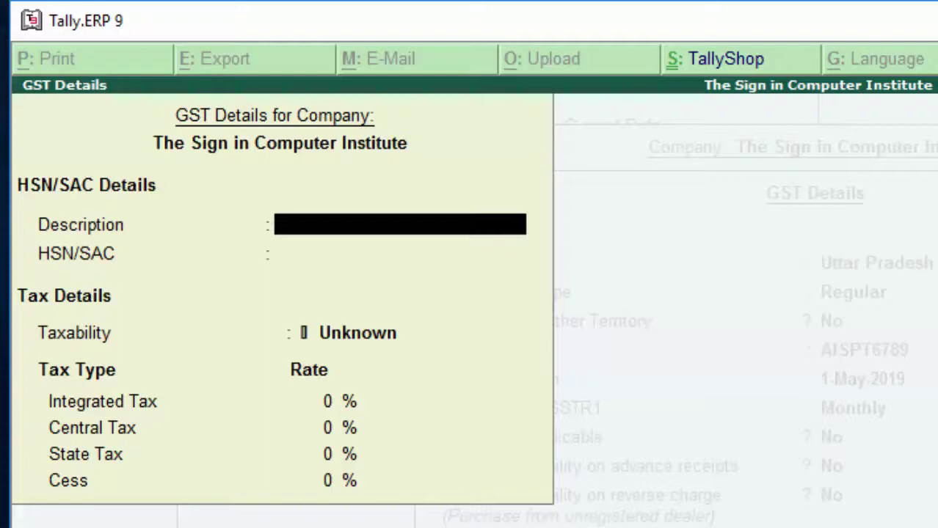
Enter description 'Primary Item' with HSN/SAC code 66979799.
text(P)
text(ri)
text(mary)
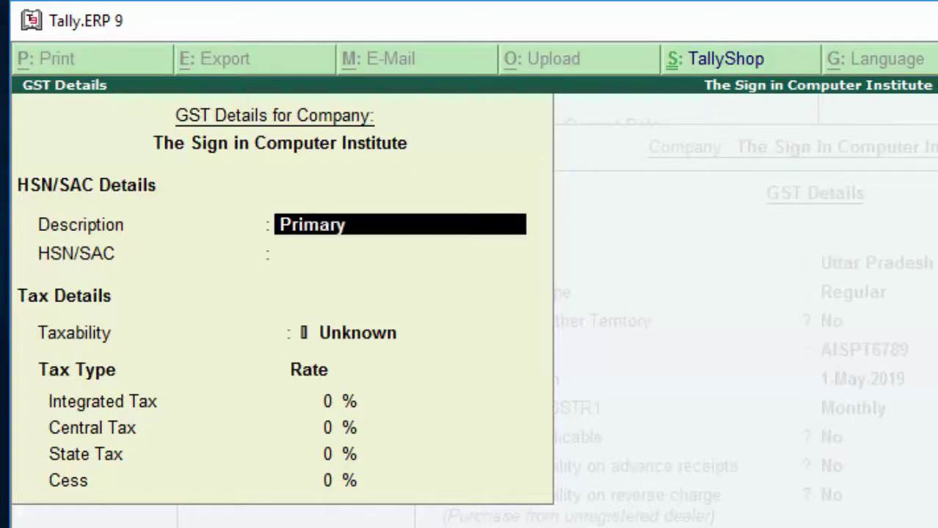
text( Ite)
text(m)
key(Return)
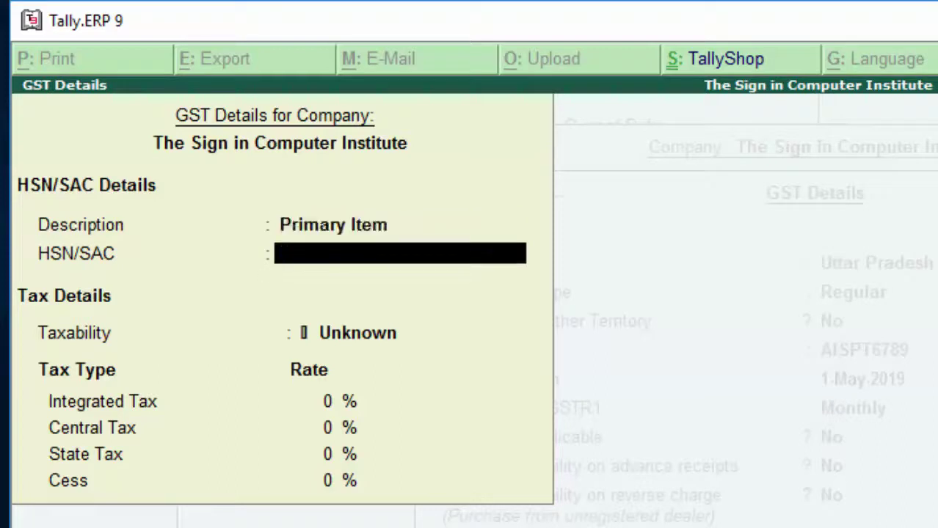
text(669)
text(79799)
key(Return)
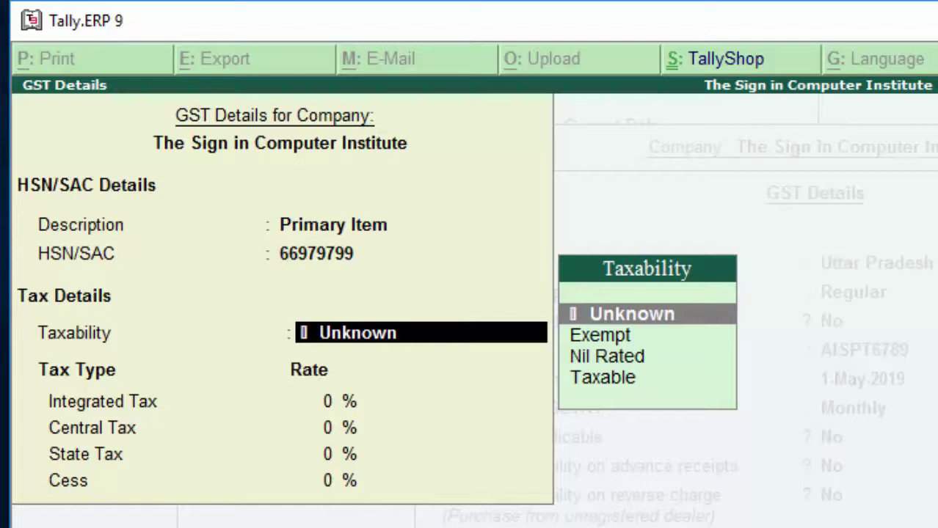
Make supplies Taxable at 18% integrated tax with 9% central and state tax, and accept.
key(Down)
key(Down)
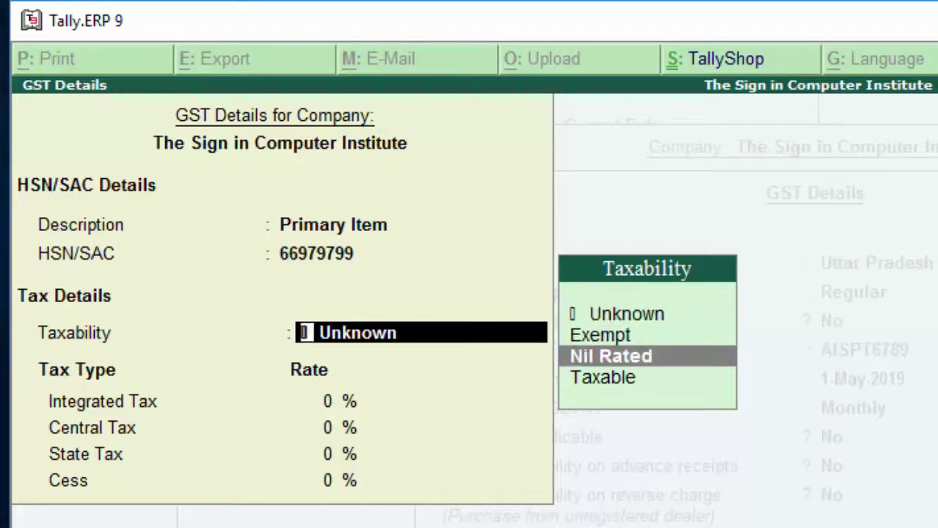
key(Down)
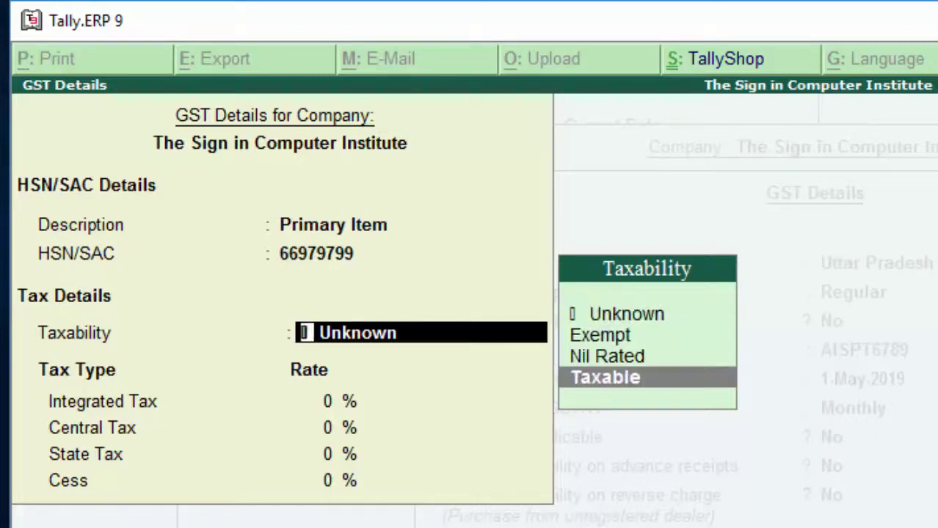
key(Return)
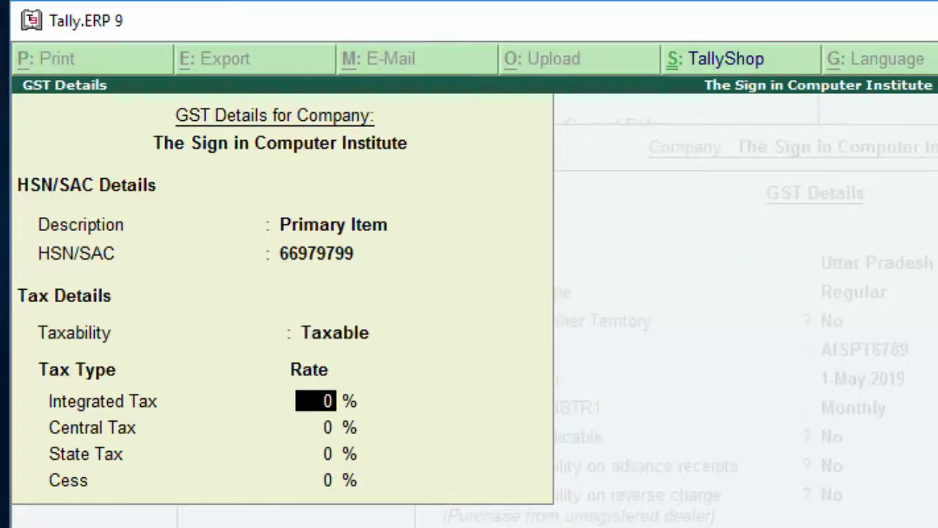
text(18)
key(Return)
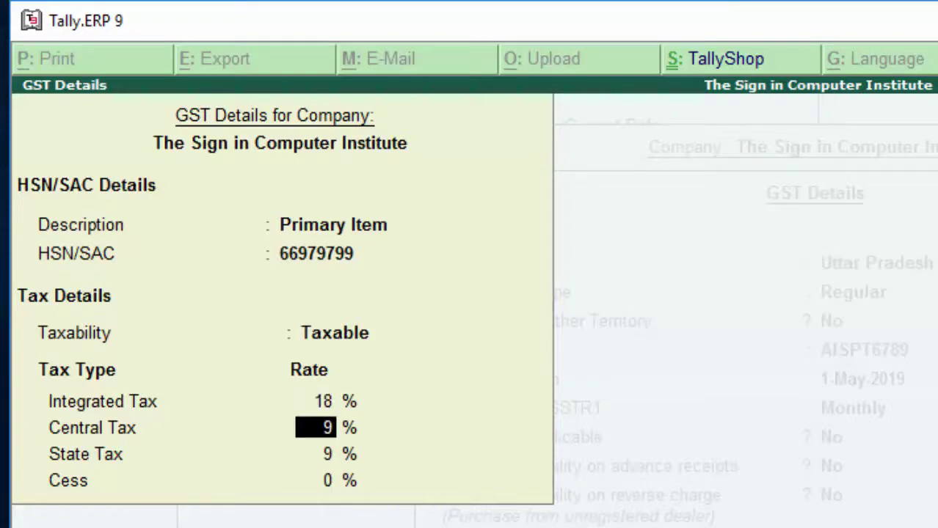
key(Return)
key(Return)
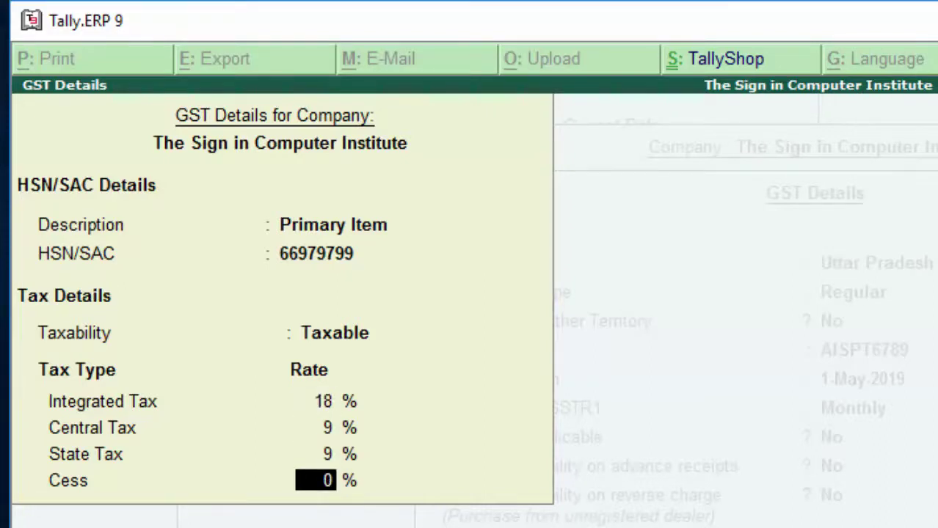
key(Return)
key(Return)
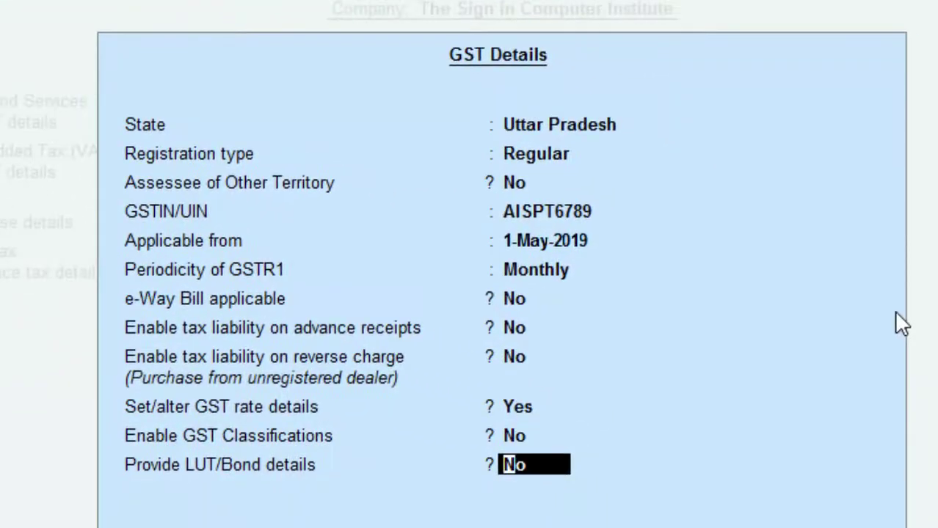
key(Return)
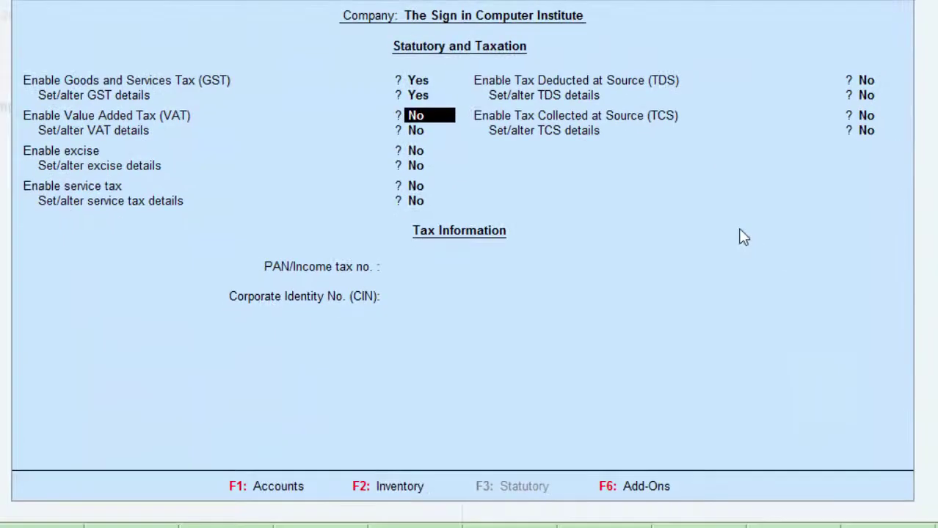
Leave VAT, excise, service tax, TDS and TCS disabled and reach the Accept prompt.
key(Return)
key(Return)
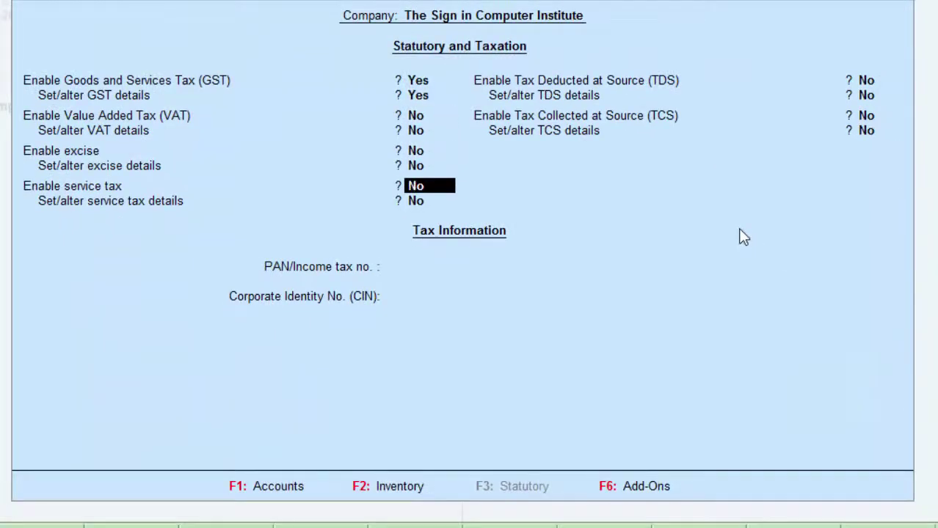
key(Return)
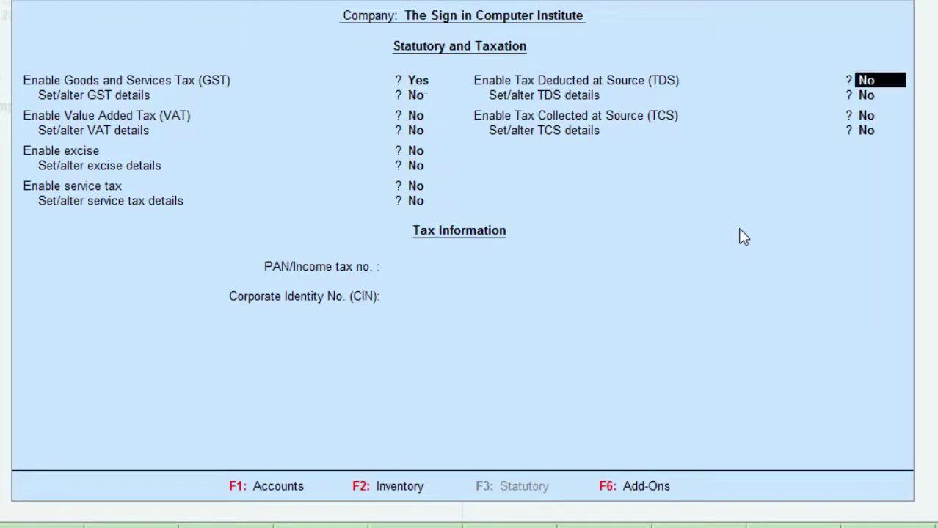
key(Return)
key(Return)
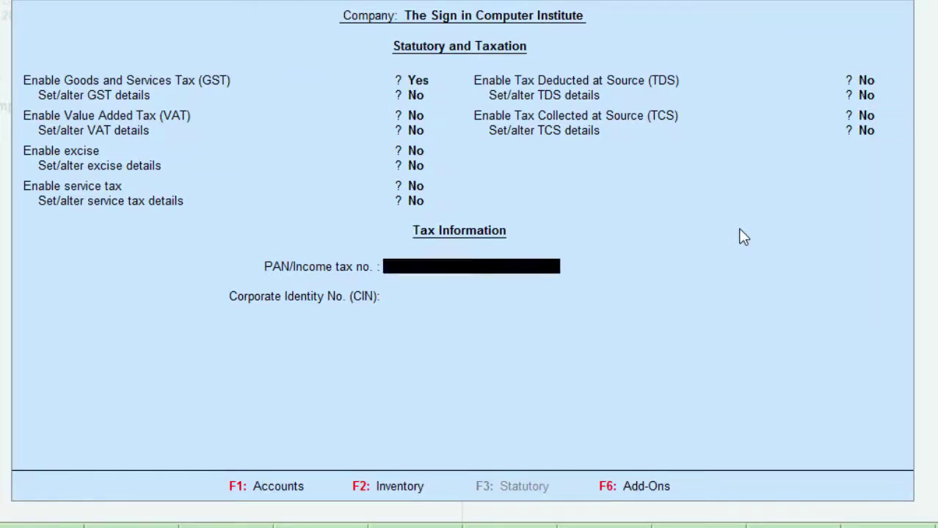
key(Return)
key(Return)
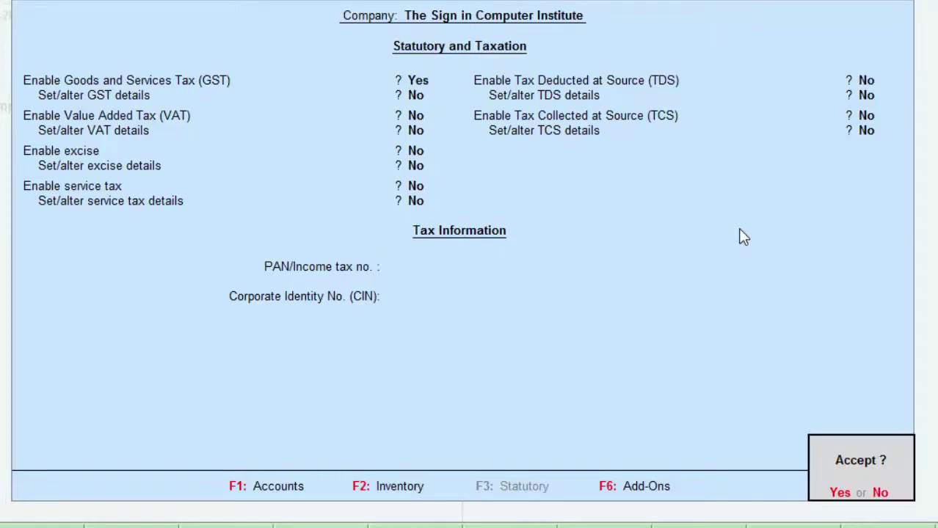
key(Return)
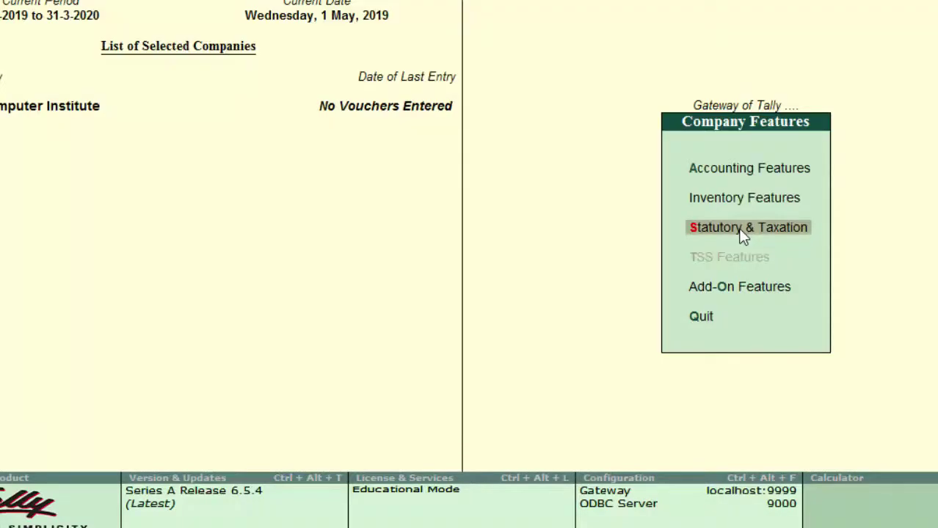
Return to Gateway of Tally and go to Accounts Info. > Ledgers > Create.
key(Escape)
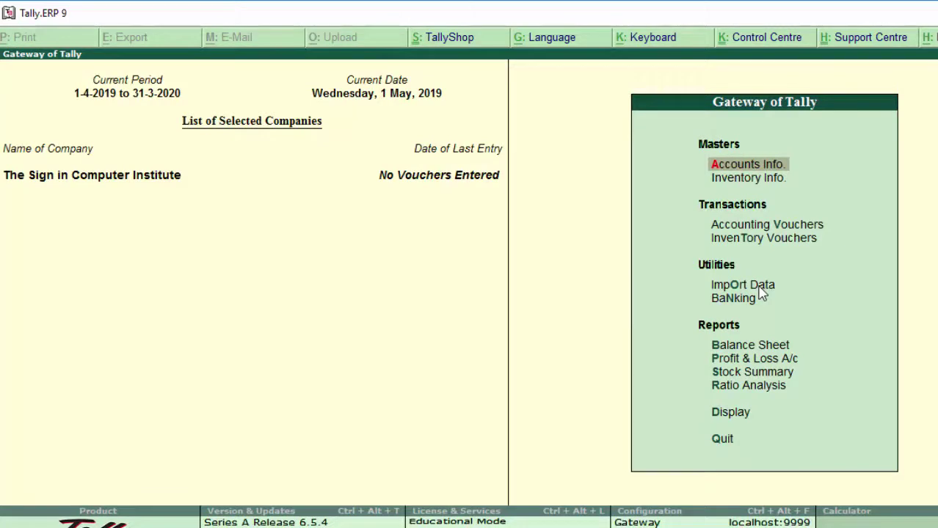
key(Down)
key(Down)
key(Up)
key(Up)
key(Return)
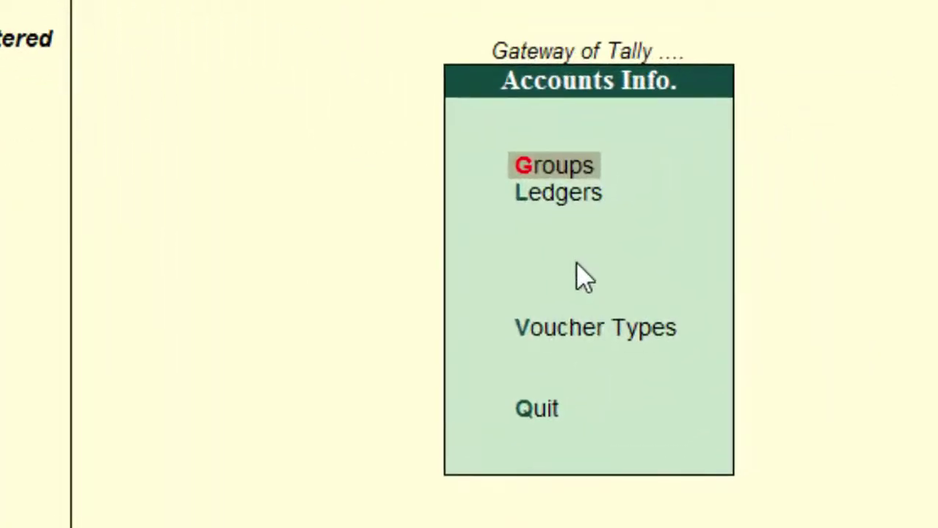
key(Down)
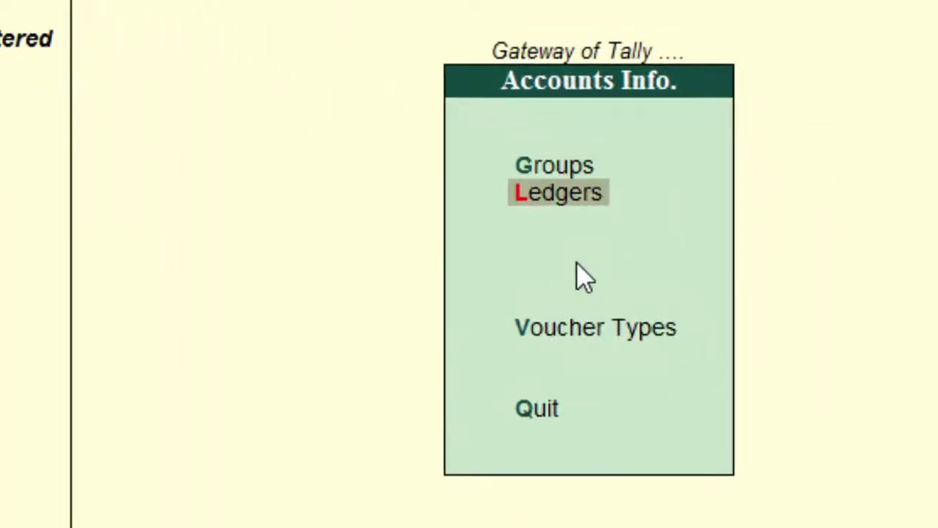
key(Return)
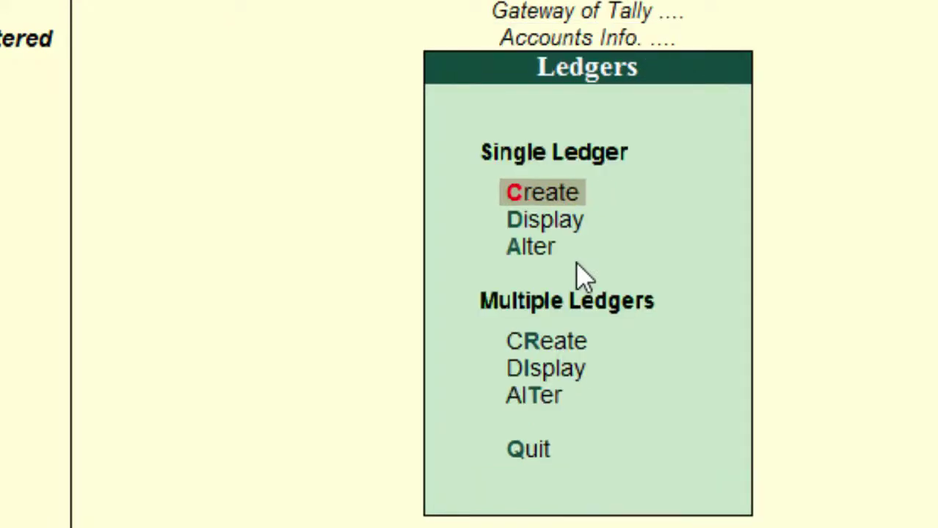
key(Return)
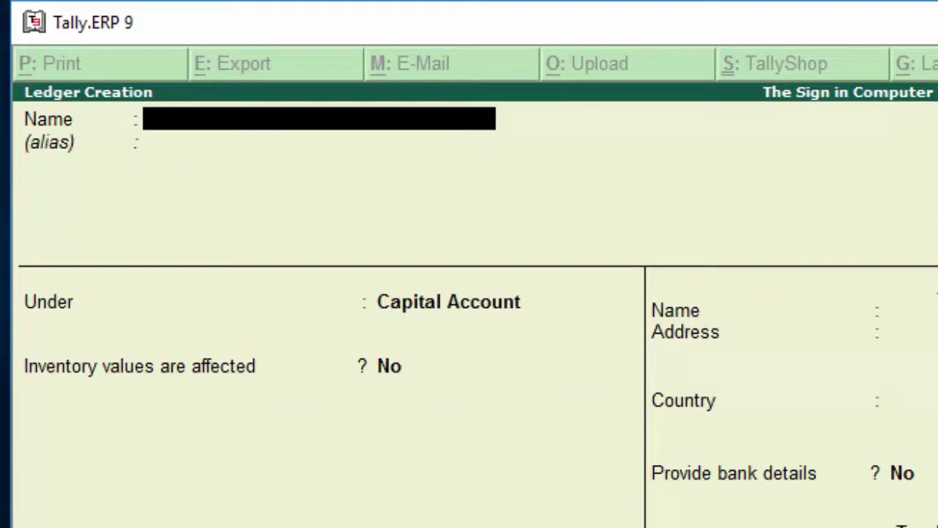
Navigate again through Accounts Info. and Ledgers to a fresh single-ledger creation form.
text(C)
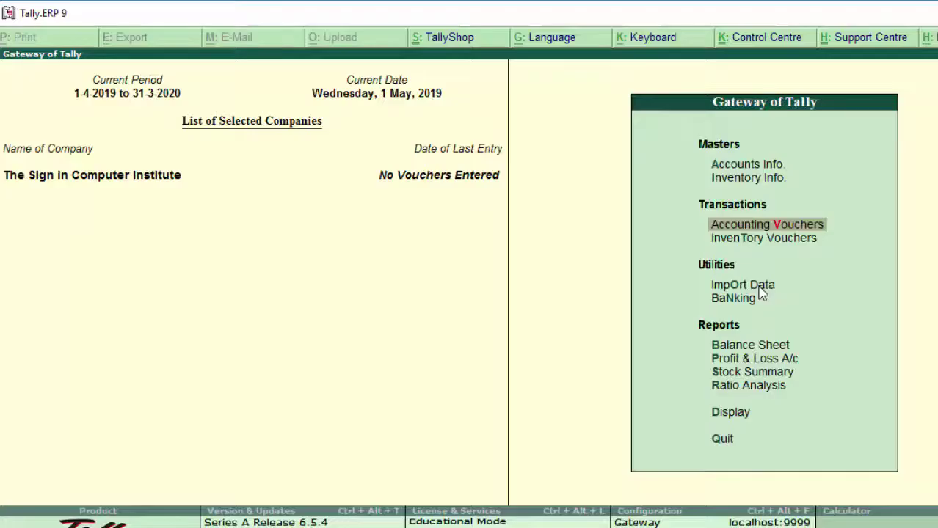
key(Up)
key(Up)
key(Return)
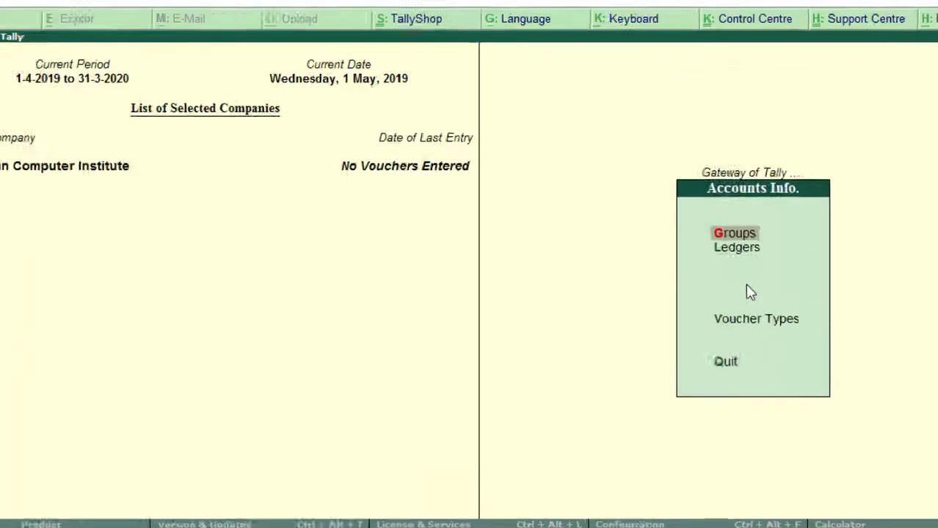
key(Down)
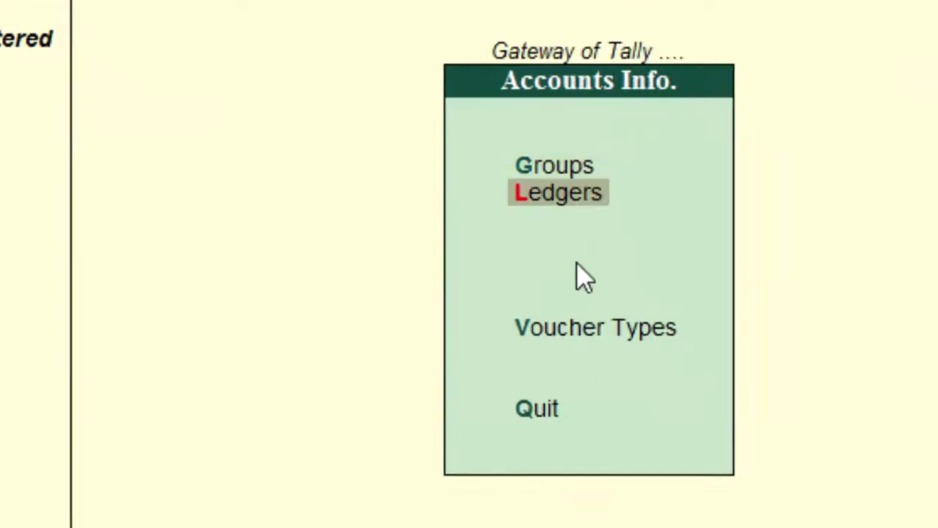
key(Return)
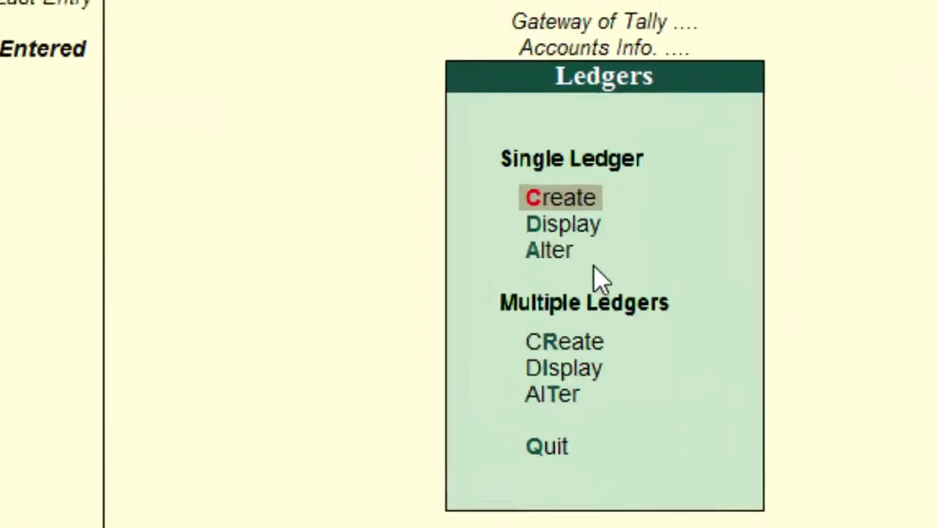
key(Return)
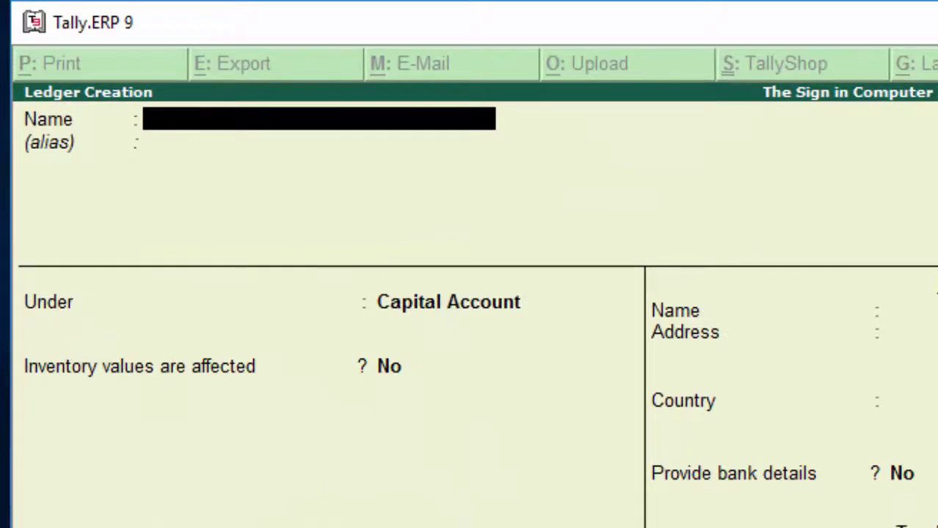
Name the ledger CGST and place it under Duties & Taxes.
text(Cs)
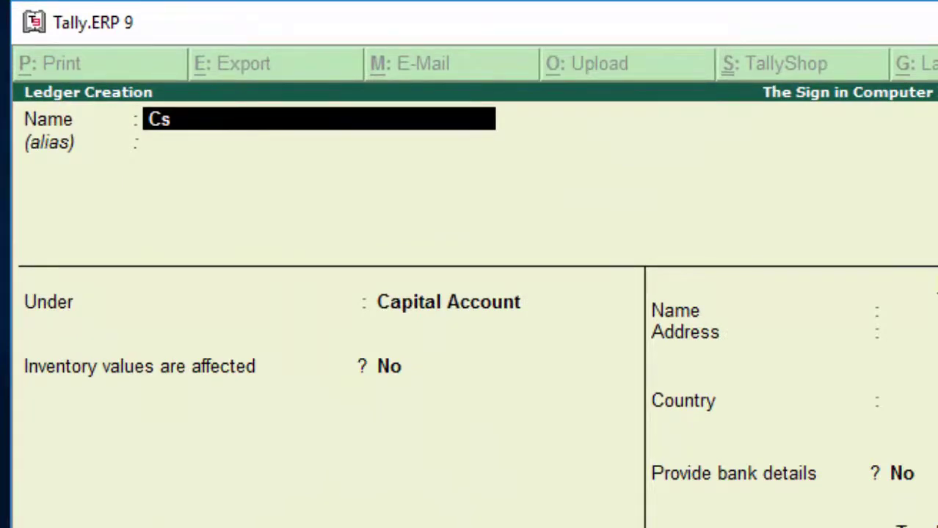
key(BackSpace)
text(GST)
key(Return)
text(Sd)
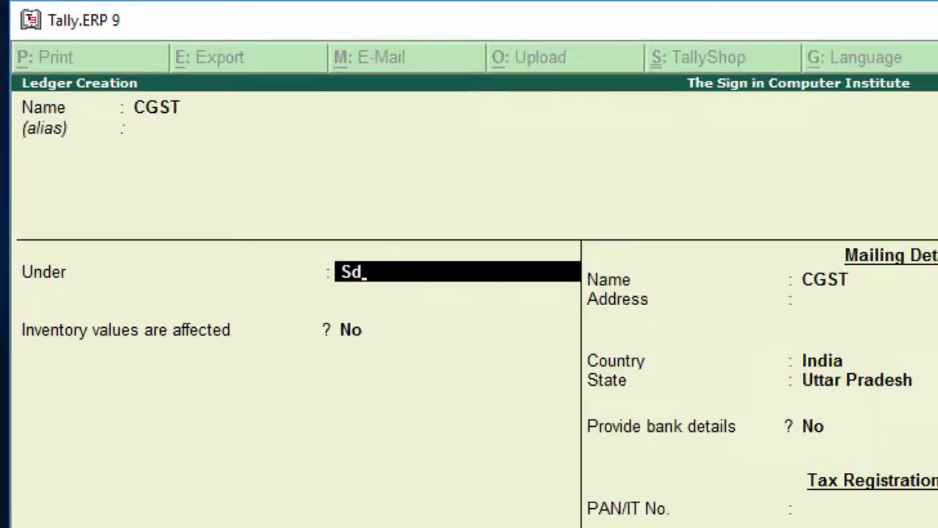
key(BackSpace)
key(BackSpace)
text(D)
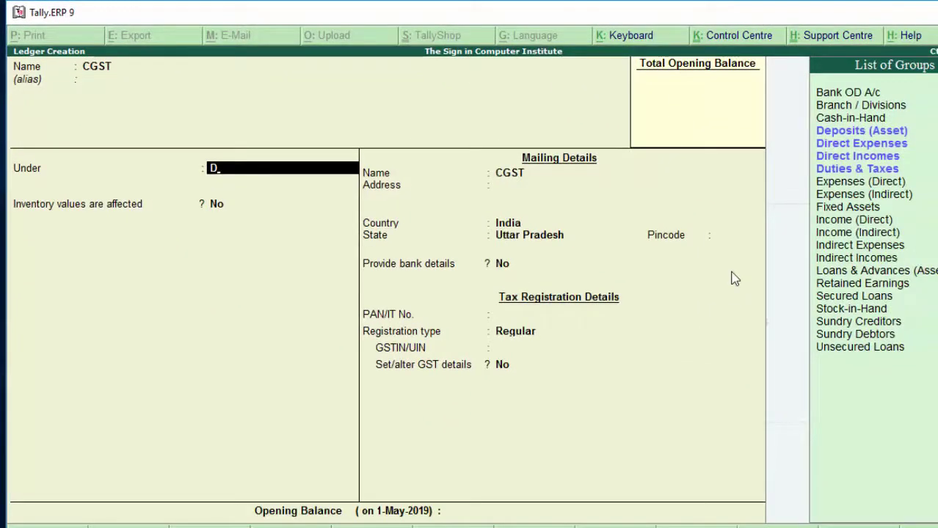
key(Down)
key(Down)
key(Down)
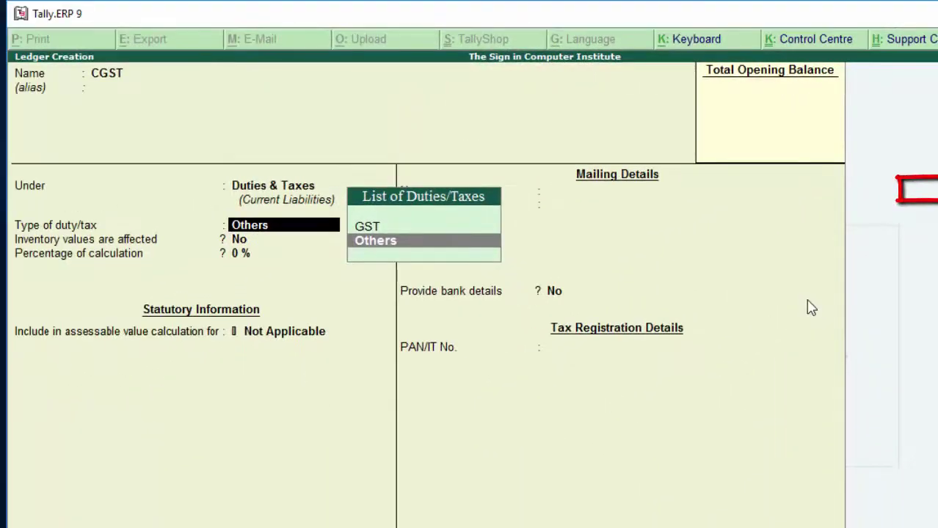
Set duty type GST, tax type Central Tax, 0% and Normal Rounding, then finish the ledger.
key(Up)
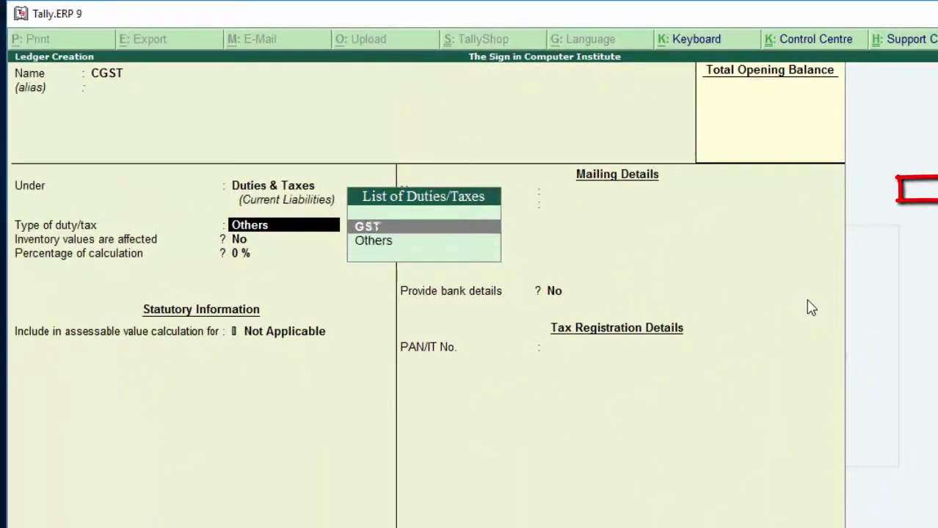
key(Return)
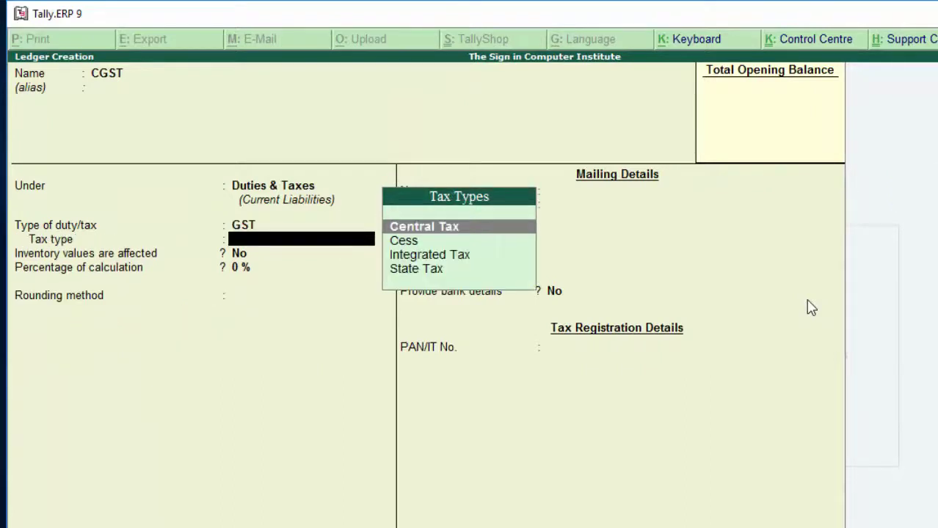
key(Return)
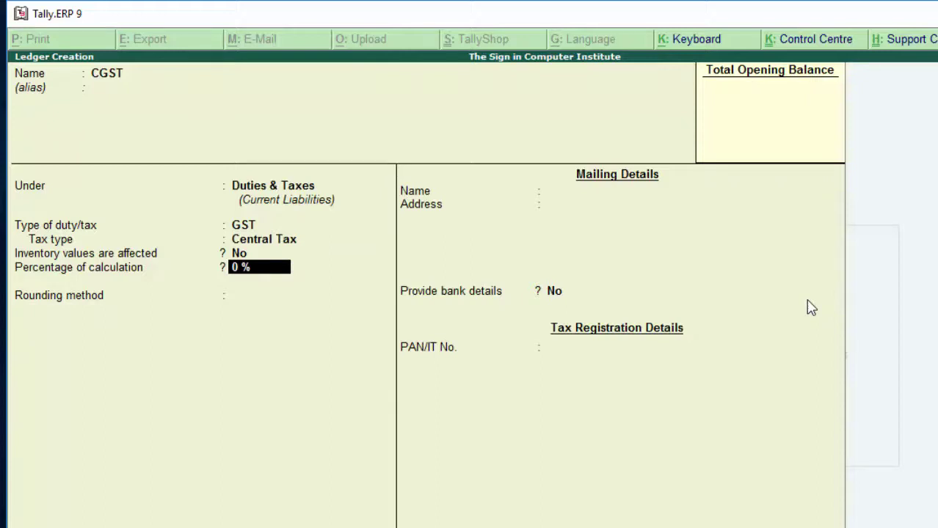
text(7)
key(BackSpace)
key(Return)
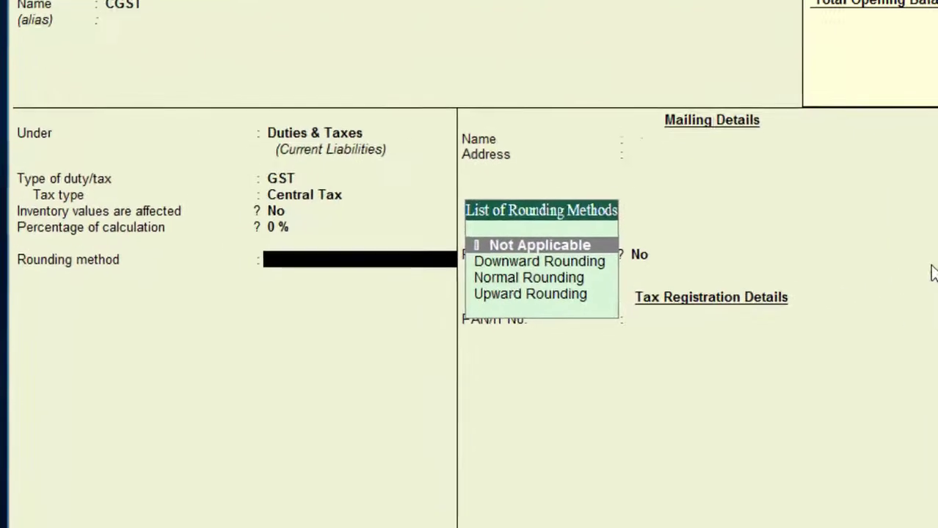
key(Down)
key(Down)
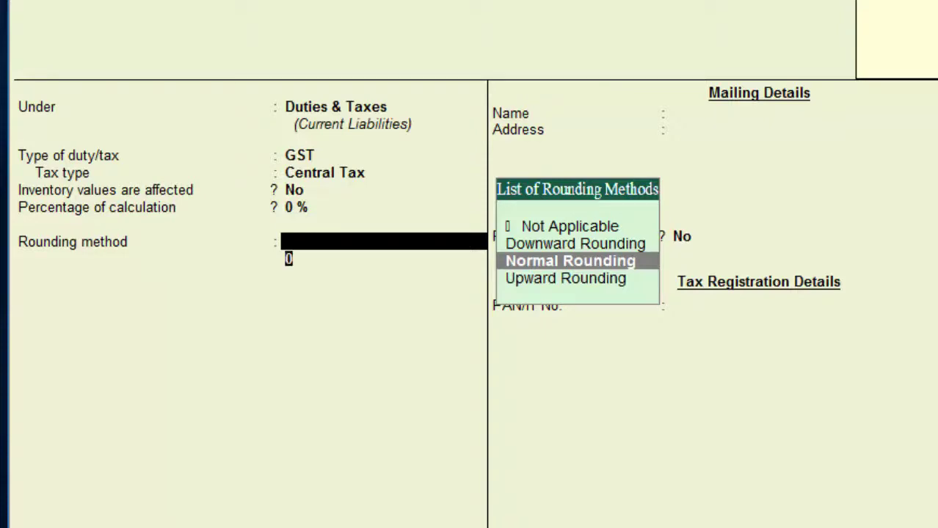
key(Return)
key(Return)
key(Return)
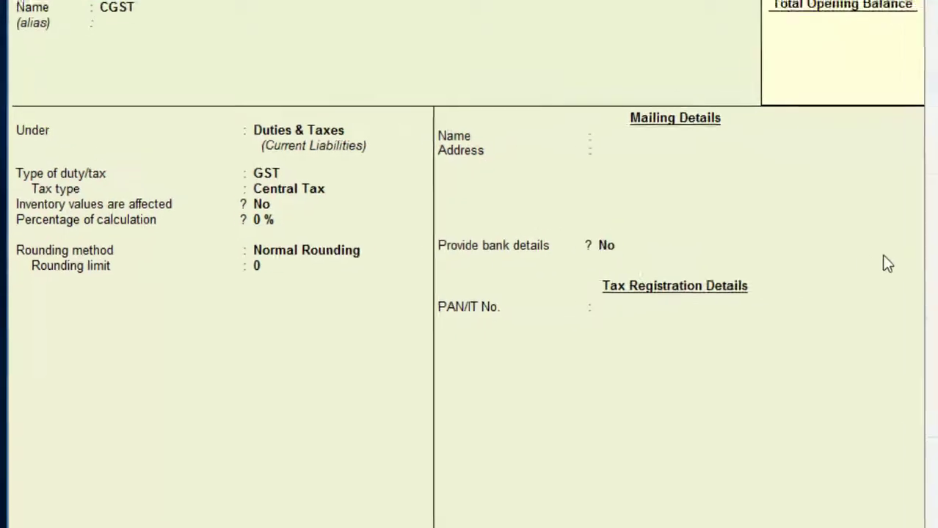
key(Return)
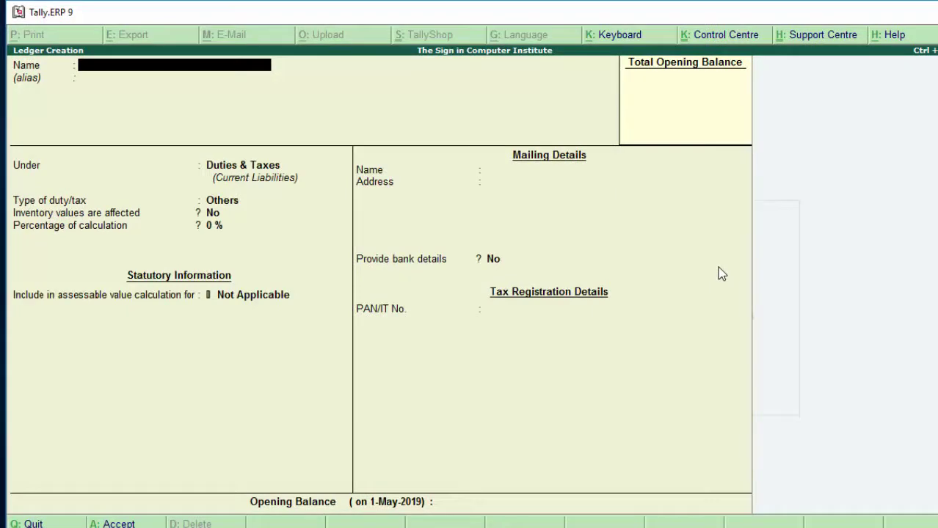
Create the Sgst ledger as GST State Tax with Normal Rounding, then name the next ledger Igst.
text(S)
text(gst)
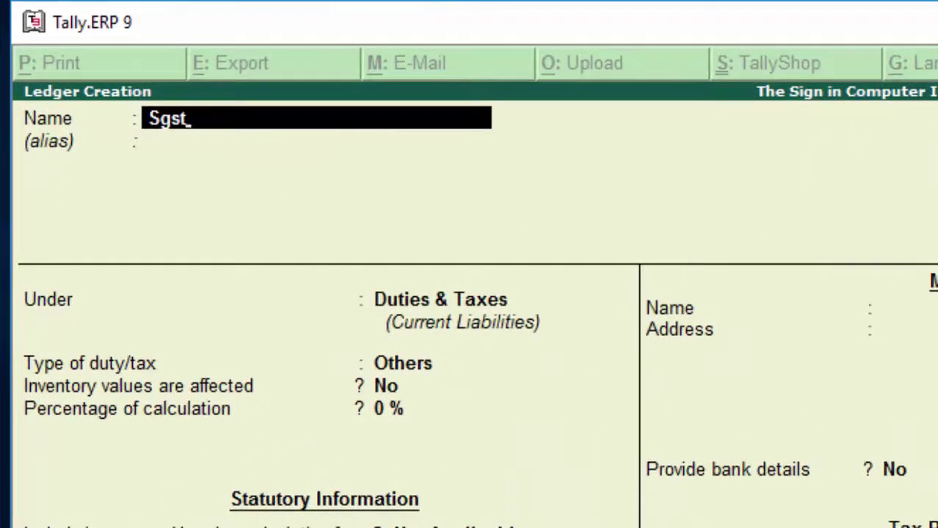
key(Return)
key(Return)
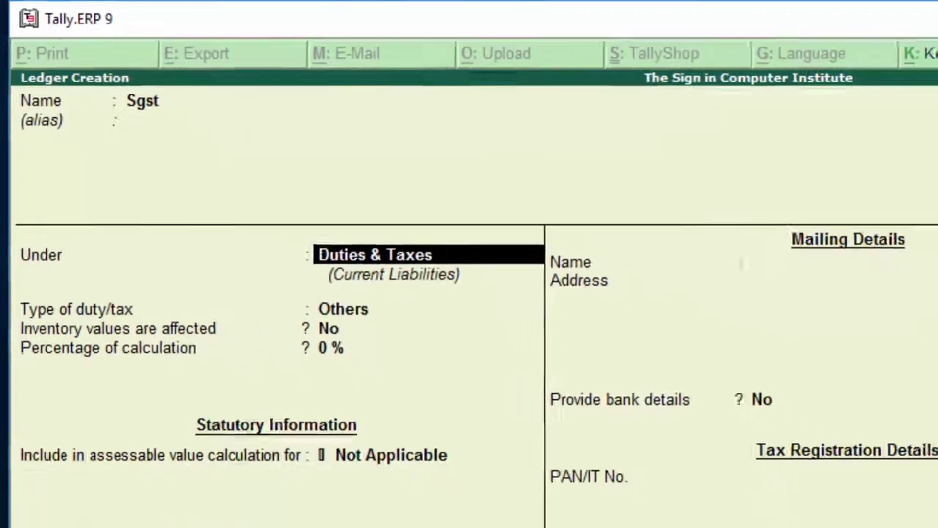
key(Return)
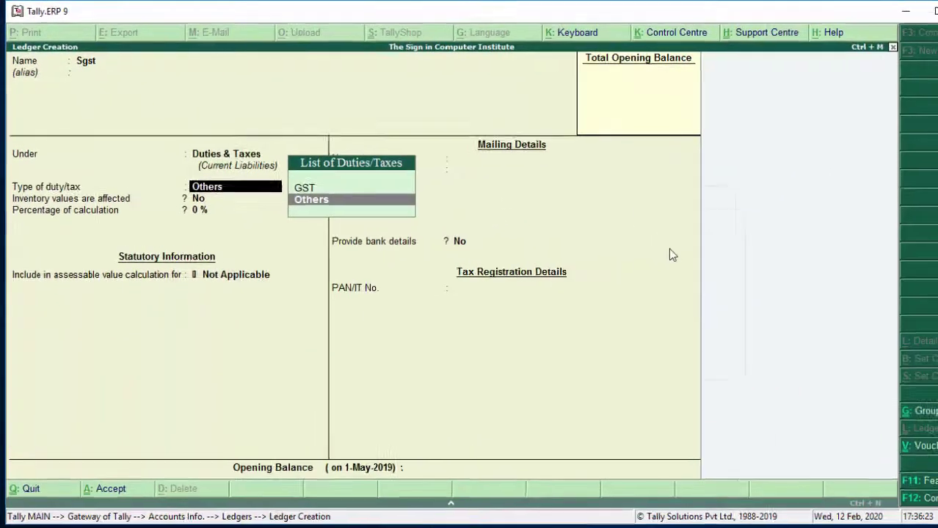
key(Up)
key(Return)
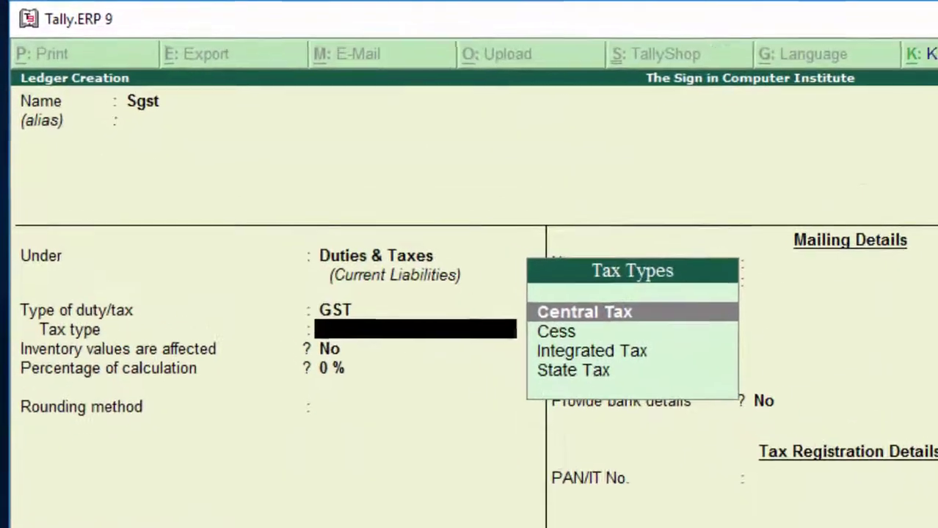
key(Down)
key(Down)
key(Down)
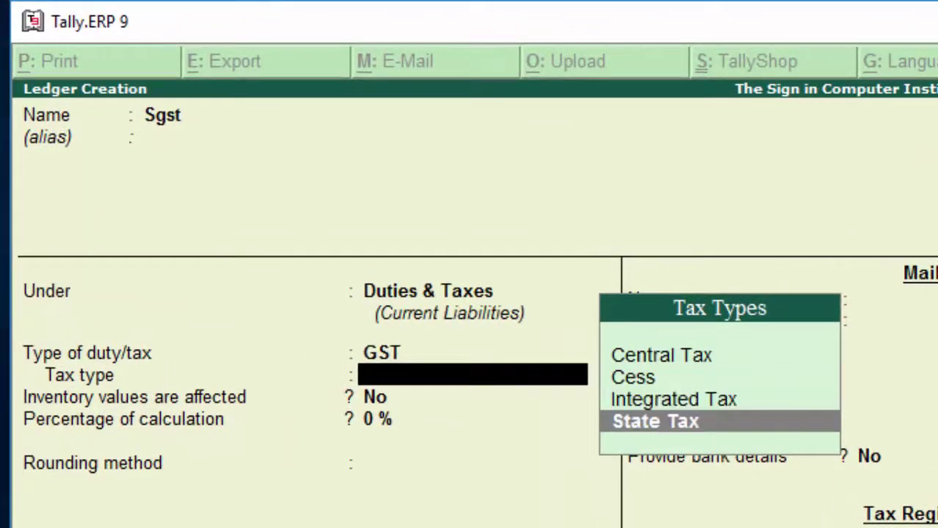
key(Return)
key(Return)
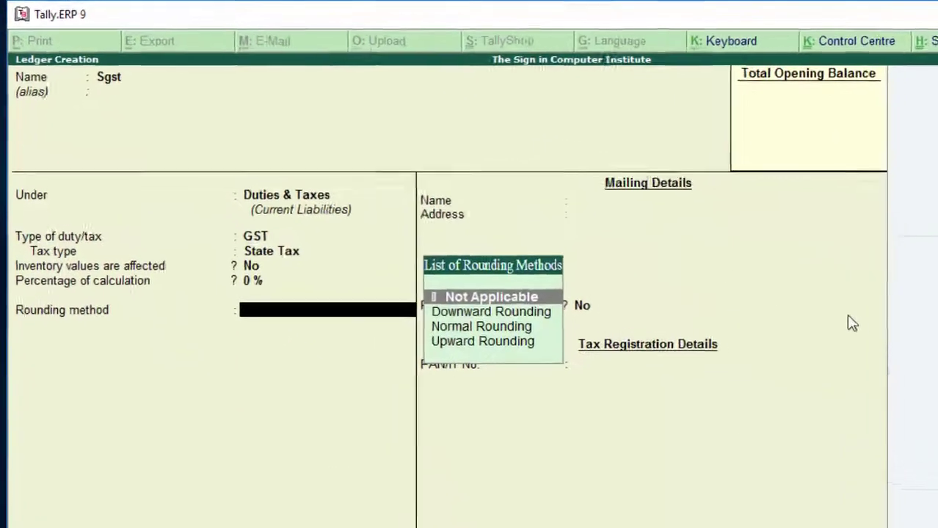
key(Down)
key(Down)
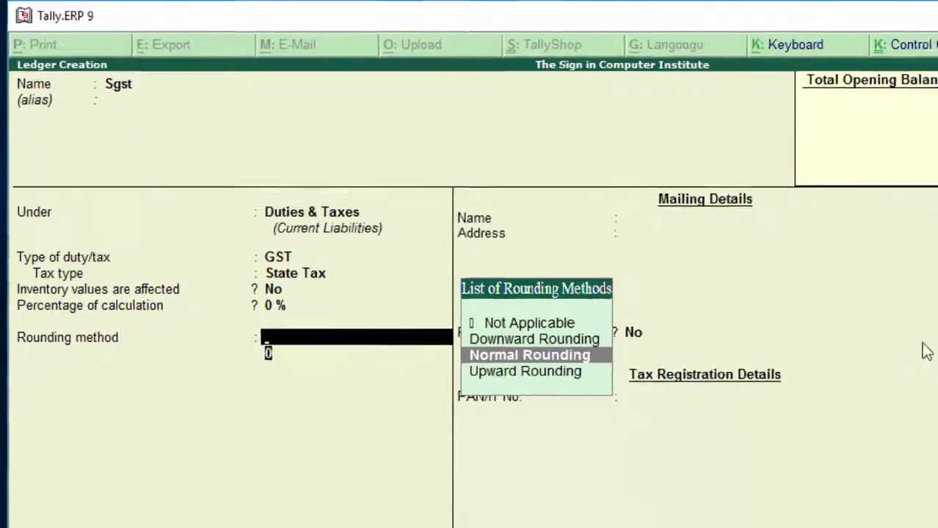
key(Return)
key(Return)
key(Return)
key(Return)
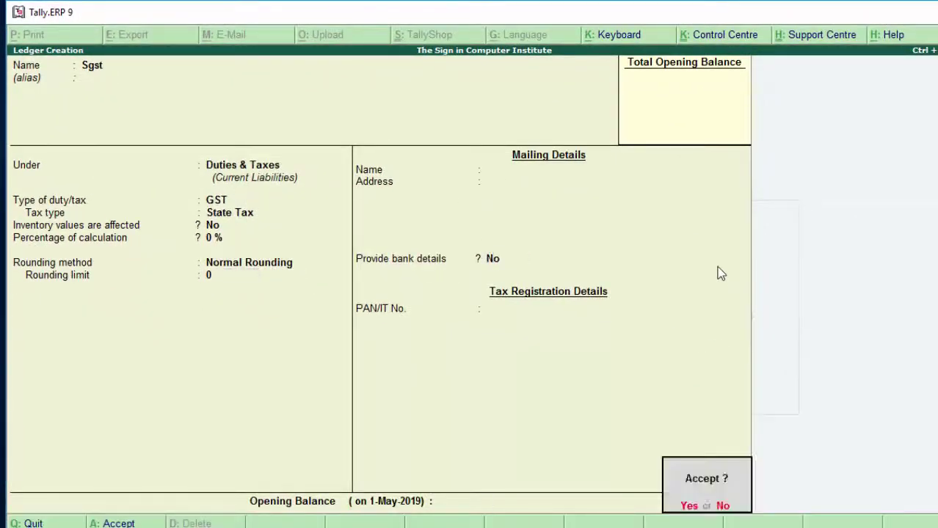
key(Return)
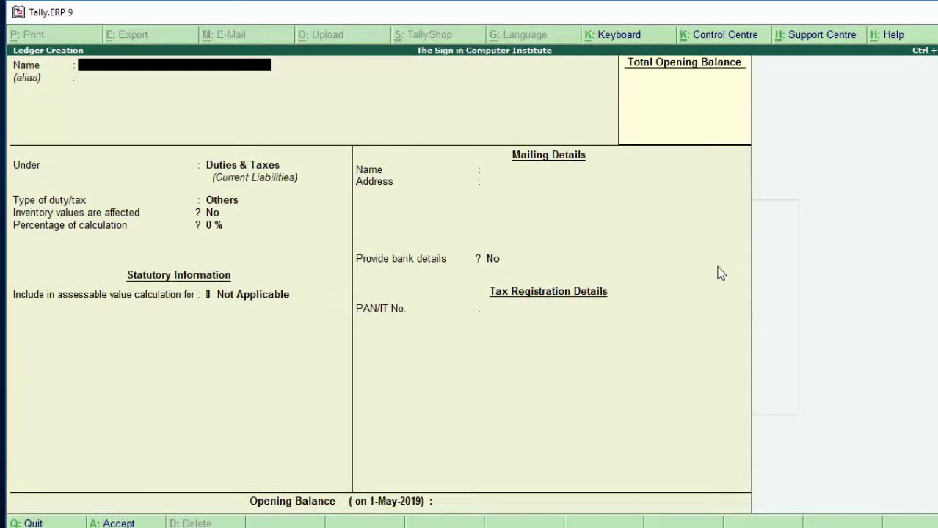
text(Igst)
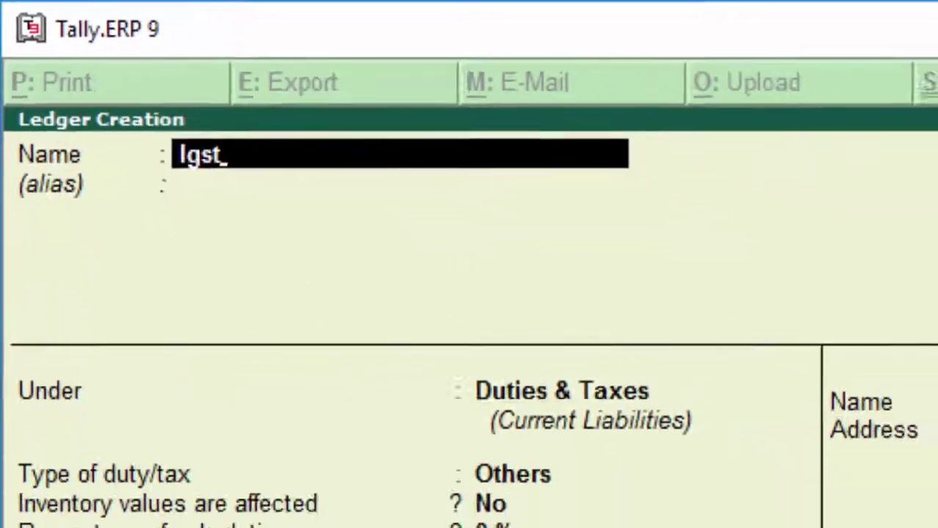
Give Igst the Duties & Taxes group, GST duty type, Integrated Tax and Normal Rounding, then save.
key(Return)
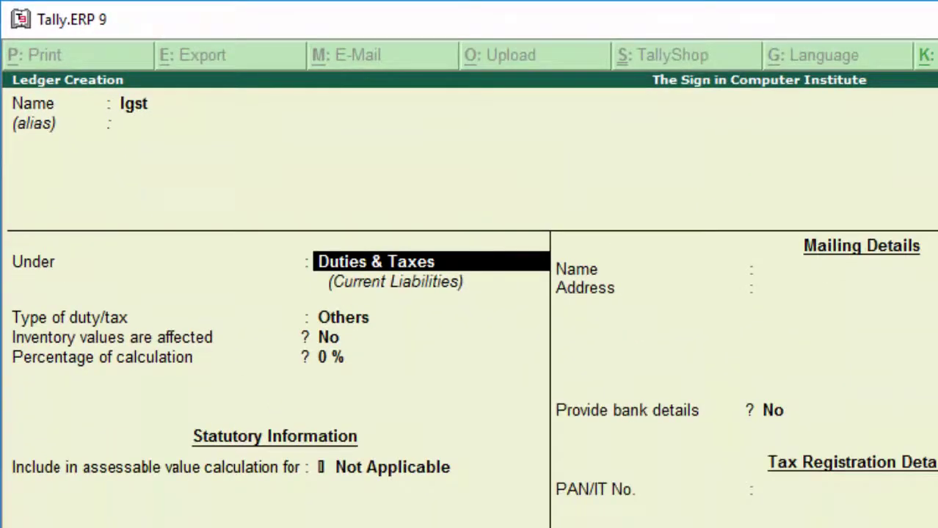
key(Return)
key(Up)
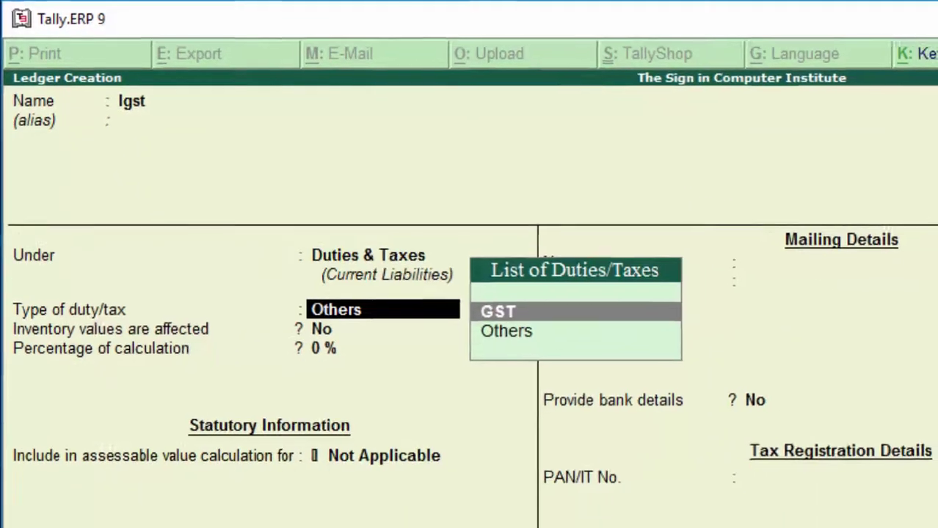
key(Return)
key(Down)
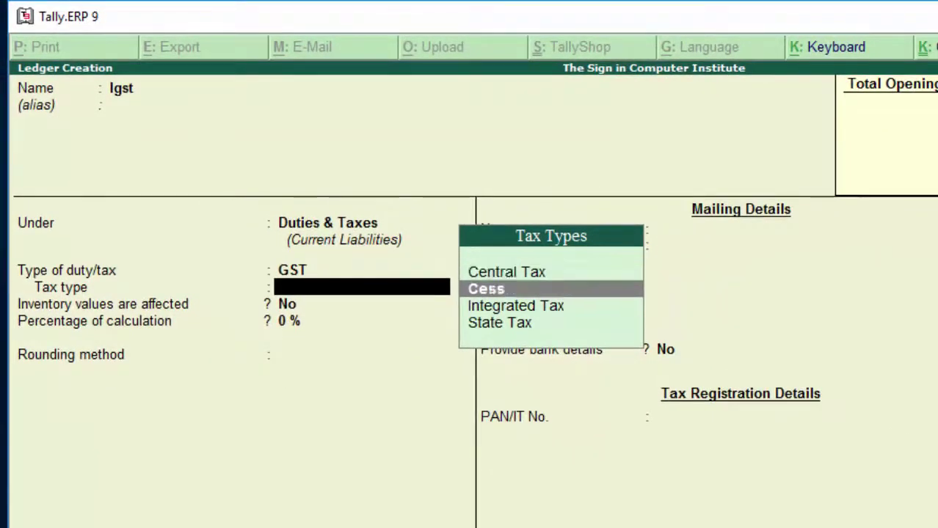
key(Down)
key(Return)
key(Return)
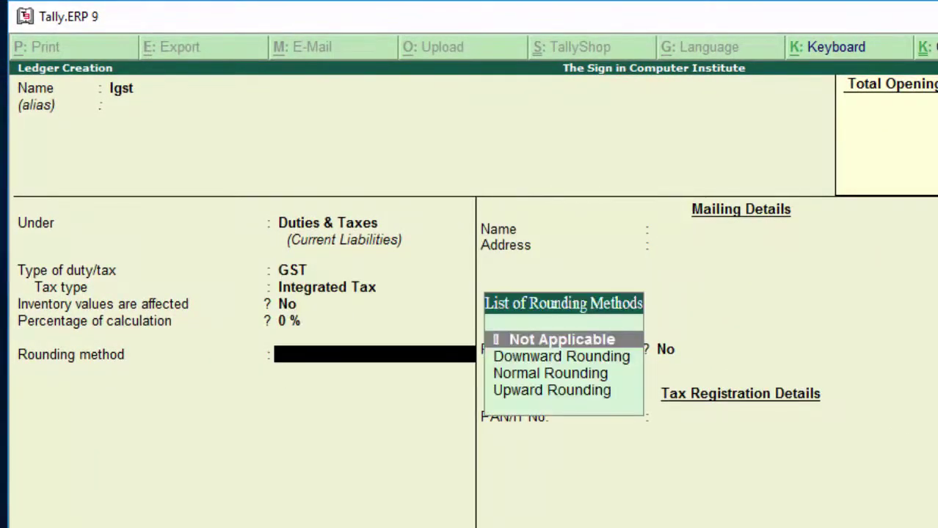
key(Down)
key(Down)
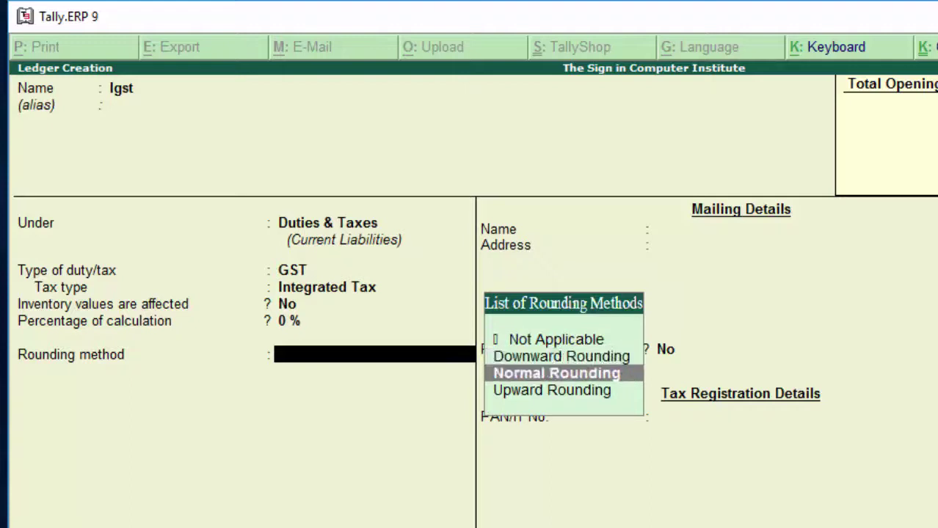
key(Return)
key(Return)
key(Return)
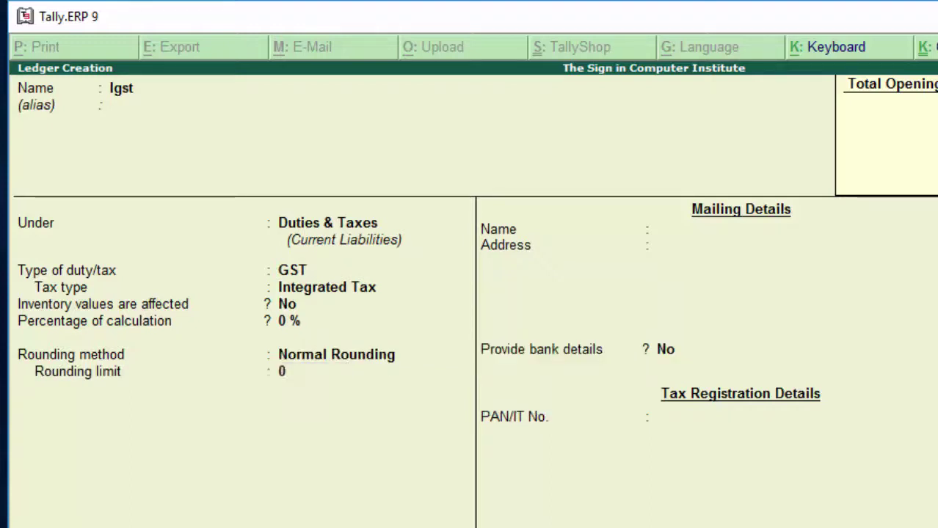
key(Return)
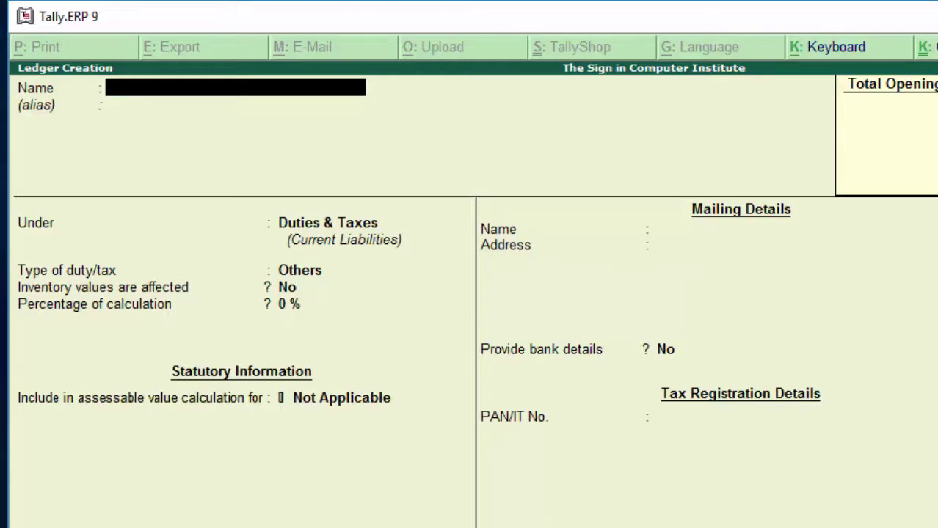
Back out to Gateway of Tally and open Stock Group Creation under Inventory Info.
key(Escape)
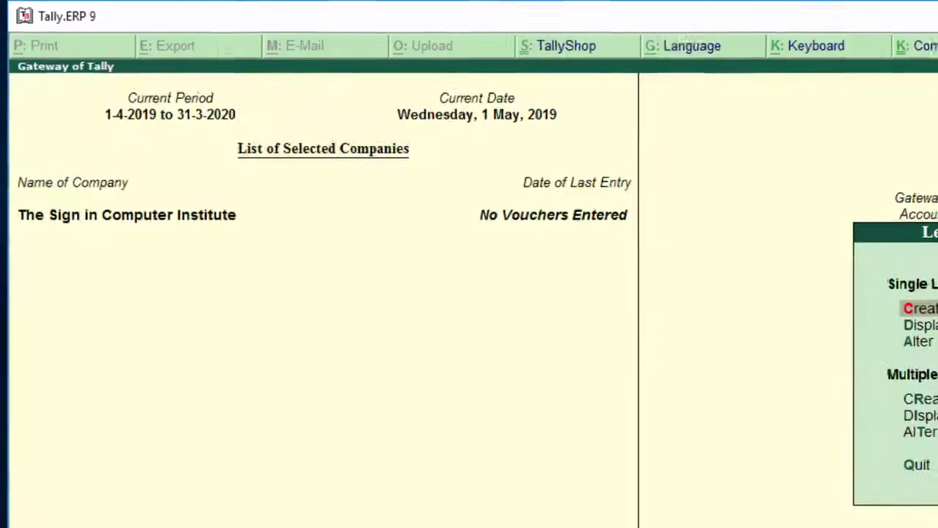
key(Escape)
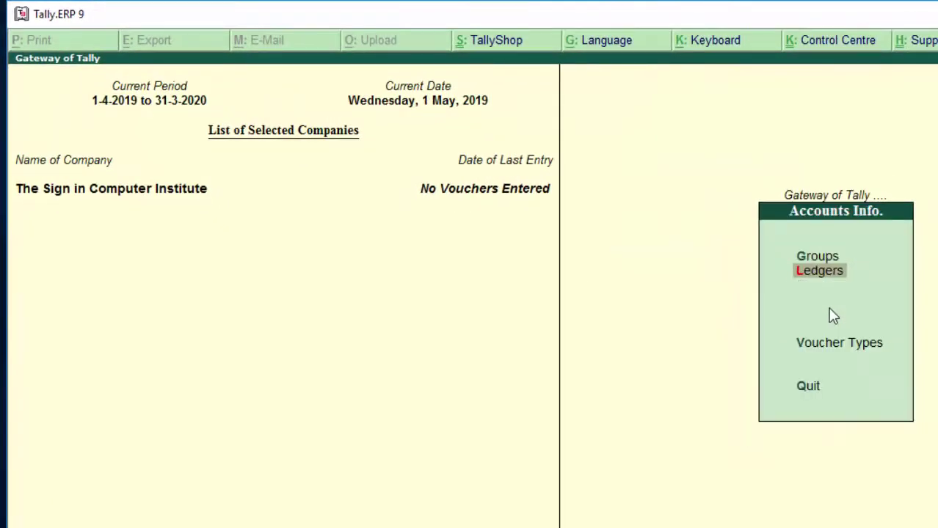
key(Escape)
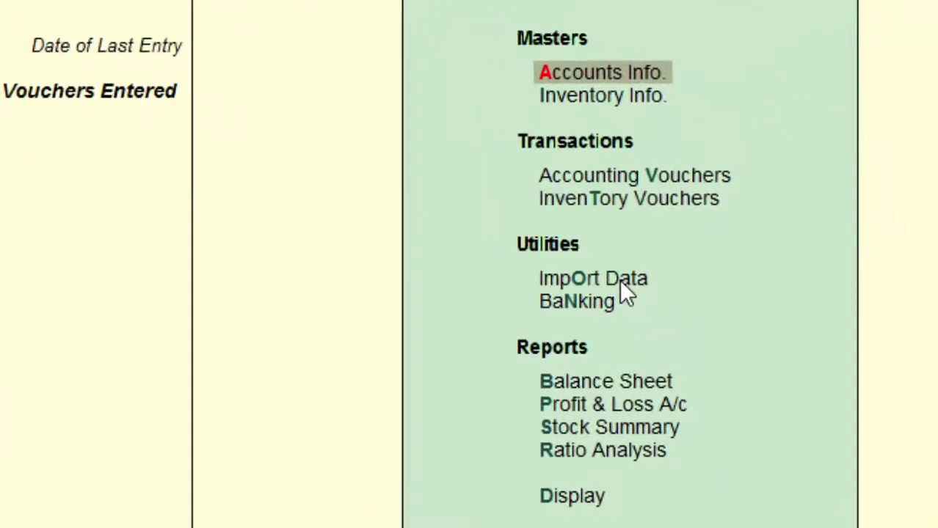
key(Down)
key(Return)
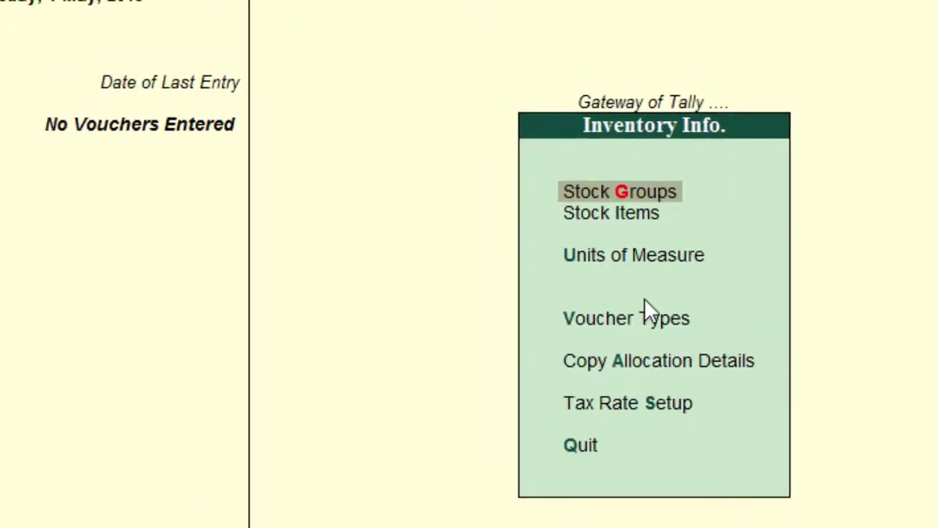
key(Return)
key(Return)
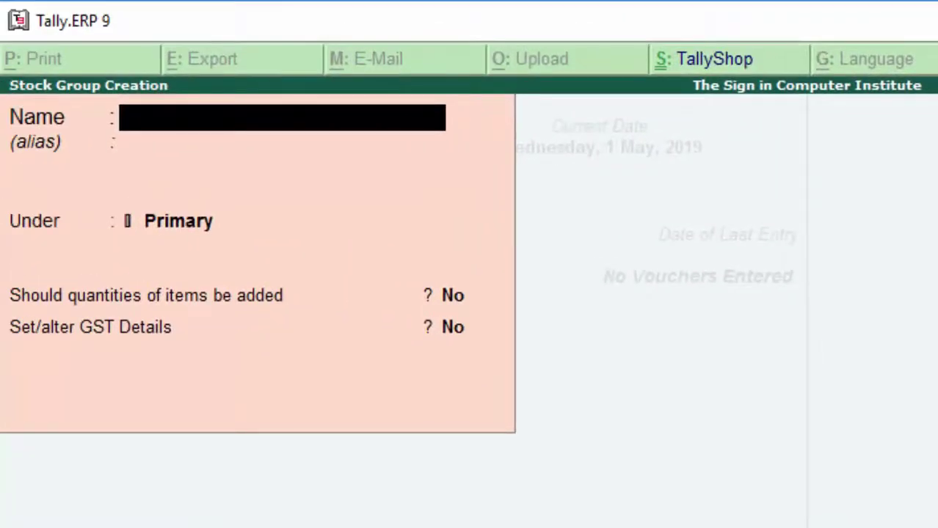
Create the stock group 'Grocery Items' under Primary with GST details off.
text(Groc)
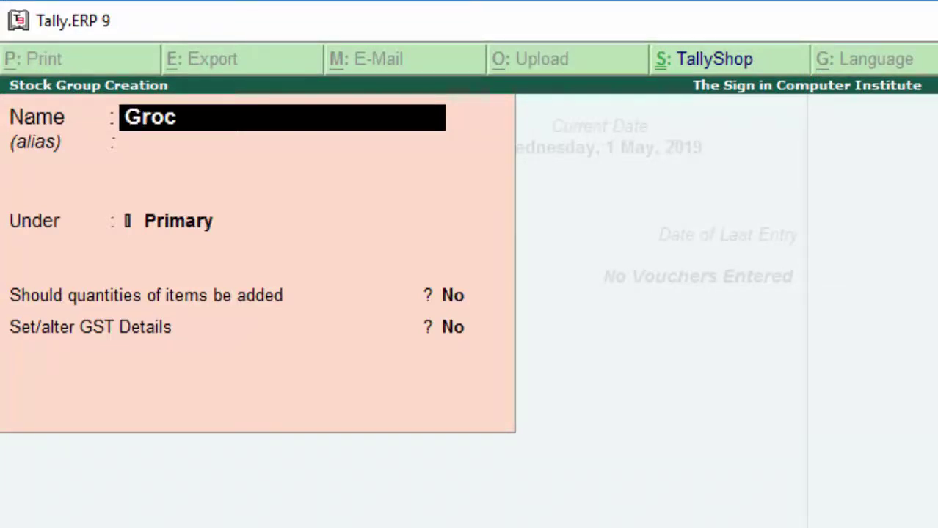
text(ery I)
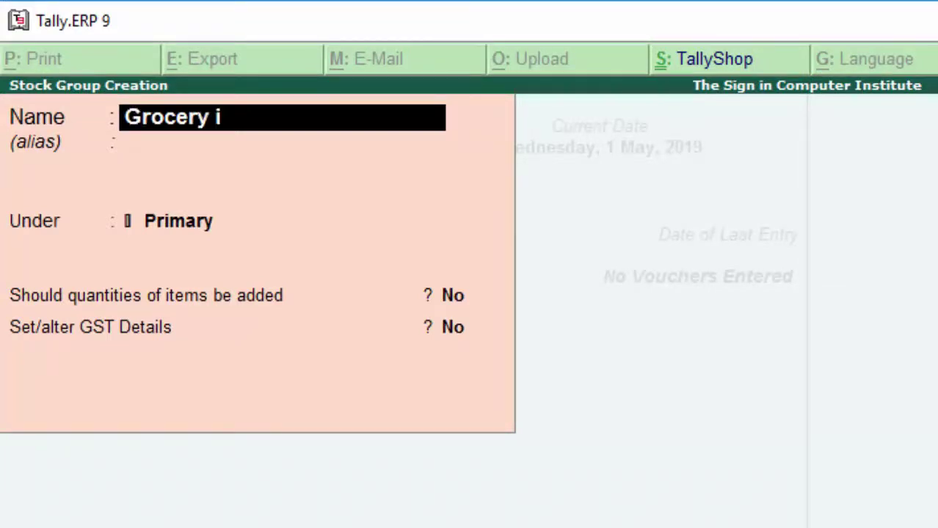
text(tems)
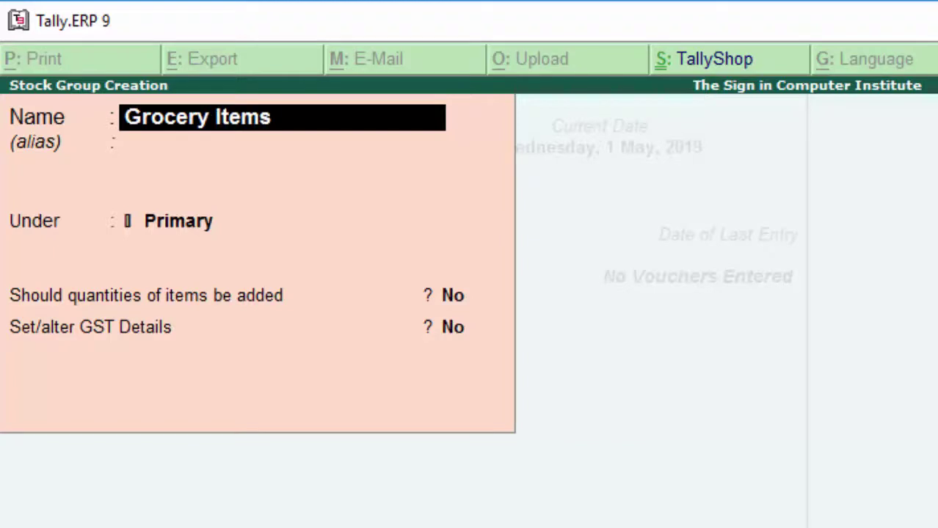
key(Return)
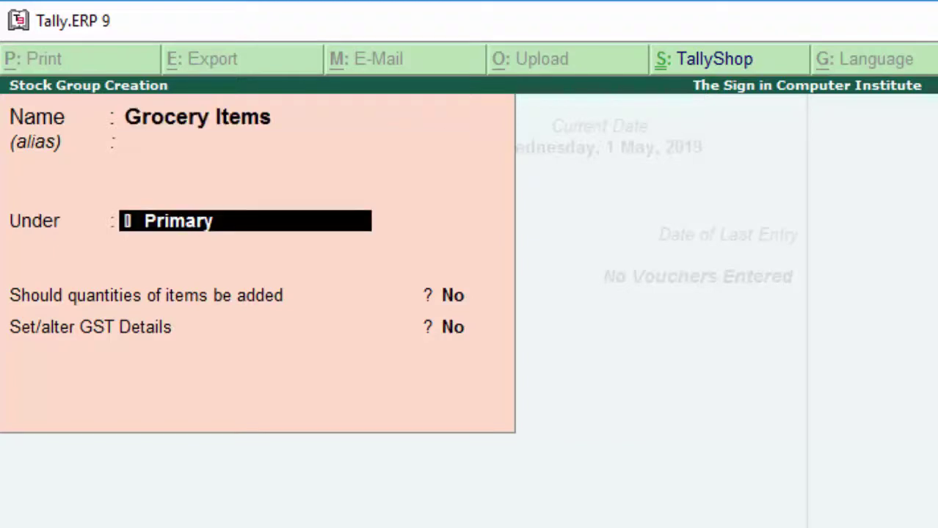
key(Return)
key(Return)
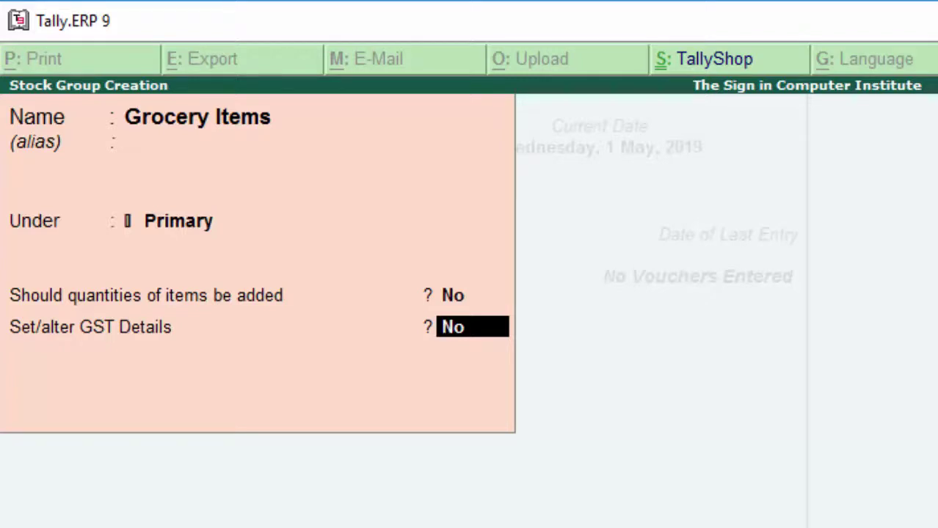
key(Return)
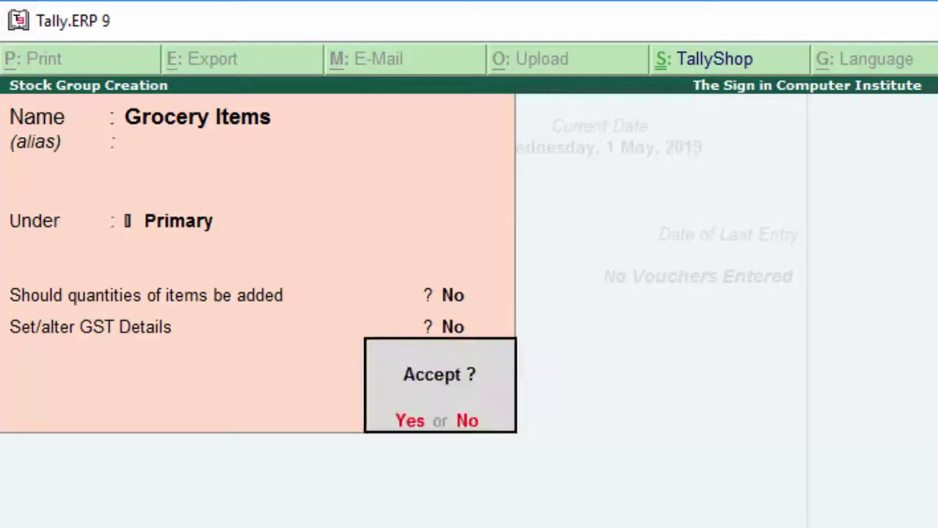
key(Return)
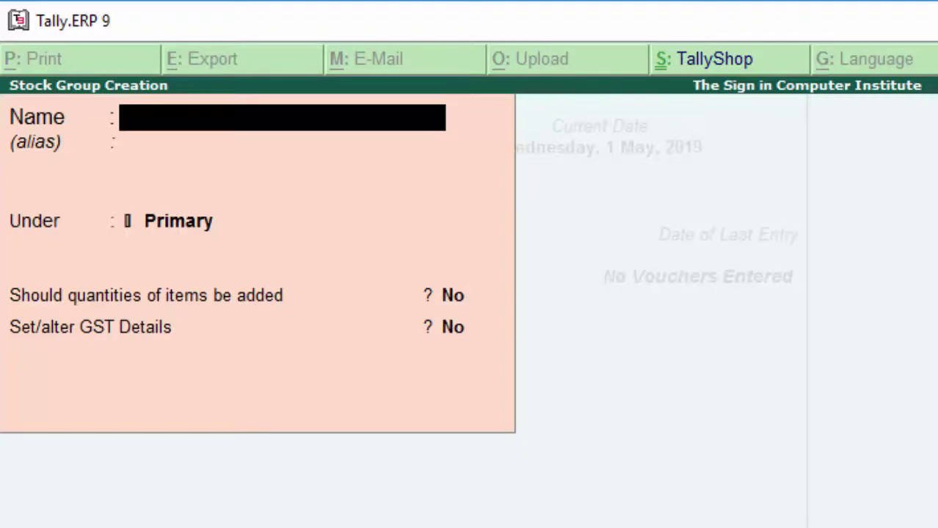
Create the stock group 'Electronics Item' under Primary, skipping alias and GST details.
text(E)
text(lectr)
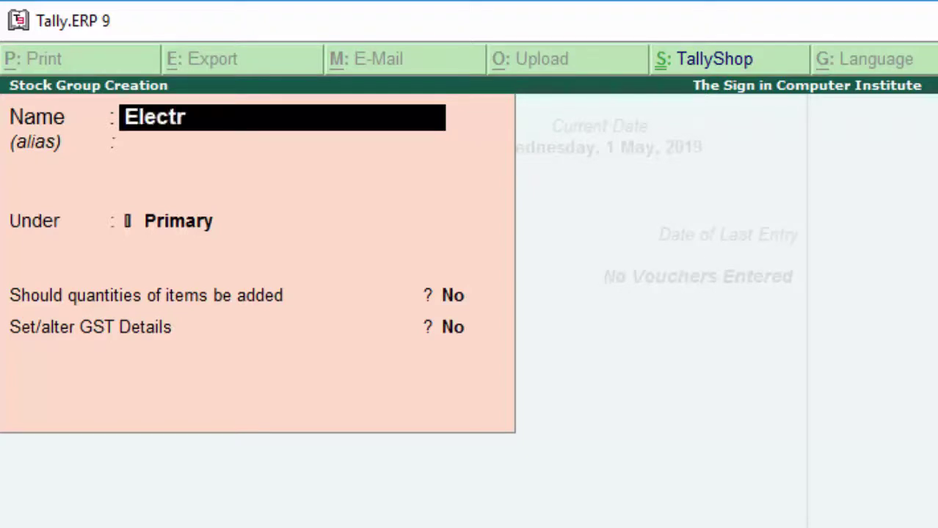
text(onics)
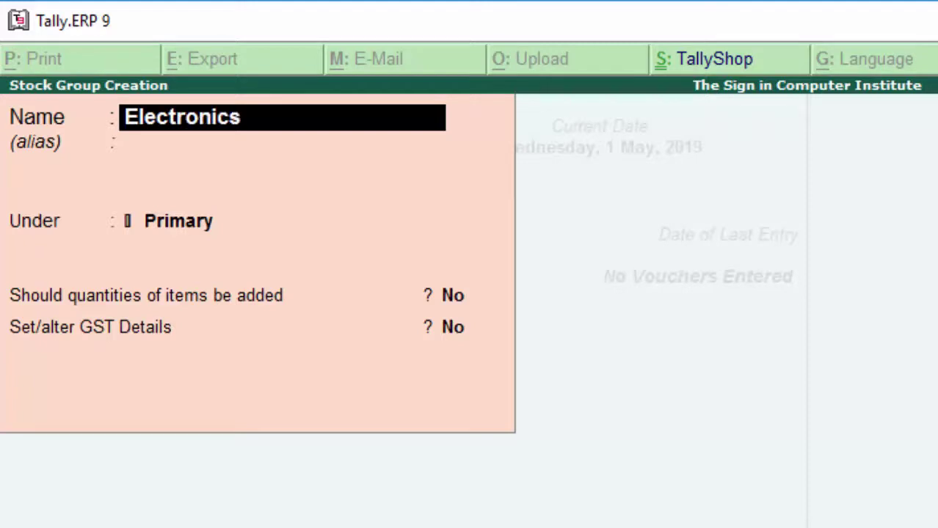
text( Item)
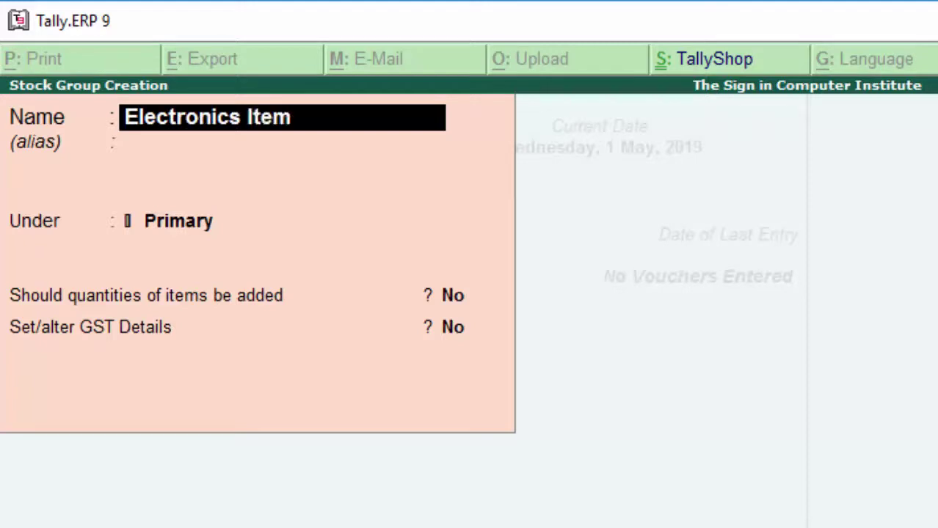
key(Return)
key(Return)
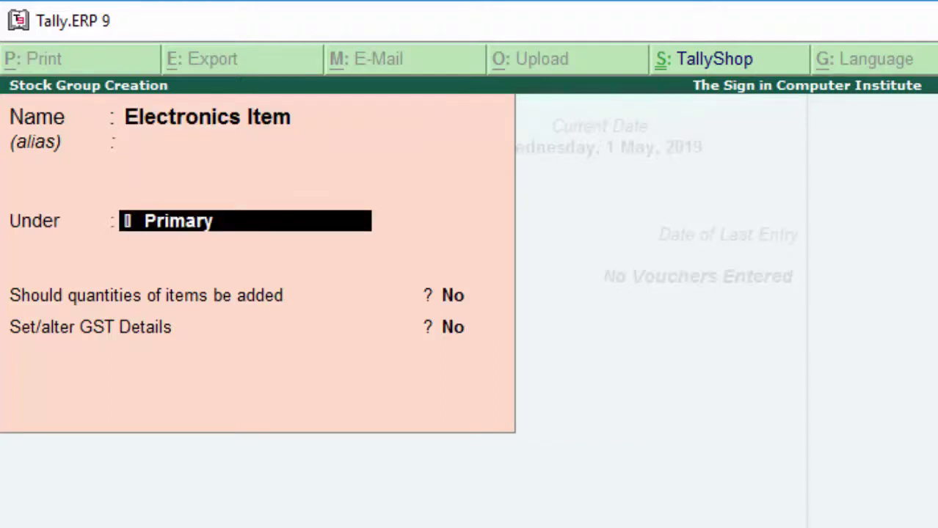
key(Return)
key(Return)
key(Return)
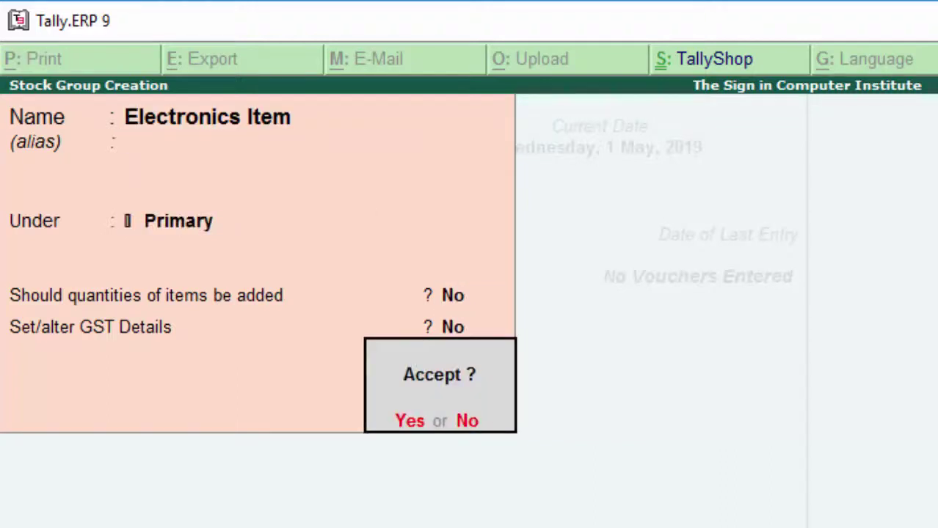
key(Return)
key(Escape)
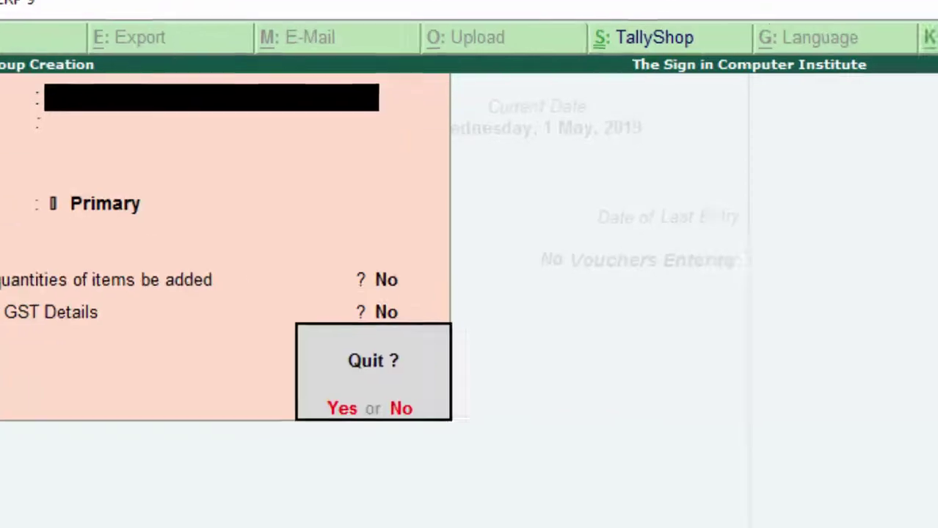
Quit stock group creation and open Stock Items > Create for a single stock item.
key(Return)
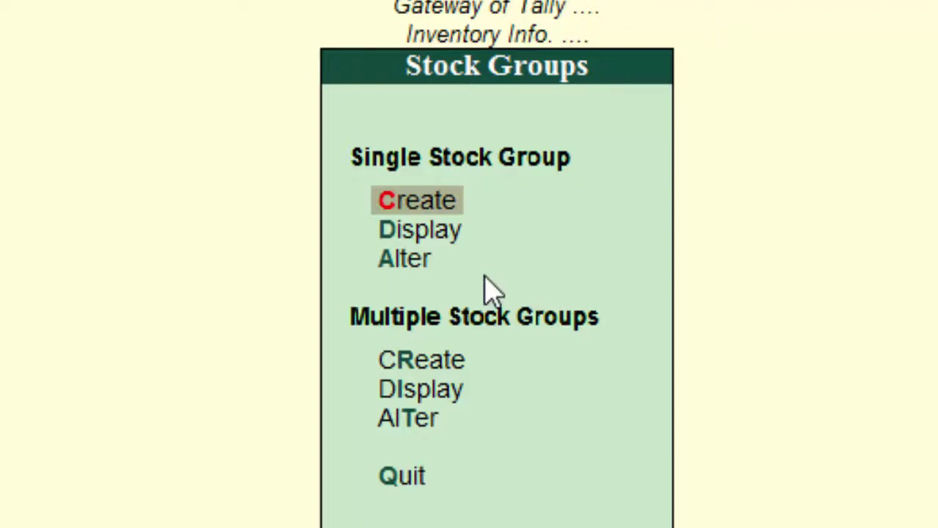
key(Escape)
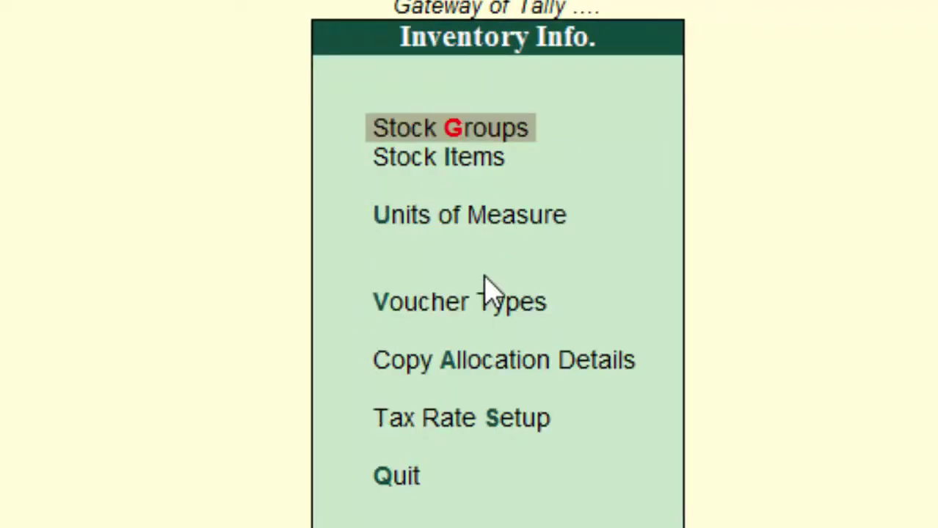
key(Down)
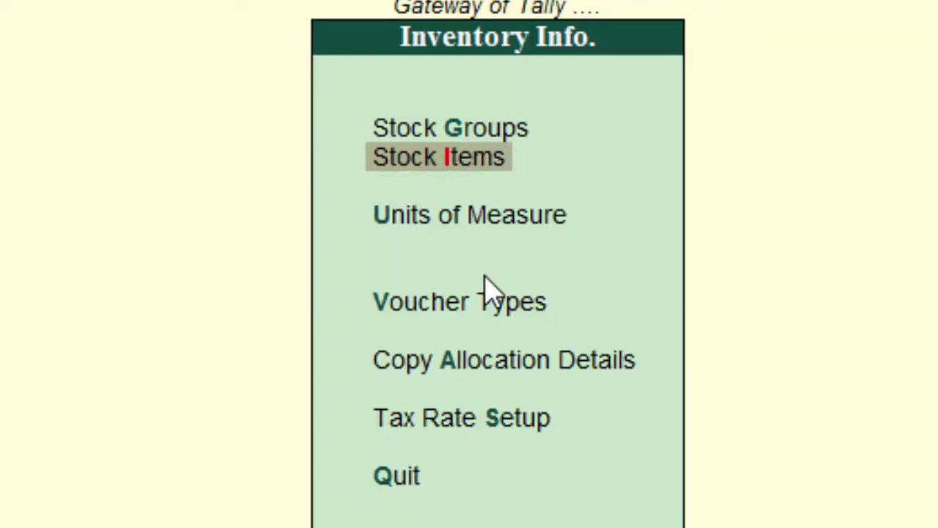
key(Return)
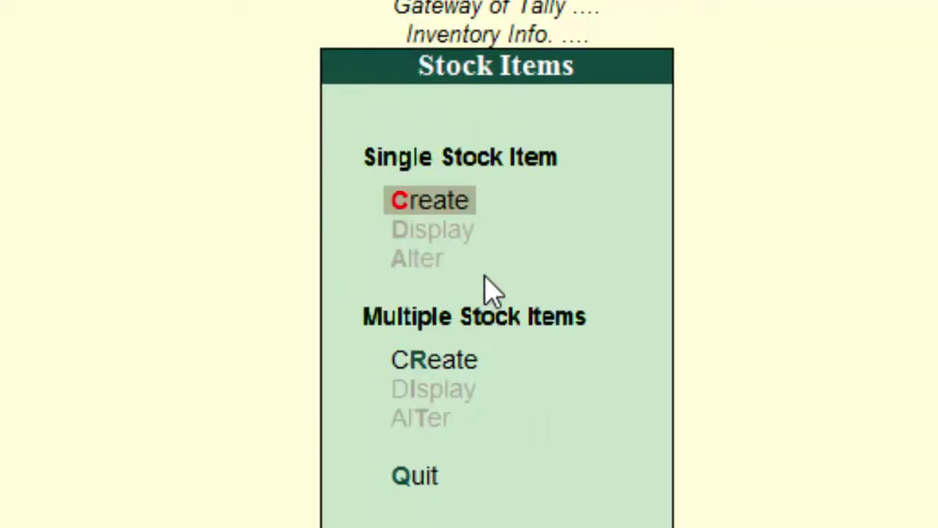
key(Return)
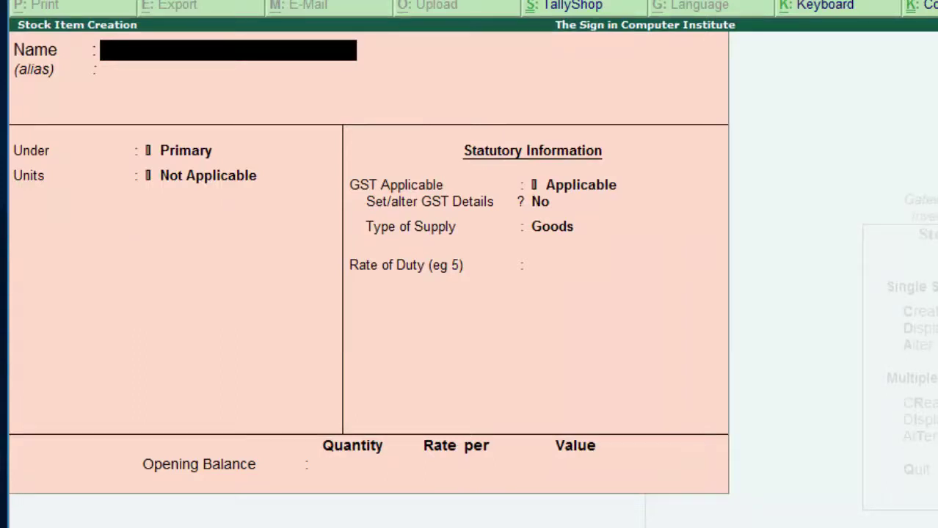
Name the stock item 'Soyabean Oil', place it under Grocery Items, and start a new unit.
text(Soy)
text(abea)
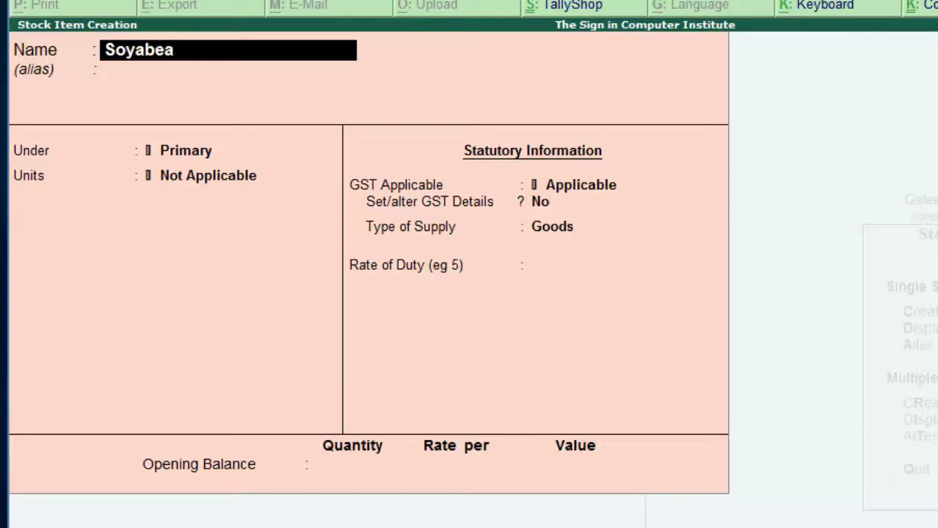
text(n)
text( Oil)
key(Return)
key(Return)
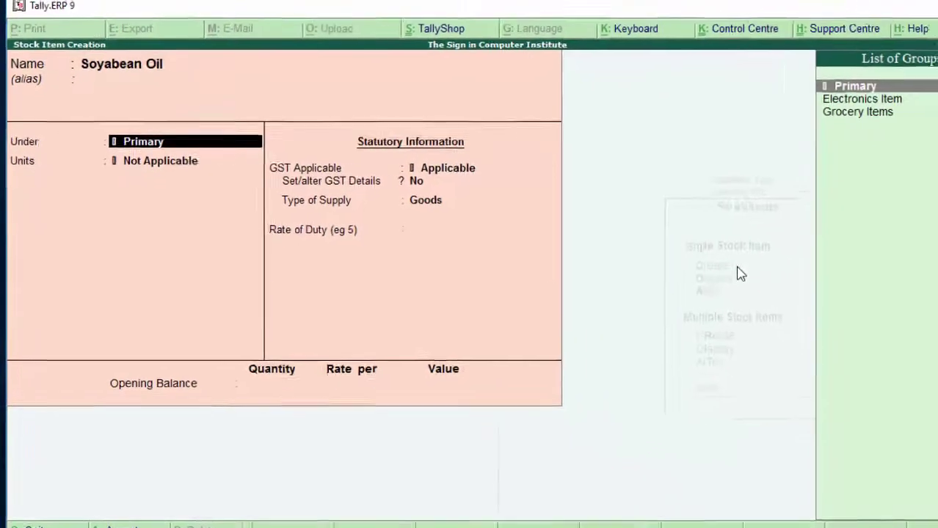
key(Down)
key(Down)
key(Return)
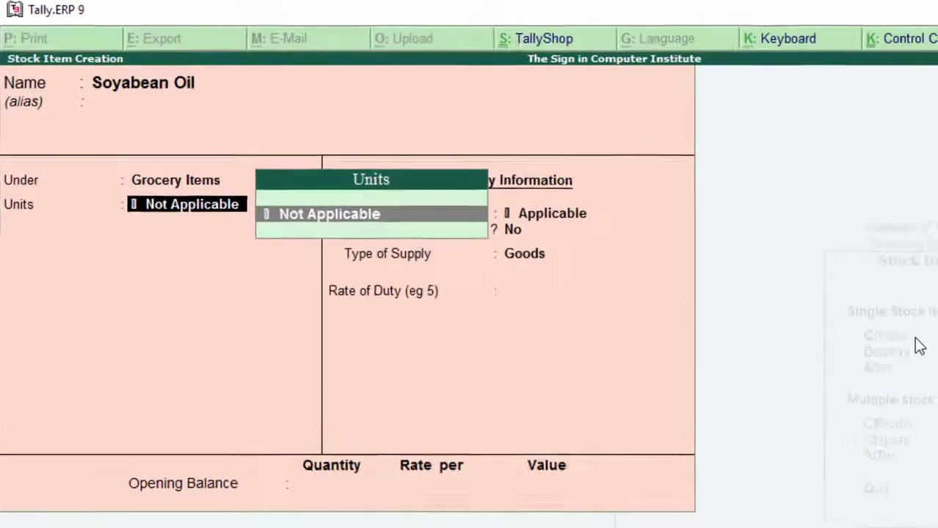
key(alt+c)
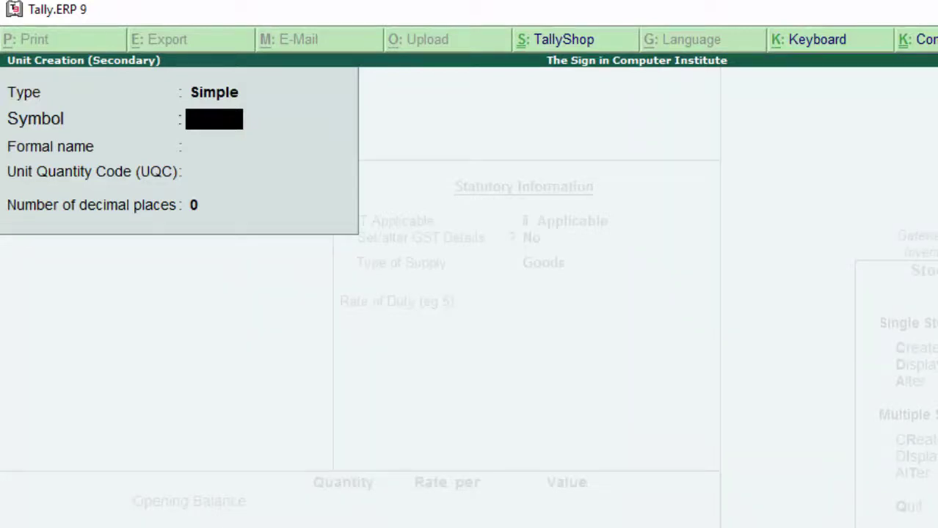
Create unit 'ltr' with formal name Litre, UQC KLR-KILOLITRE and 3 decimal places.
text(ltr)
key(Return)
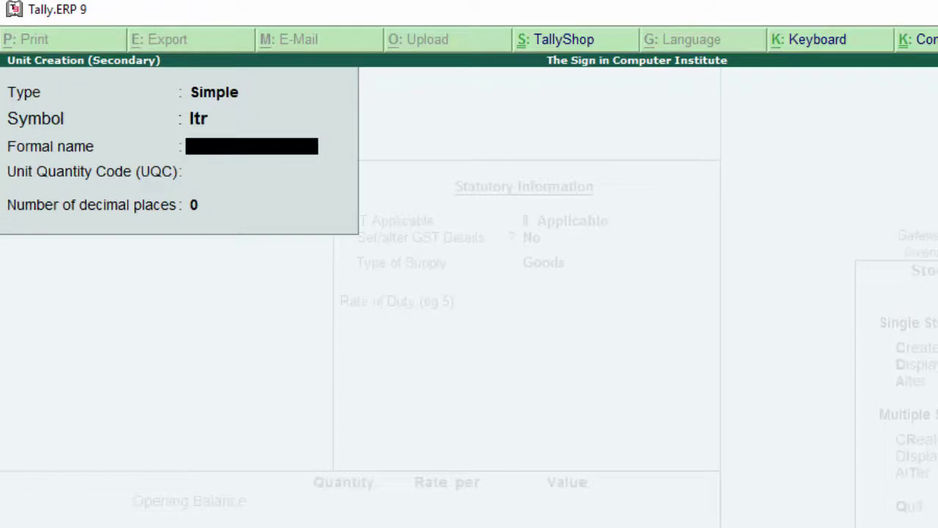
text(Litre)
key(Return)
text(k)
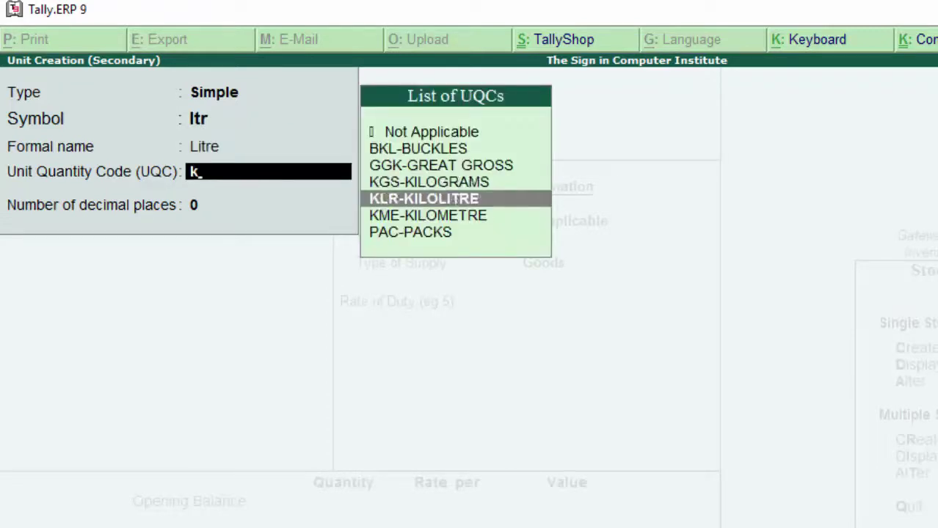
key(Return)
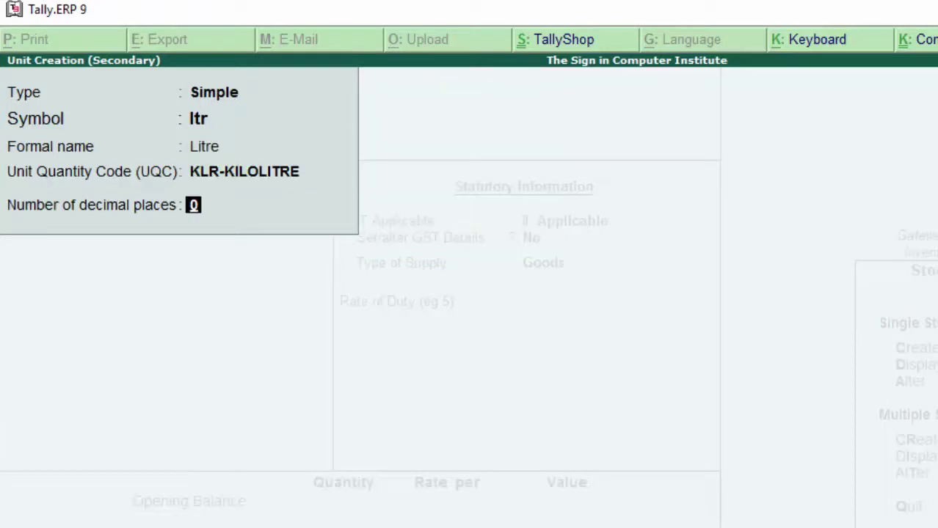
text(3)
key(Return)
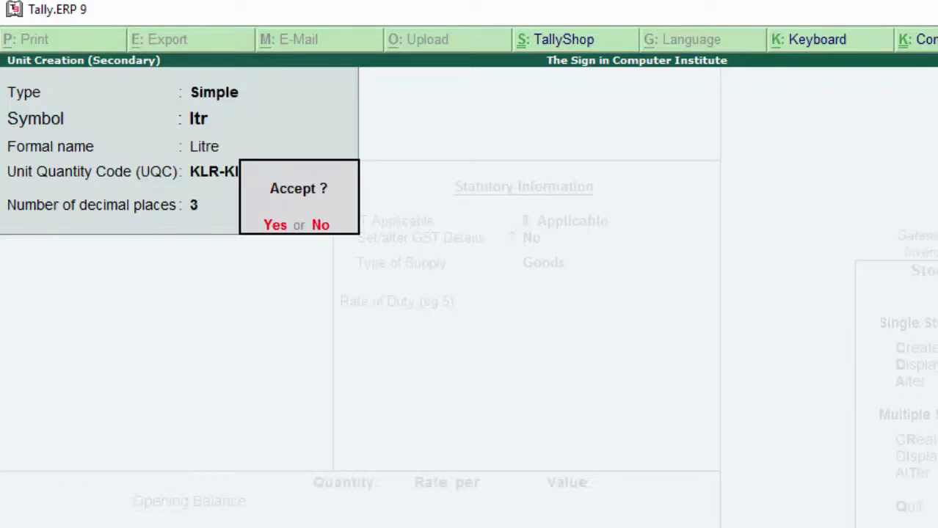
key(y)
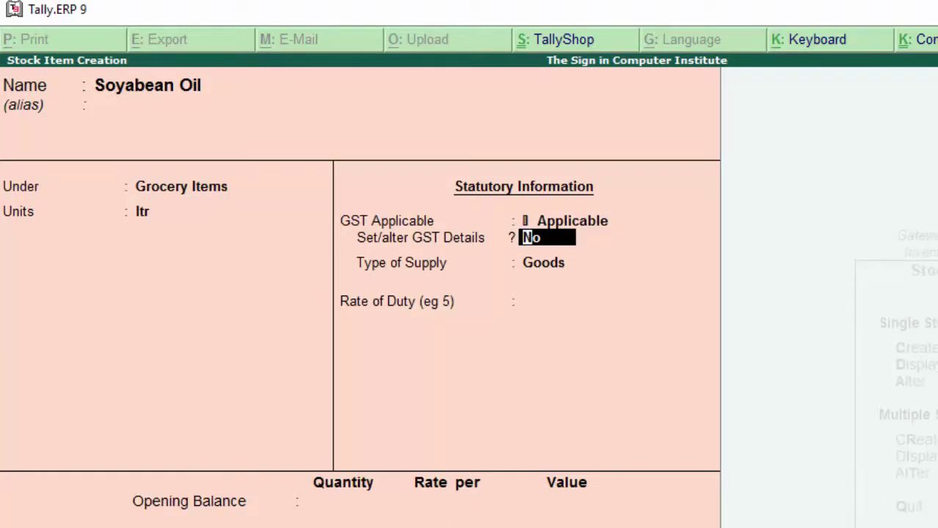
Keep Soyabean Oil's GST details unchanged, supply type Goods and rate of duty 0.
key(Return)
key(Return)
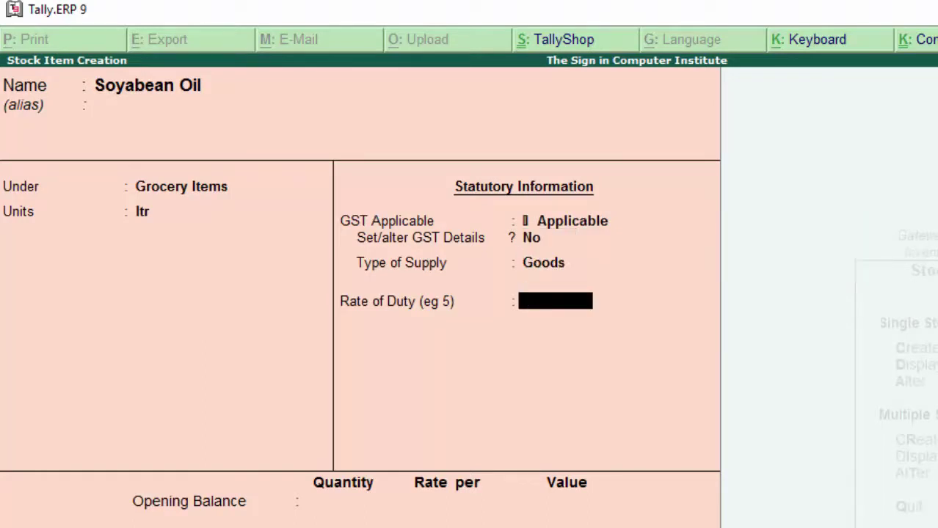
key(Return)
key(Return)
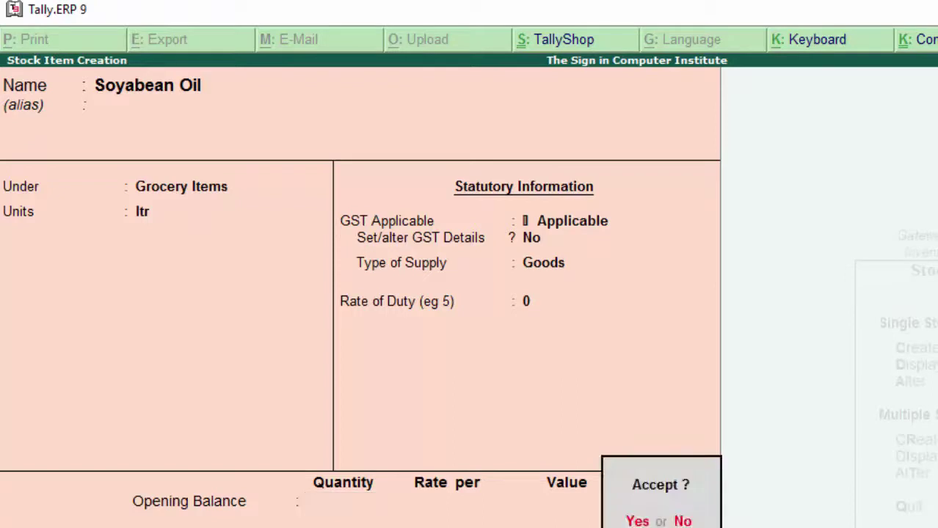
key(Return)
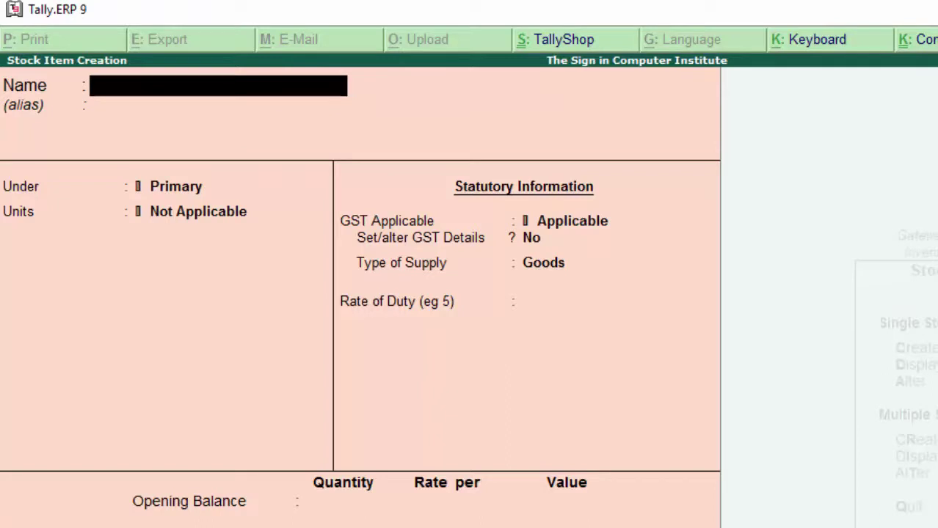
Create stock item 'Refined Oil' under Grocery Items, unit ltr, GST applicable.
text(Refin)
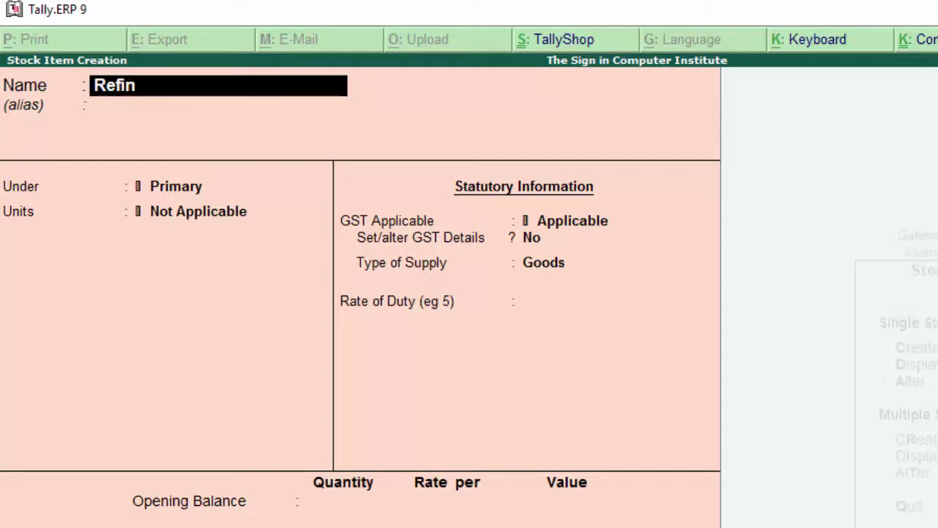
text(ed Oi)
text(l)
key(Return)
key(Return)
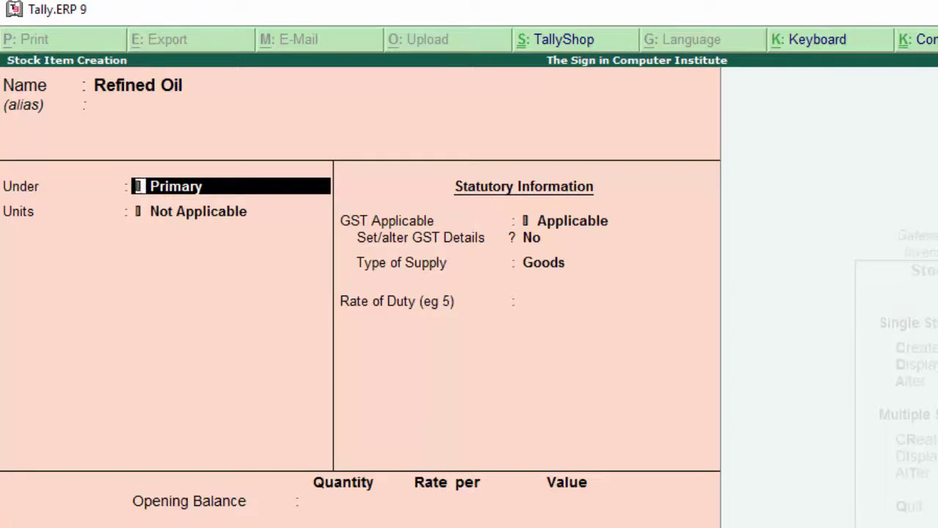
text(g)
key(Return)
text(ltr)
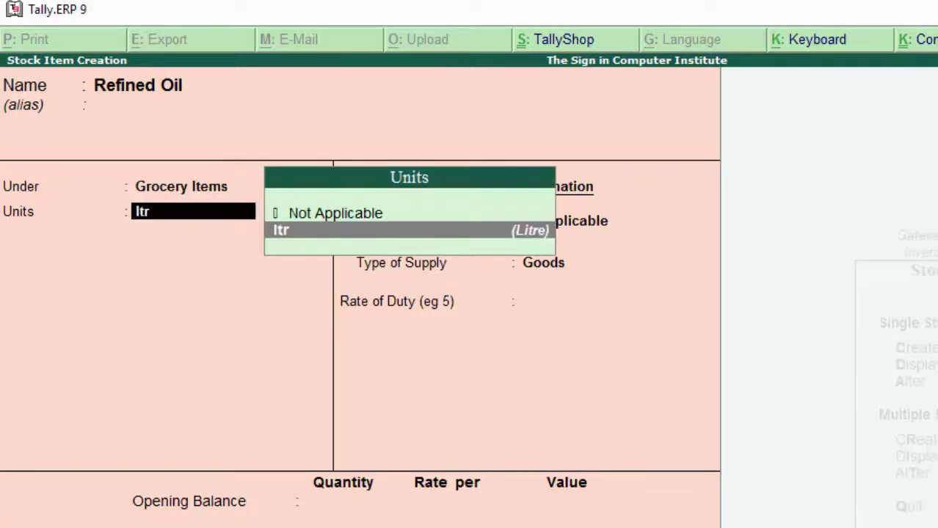
key(Return)
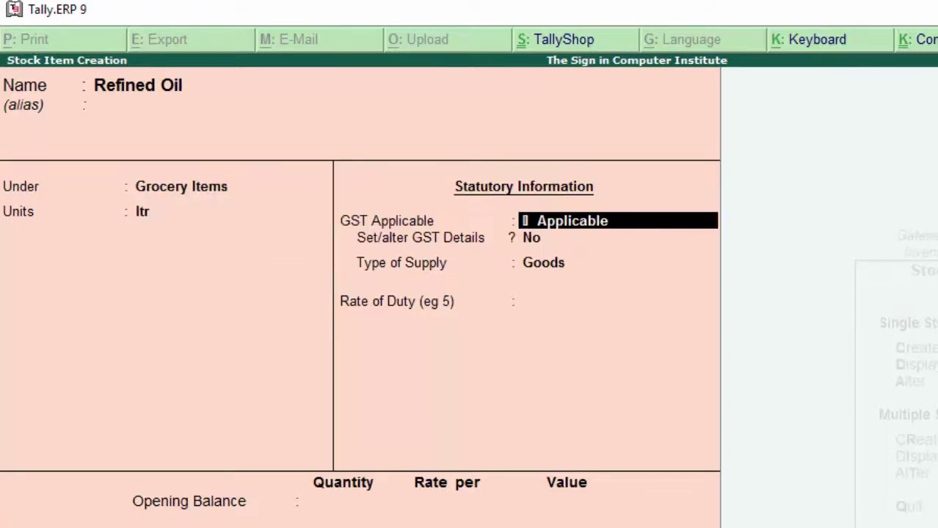
key(Return)
key(Return)
key(Return)
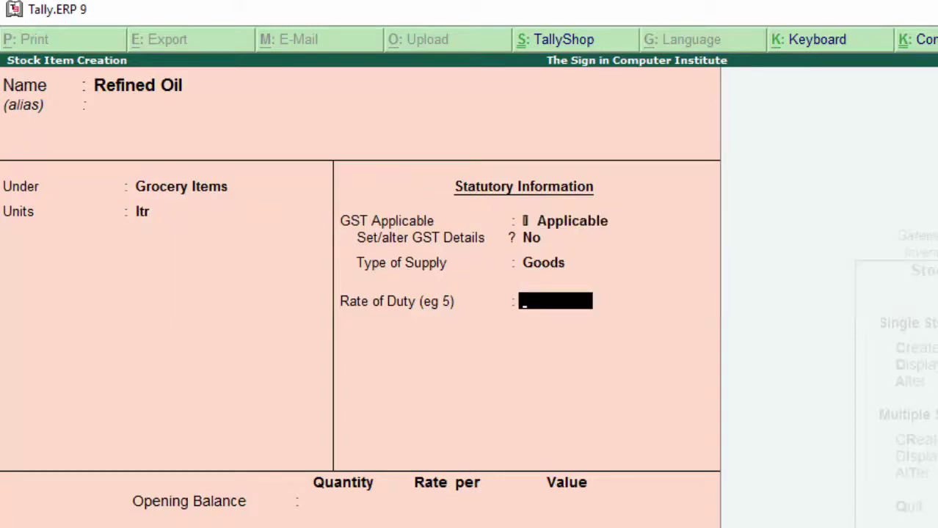
key(Return)
key(Return)
key(Return)
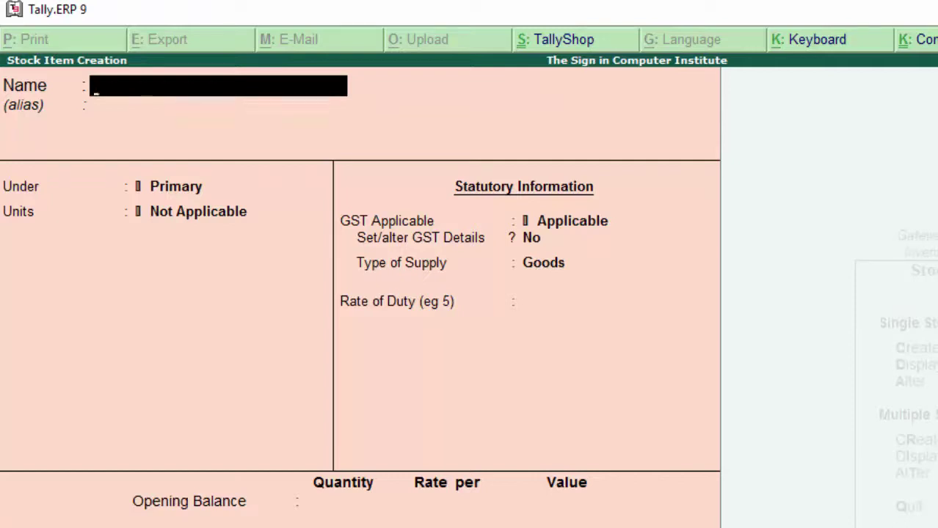
Enter stock item 'Dalda' under Grocery Items and return to its Units field.
text(D)
text(alda)
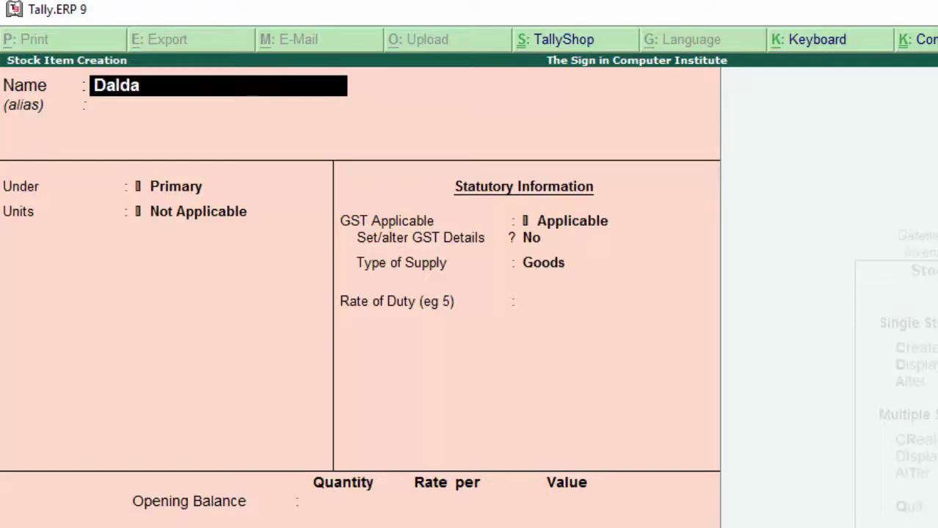
key(Return)
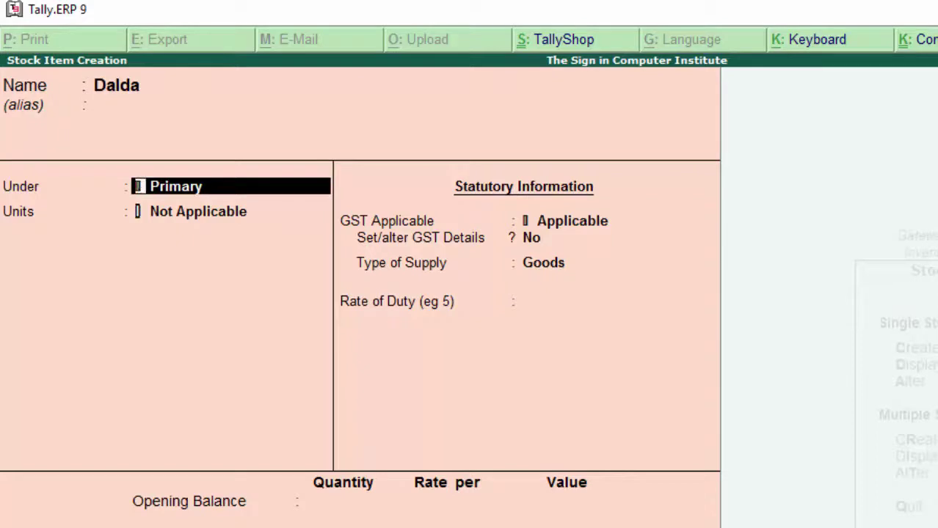
text(g)
key(Return)
key(Return)
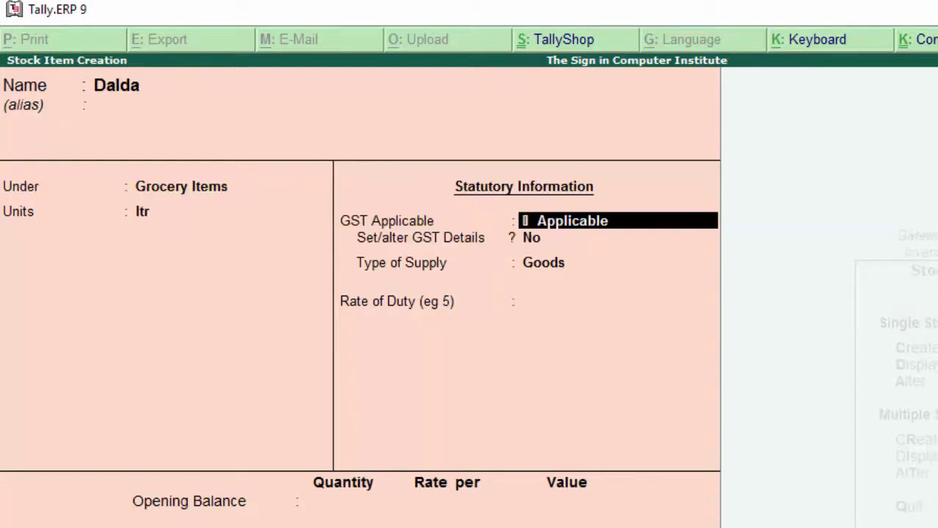
key(BackSpace)
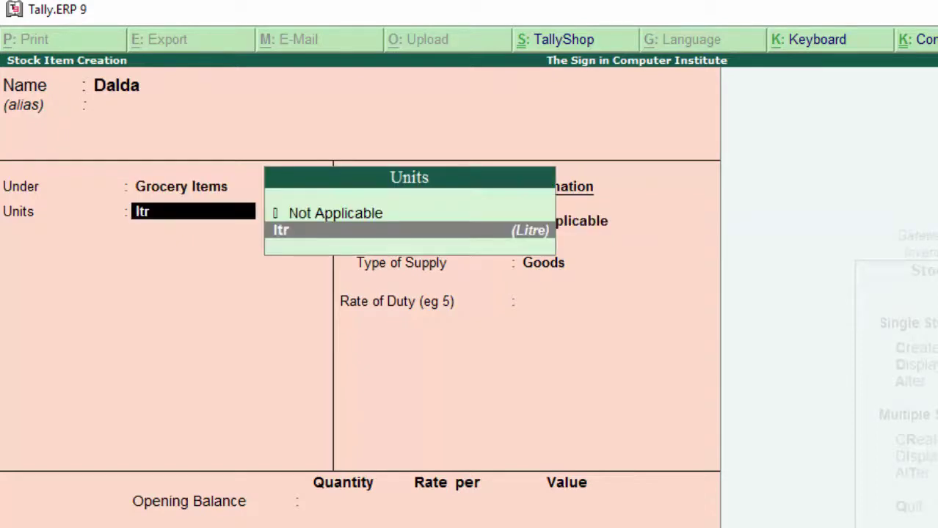
key(BackSpace)
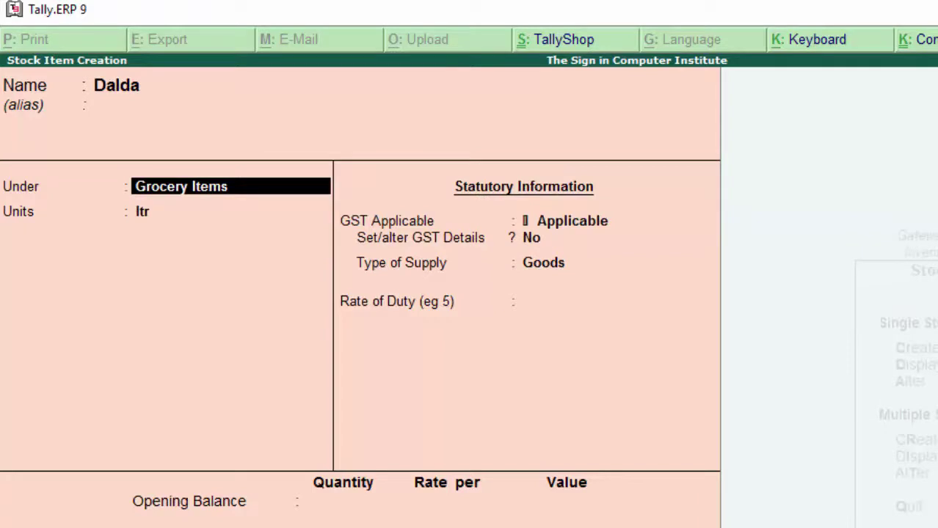
key(Return)
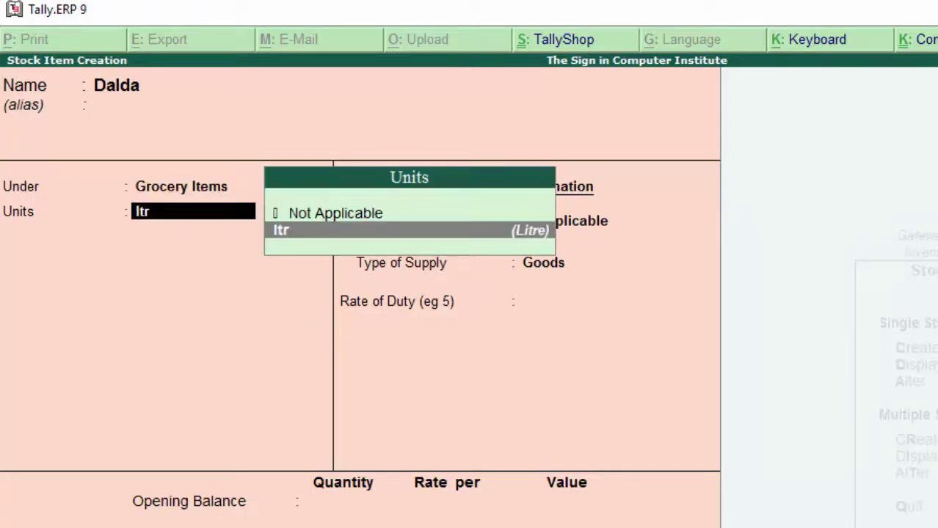
Create unit 'kgs' with formal name Kilogram and UQC KGS-KILOGRAMS.
key(alt+c)
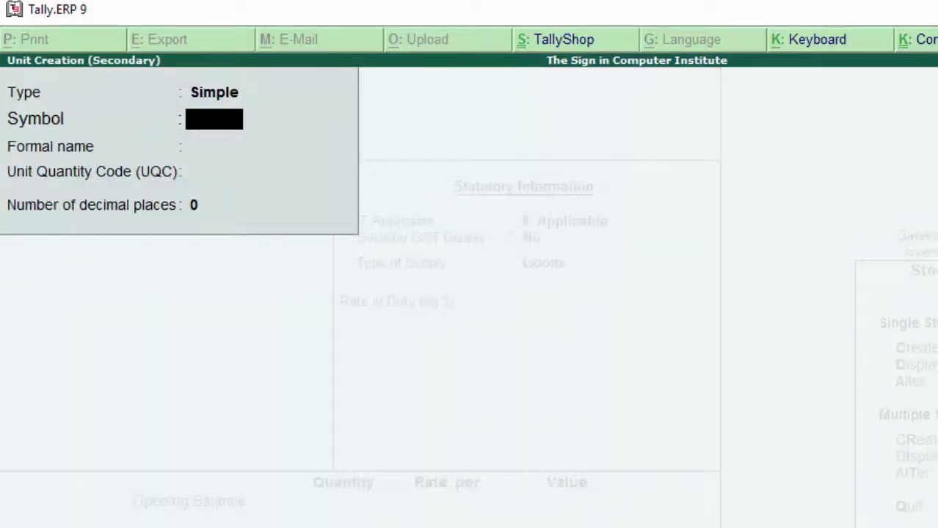
text(kilogr)
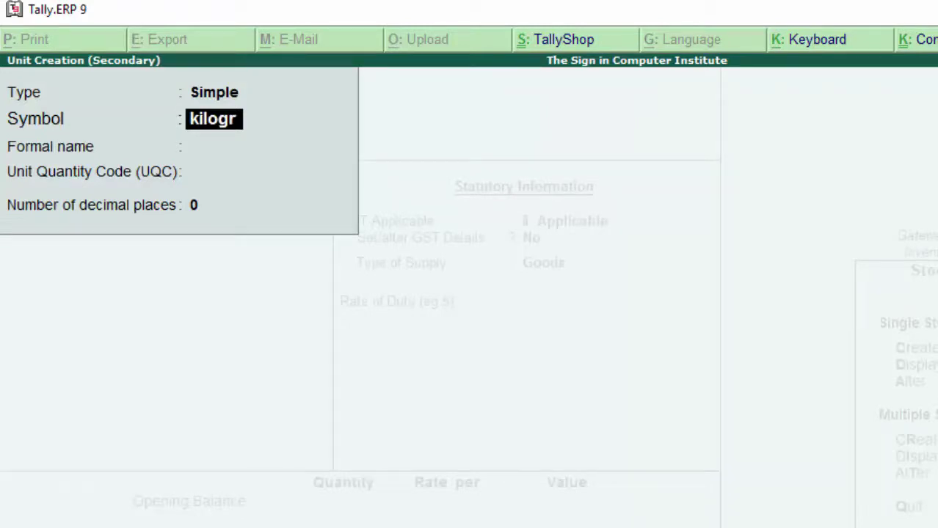
text(a)
key(BackSpace)
key(BackSpace)
key(BackSpace)
key(BackSpace)
key(BackSpace)
key(BackSpace)
text(g)
text(s)
key(Return)
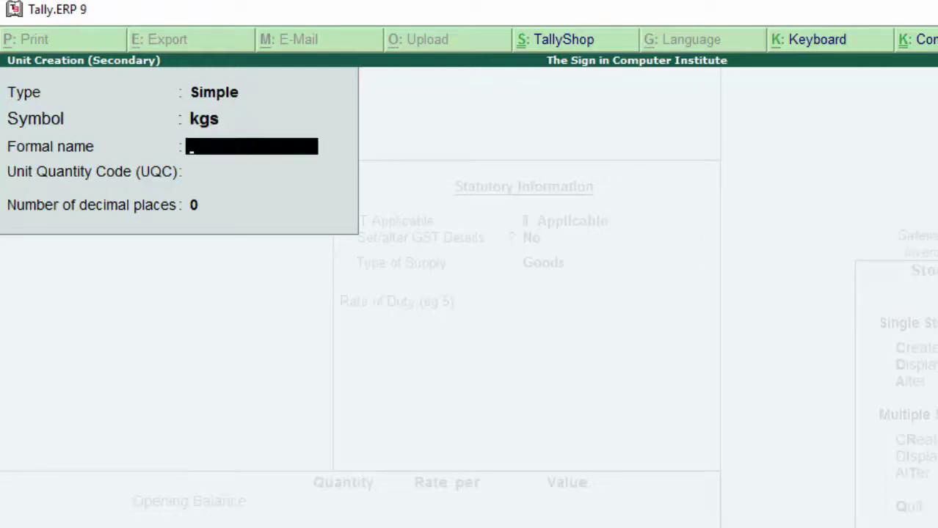
text(Kilo)
text(gram)
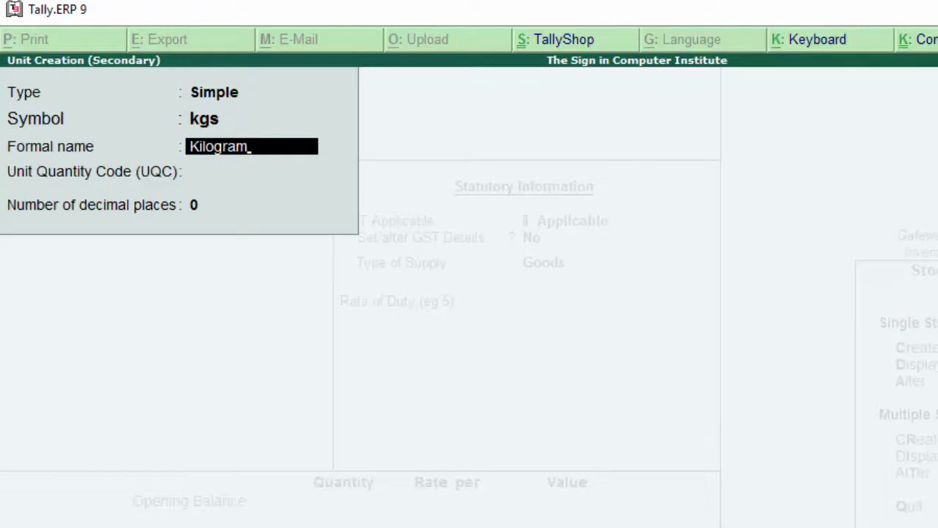
key(Return)
text(k)
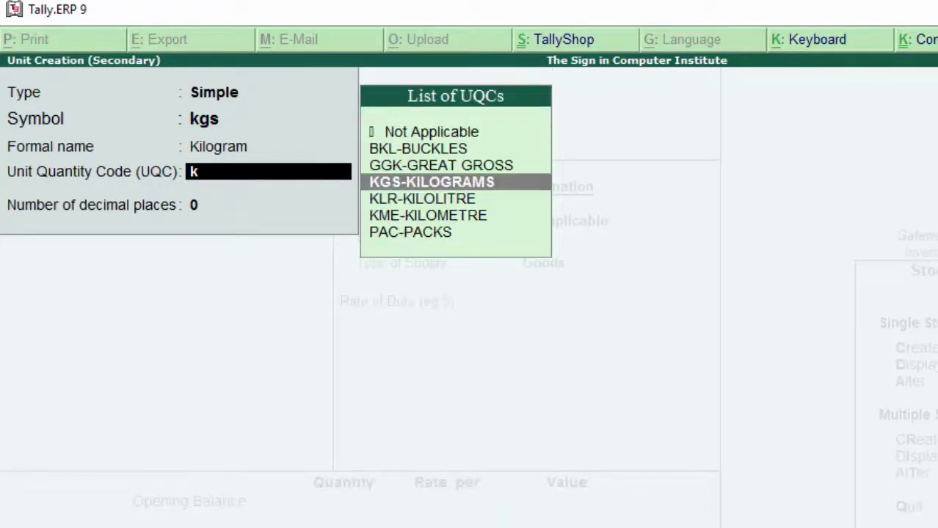
key(Return)
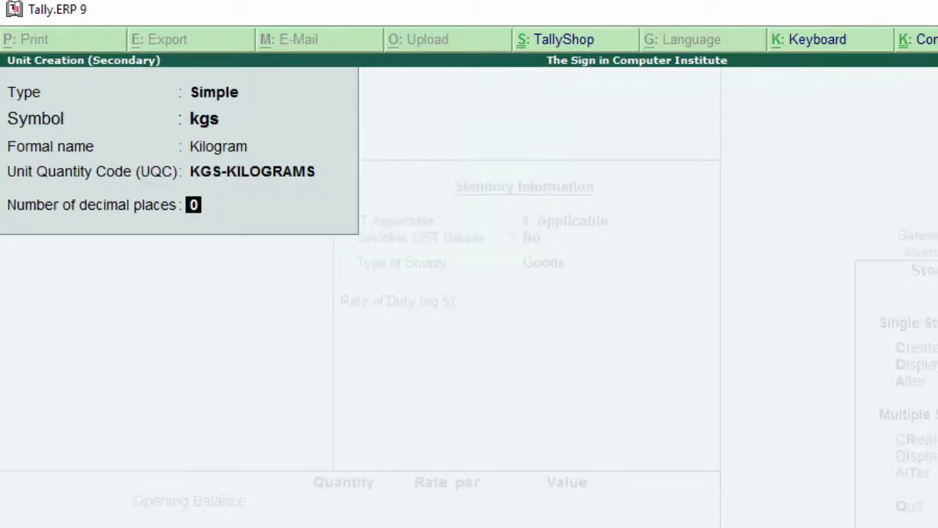
Accept the kgs unit and keep Dalda's GST applicable with default details and Goods supply.
text(3)
key(Return)
key(Return)
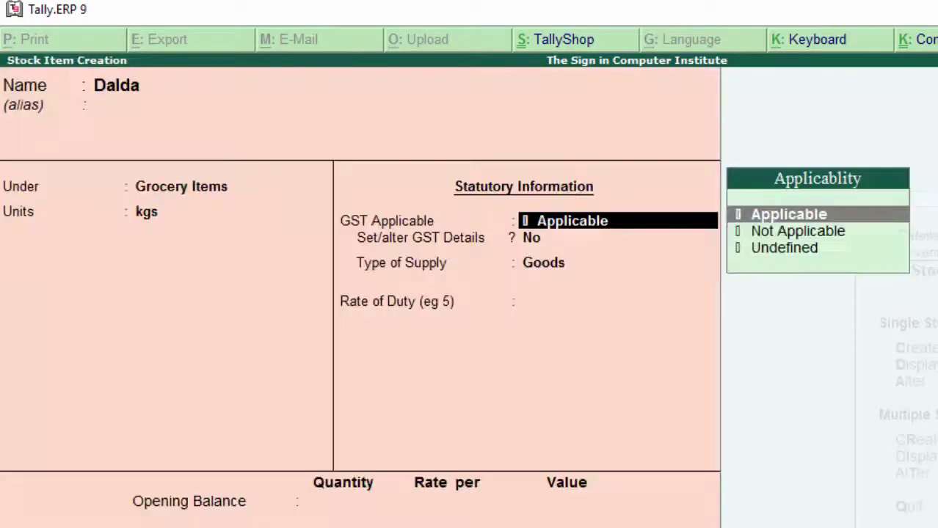
key(Return)
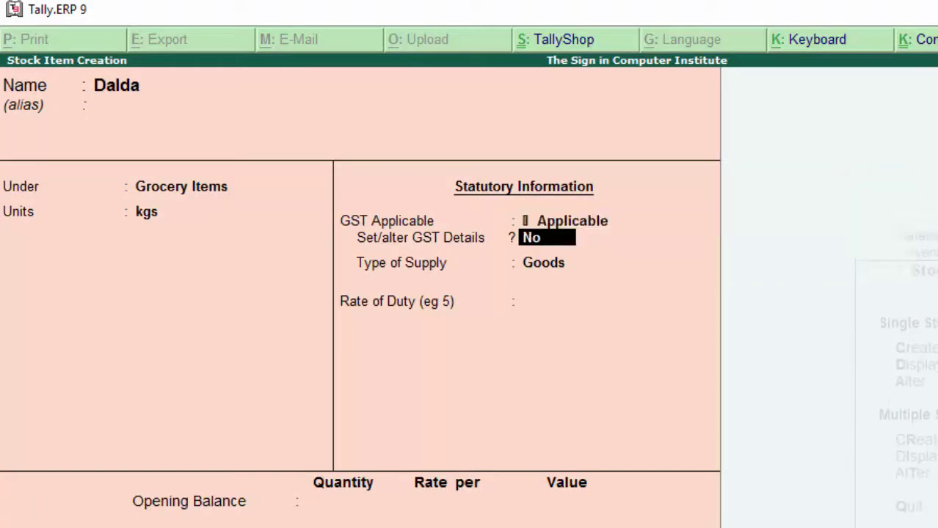
key(Return)
key(Return)
key(Return)
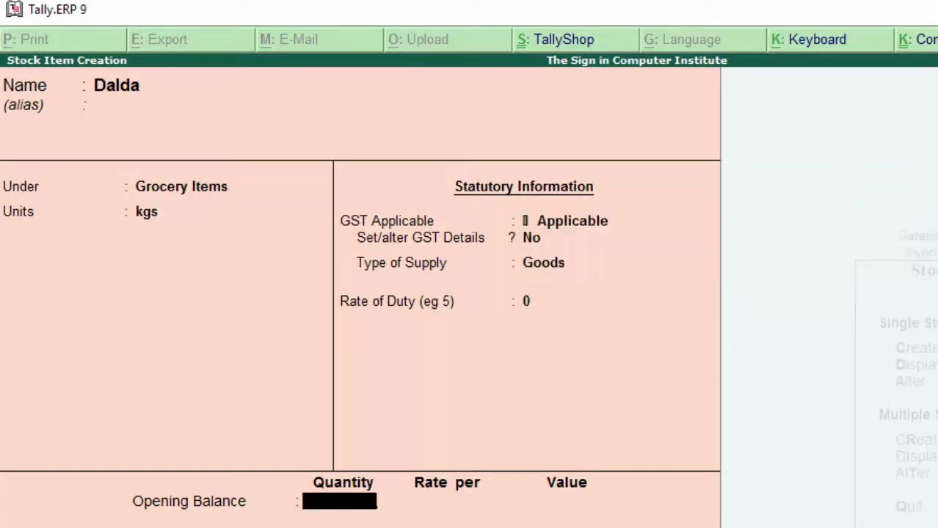
key(Return)
key(Return)
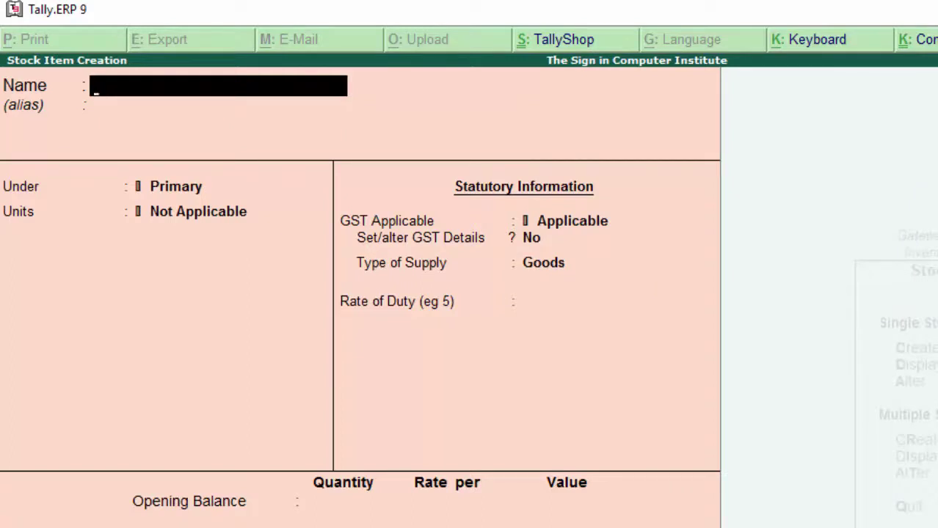
Name the new stock item Keyboard and place it under Electronics Item.
text(Keybo)
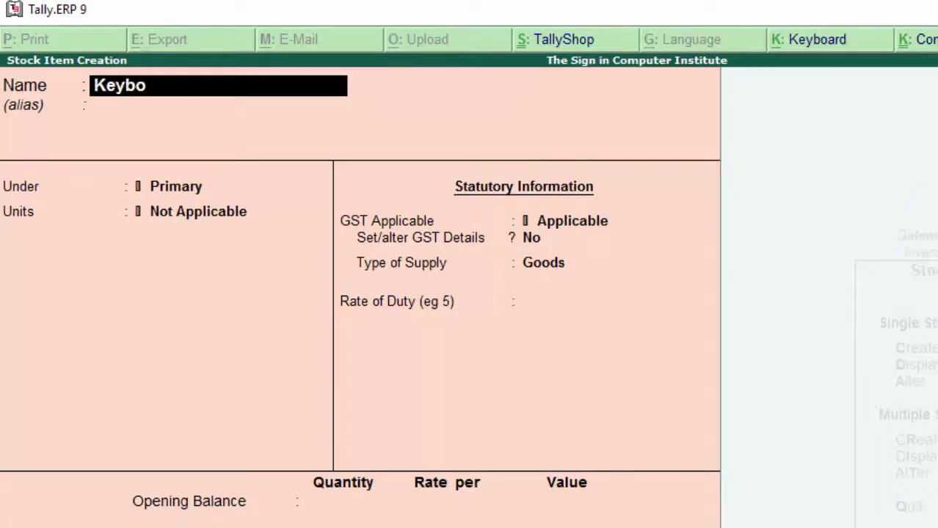
text(ard)
key(Return)
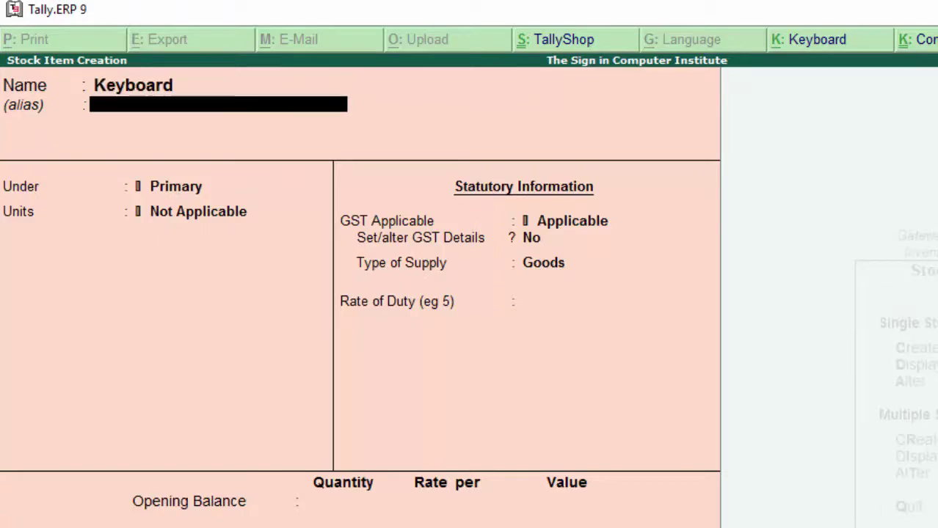
key(Return)
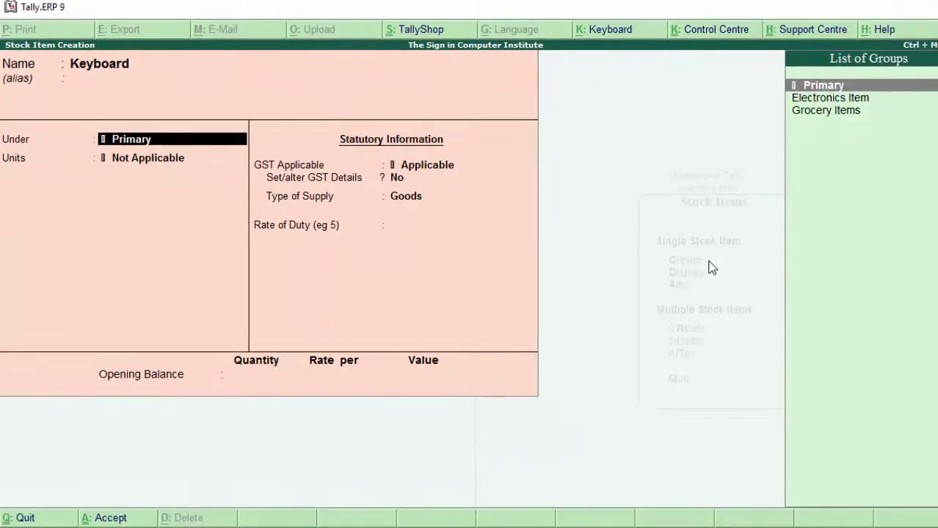
key(Down)
key(Return)
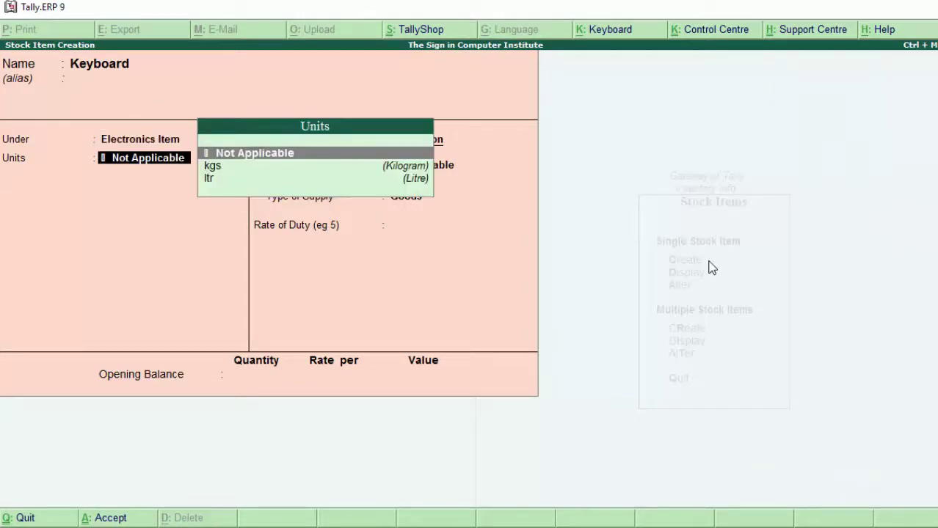
Create a new Simple unit with symbol itm and formal name Item.
text(pkt)
key(alt+c)
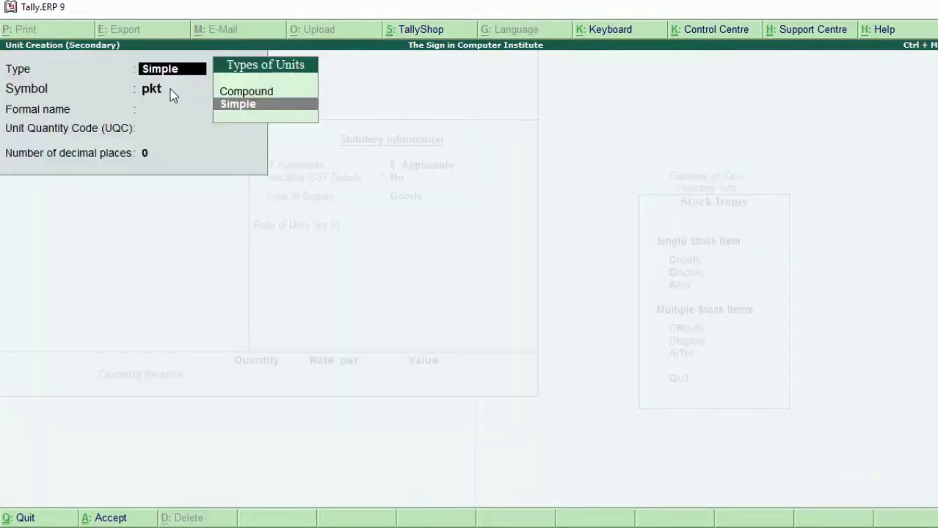
key(Return)
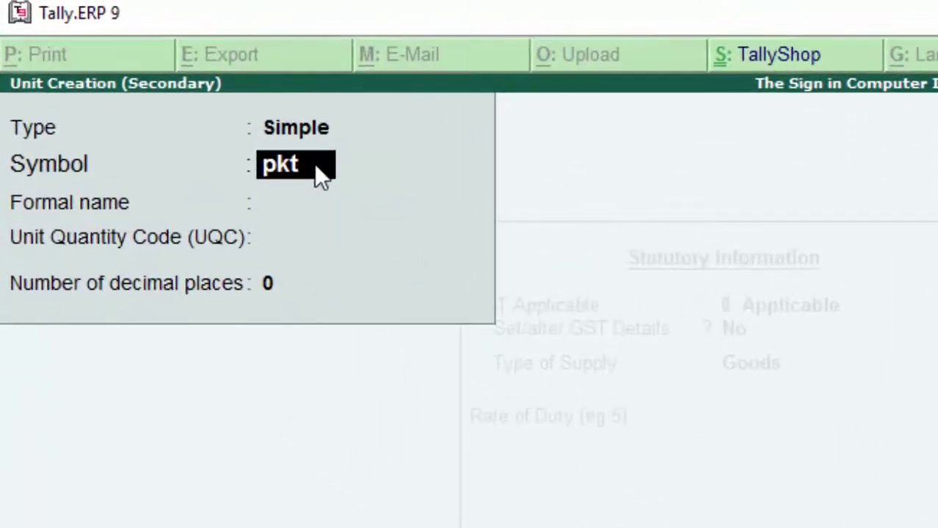
text(it)
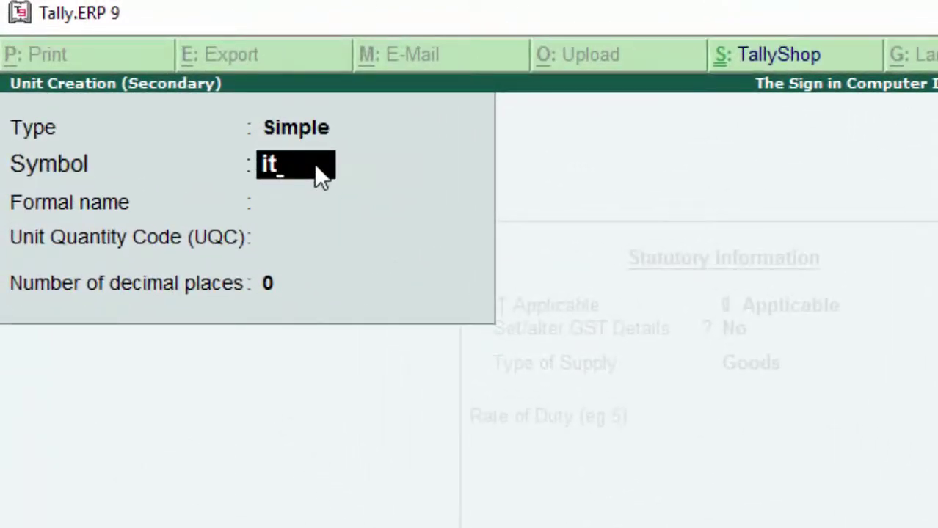
text(m)
key(Return)
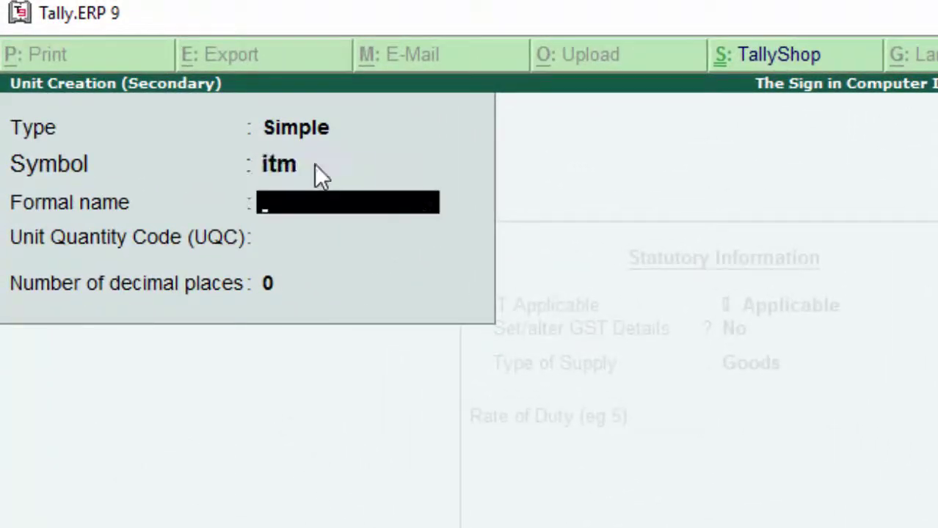
text(Ite)
text(m)
key(Return)
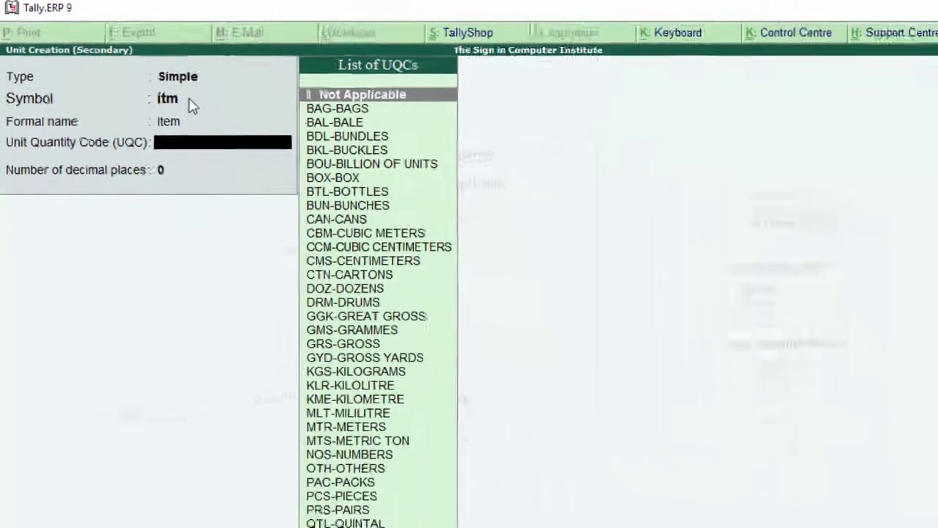
Give the itm unit quantity code PCS-PIECES with 0 decimals, then save Keyboard with default GST.
text(i)
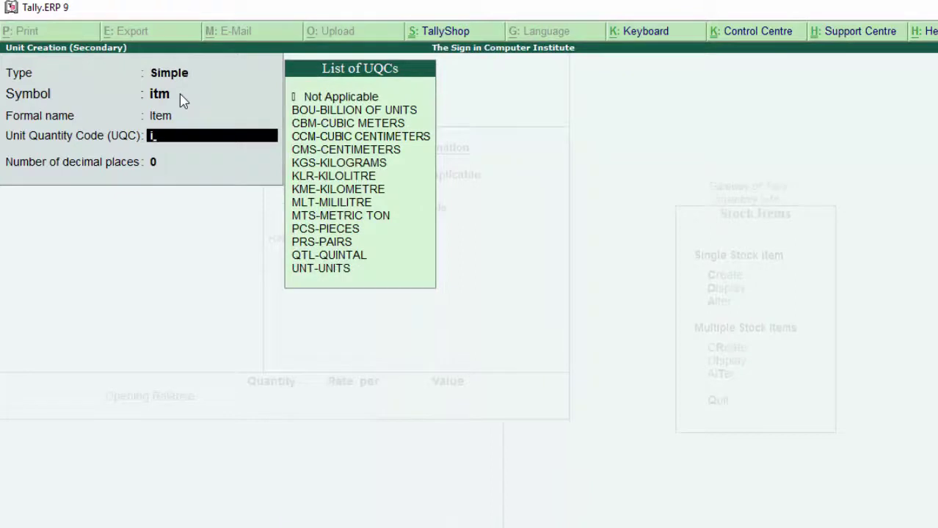
key(BackSpace)
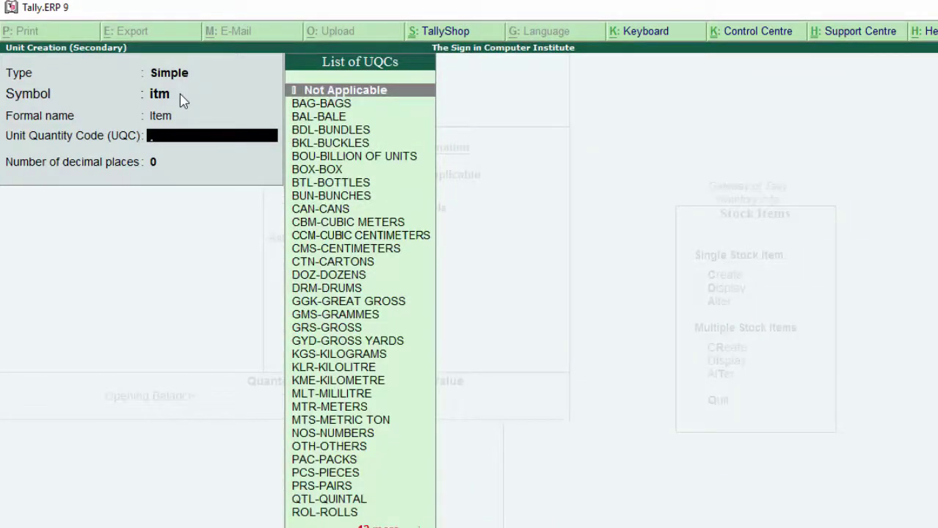
text(p)
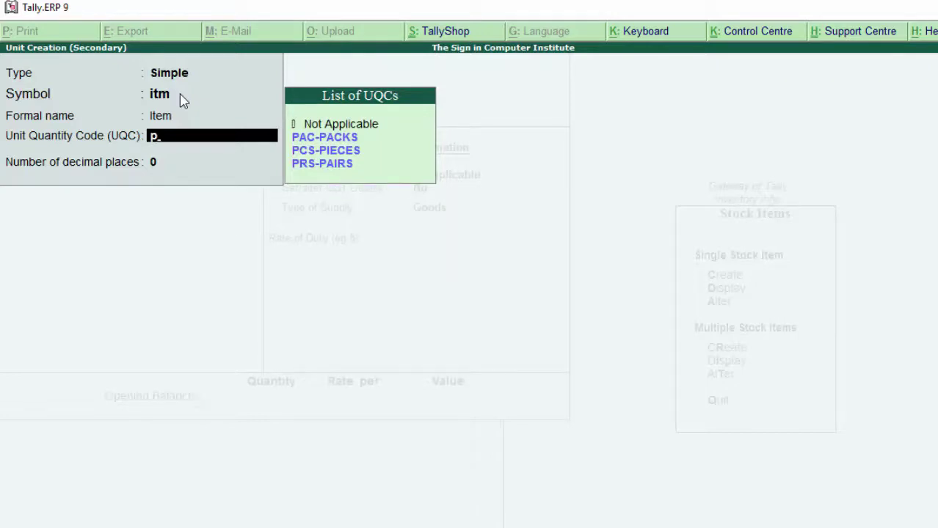
key(Down)
key(Down)
key(Return)
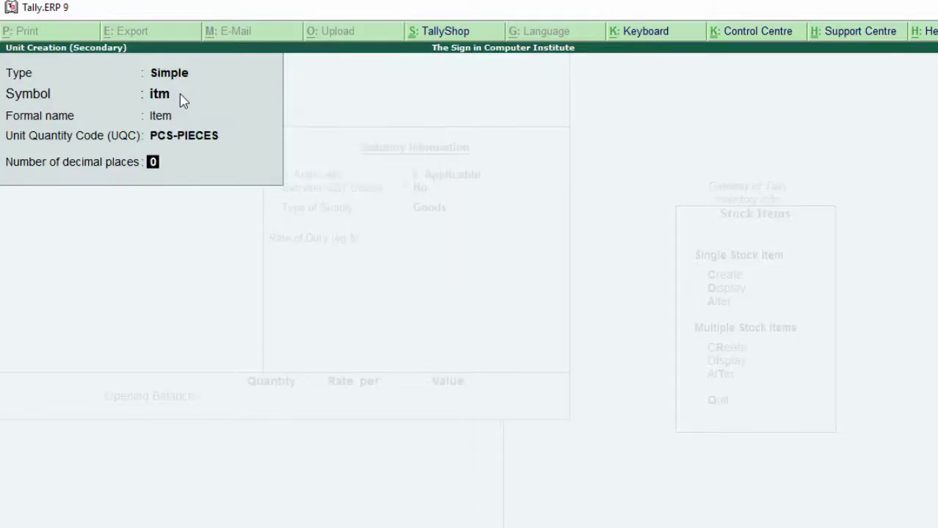
key(Return)
key(Return)
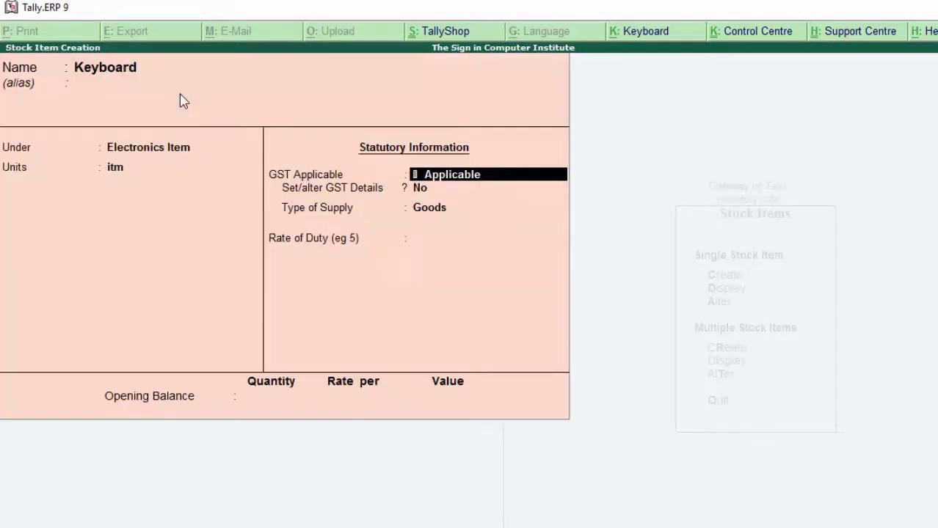
key(Return)
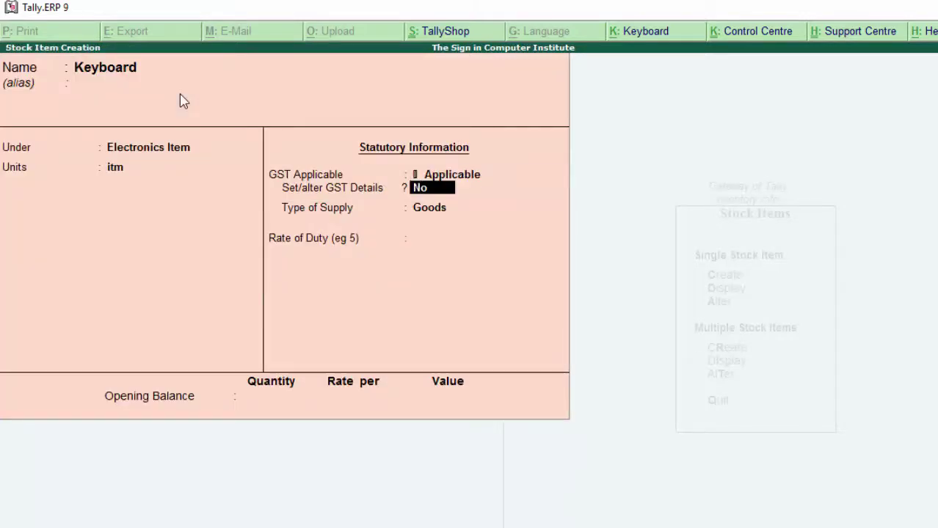
key(Return)
key(Return)
key(Return)
key(Return)
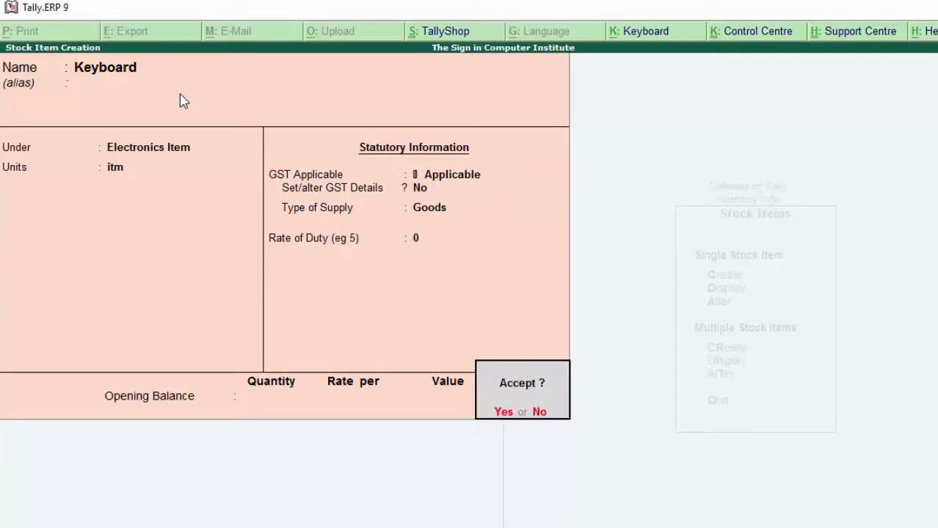
key(Return)
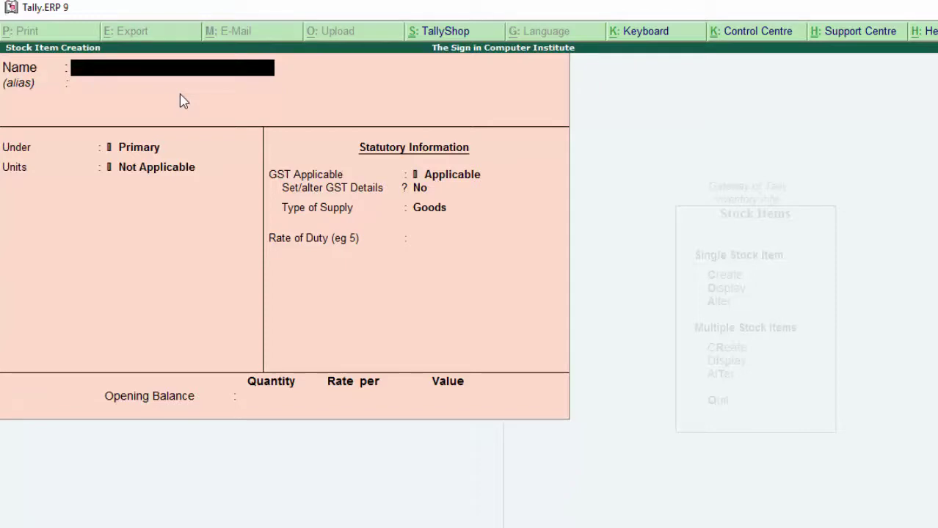
Name a new stock item LED Bulb under the Electronics Item group.
text(LED)
text( Bul)
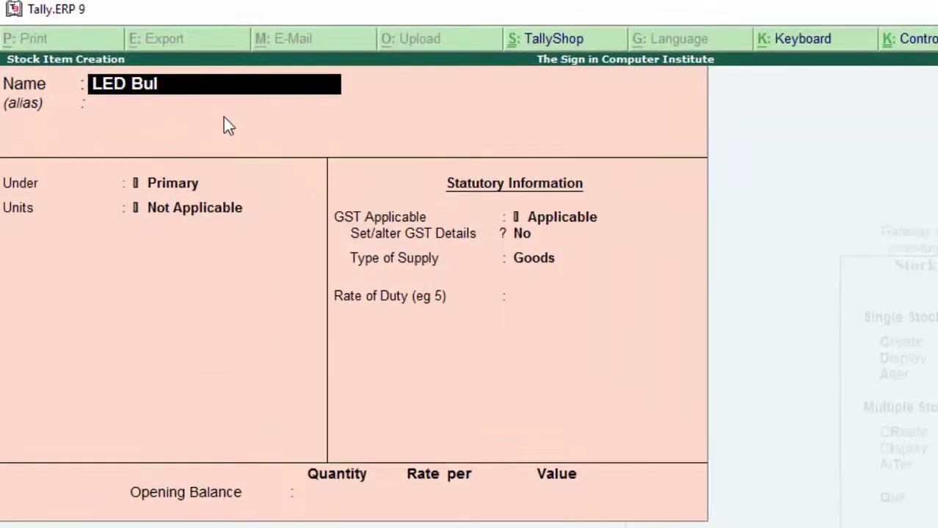
text(b)
key(Return)
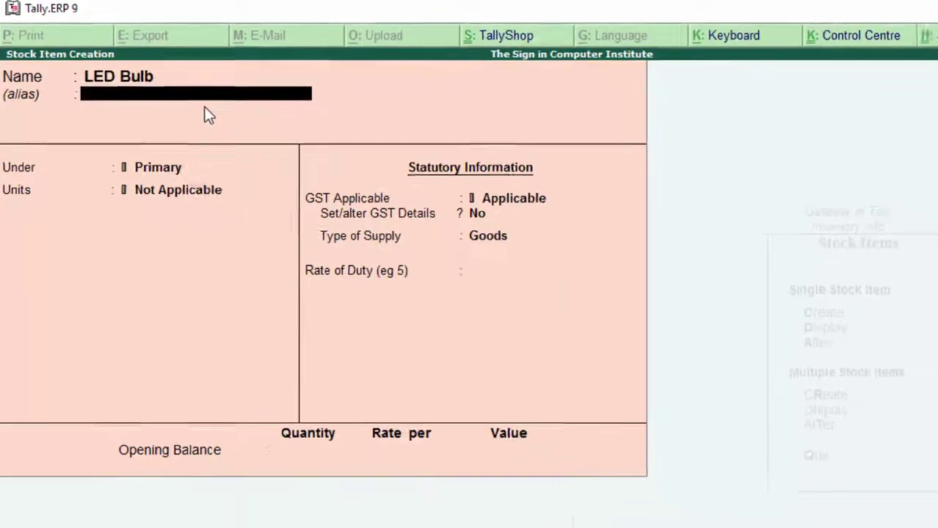
key(Return)
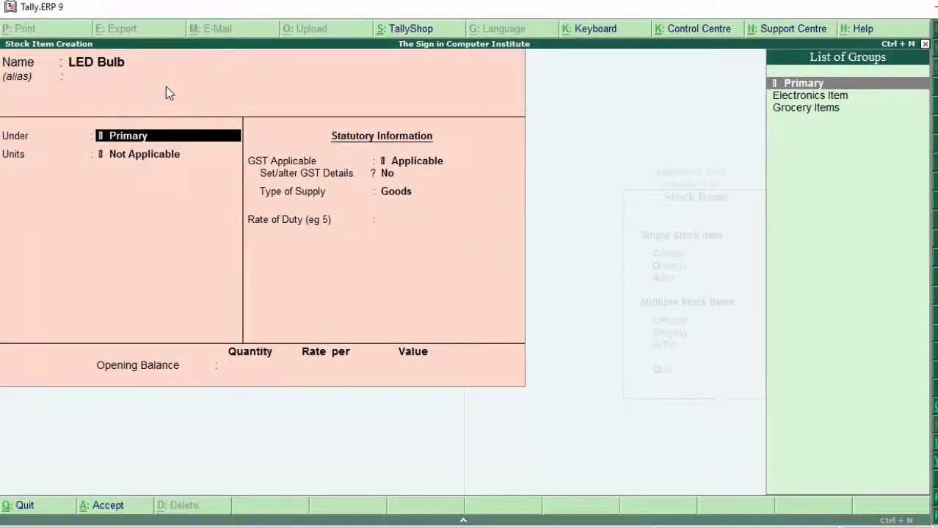
key(Down)
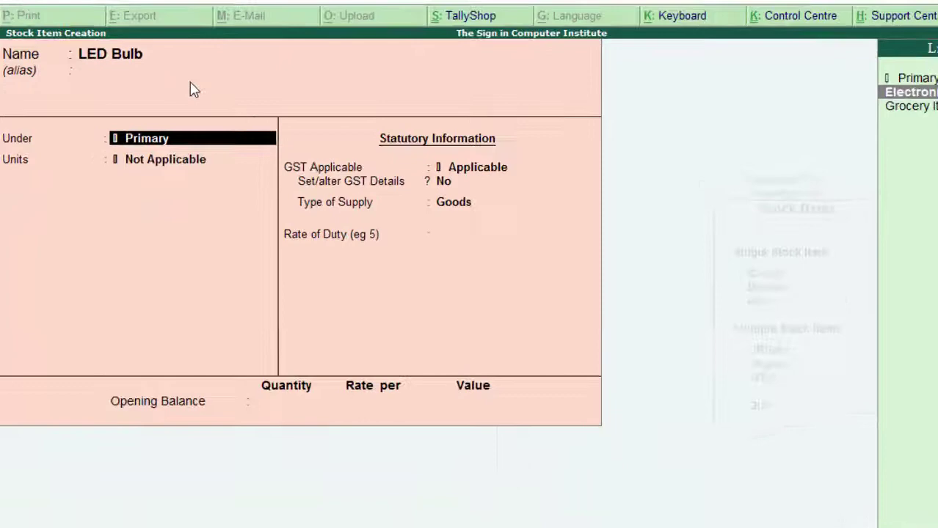
key(Return)
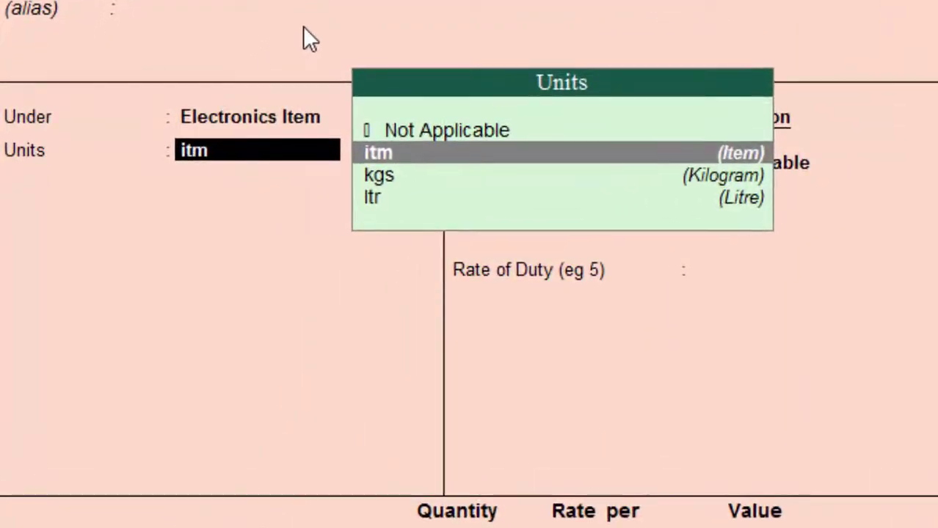
Use itm as LED Bulb's unit, keep Goods supply, save it and exit stock item creation.
key(Return)
key(Return)
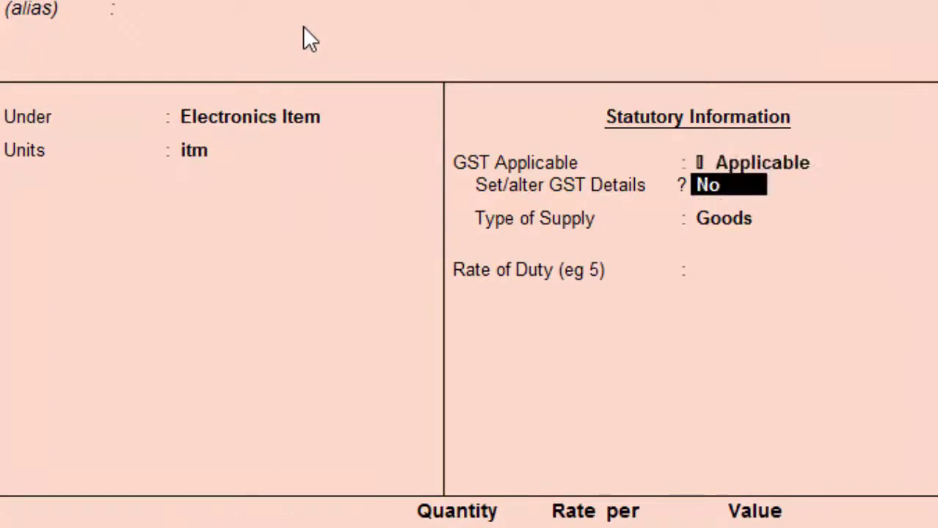
key(Return)
key(Return)
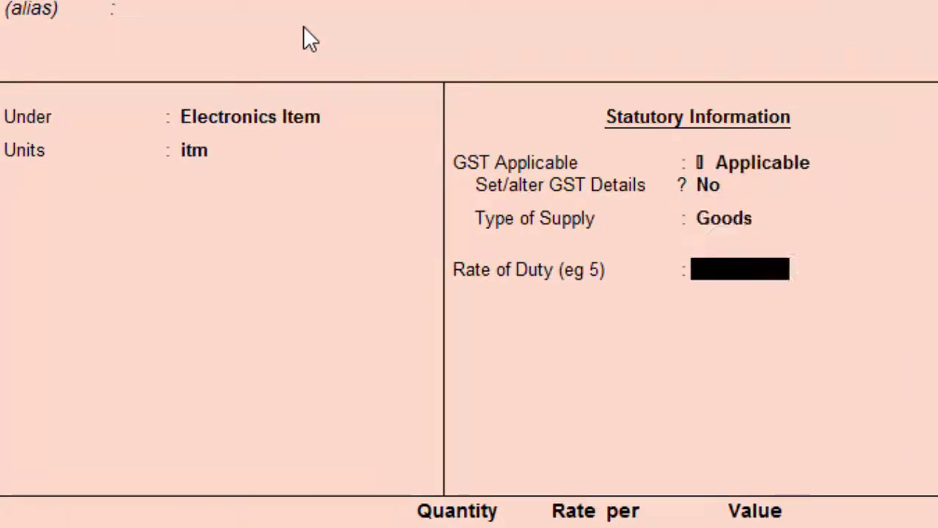
key(Return)
key(Return)
key(Return)
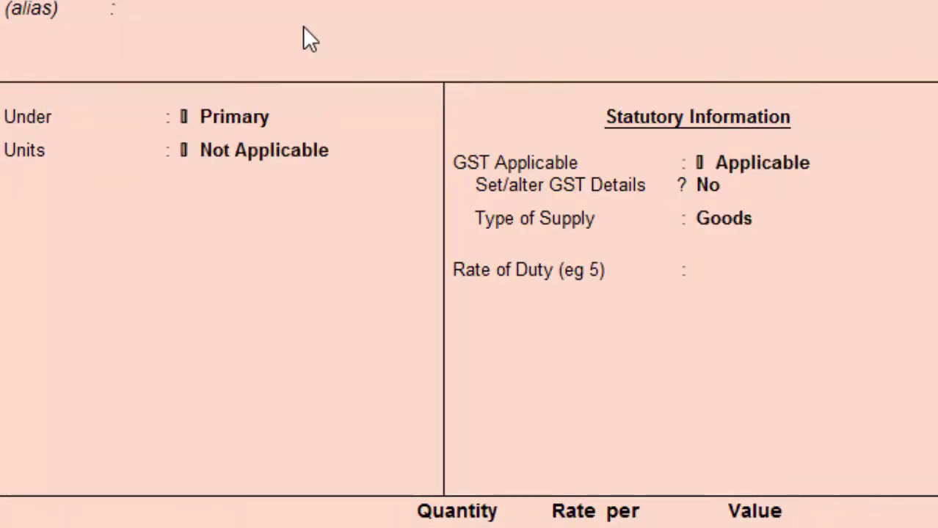
key(Escape)
key(Return)
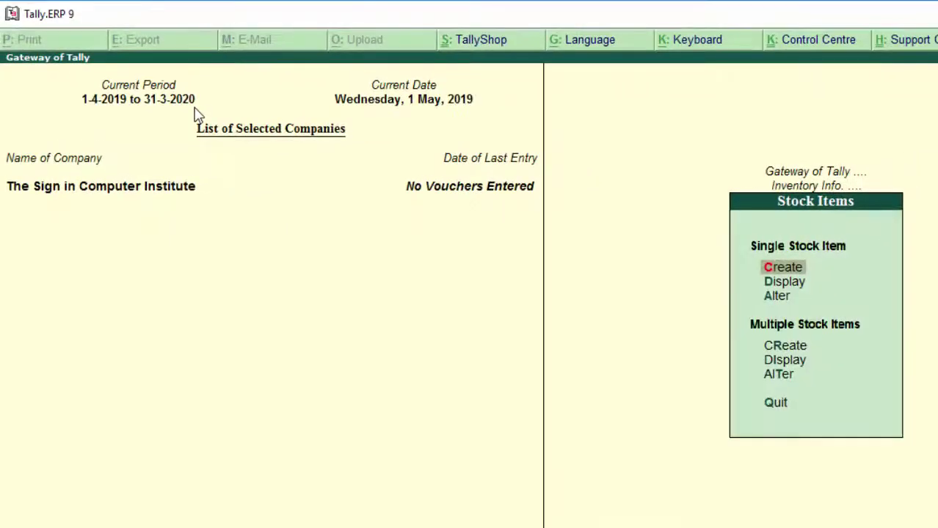
Return to Gateway of Tally and open Receipt voucher No. 1 dated 1-May-2019 with F6.
key(Escape)
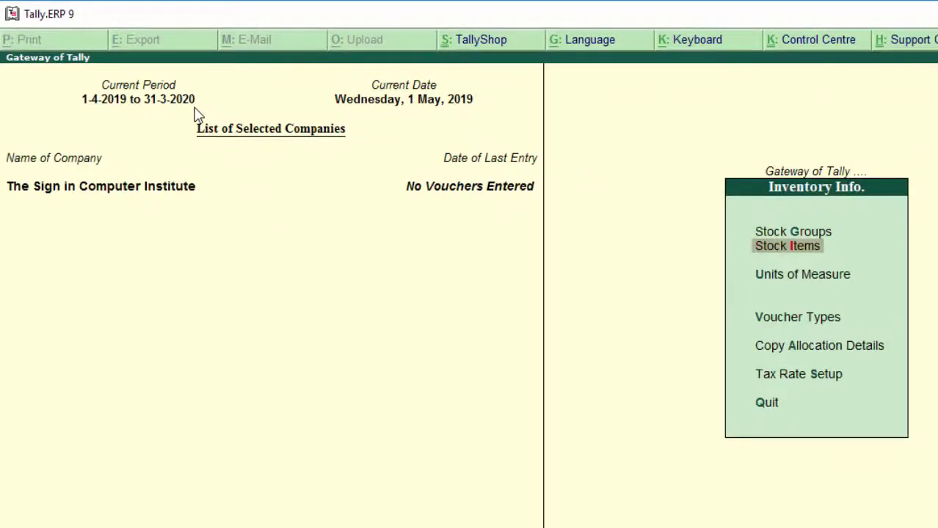
key(Escape)
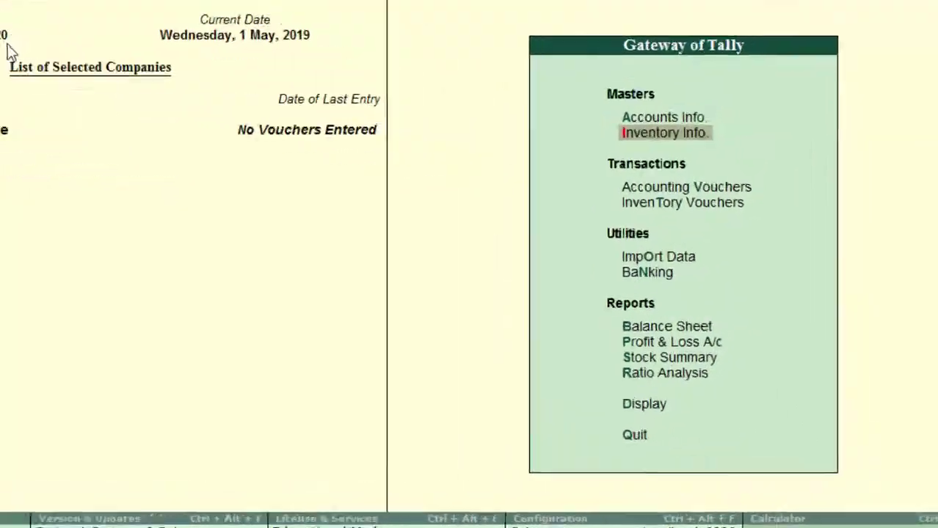
key(Down)
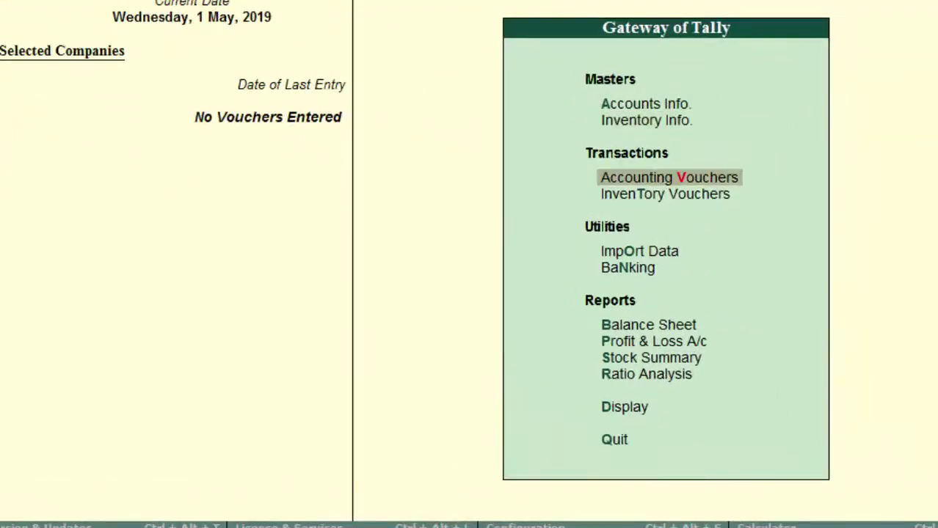
key(Return)
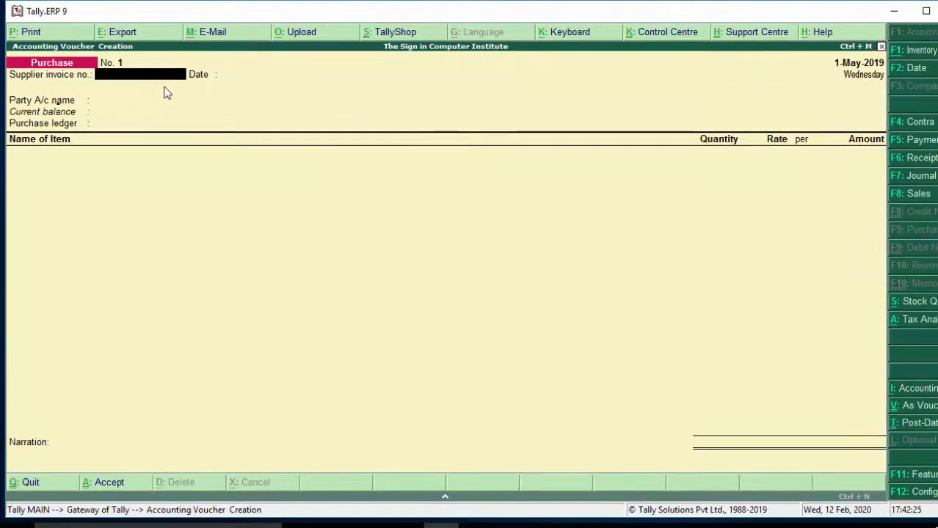
key(F6)
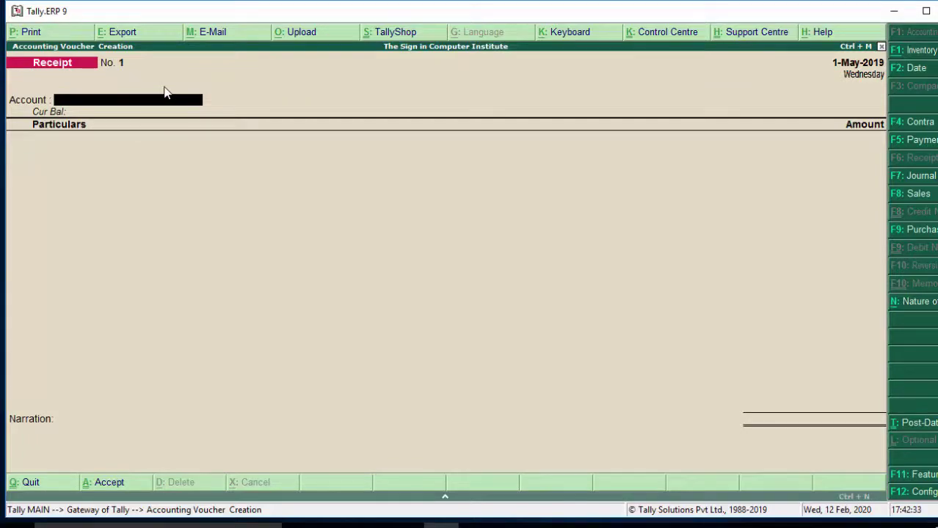
Set 'Use single entry mode' to No in the Receipt voucher's F12 configuration.
key(F12)
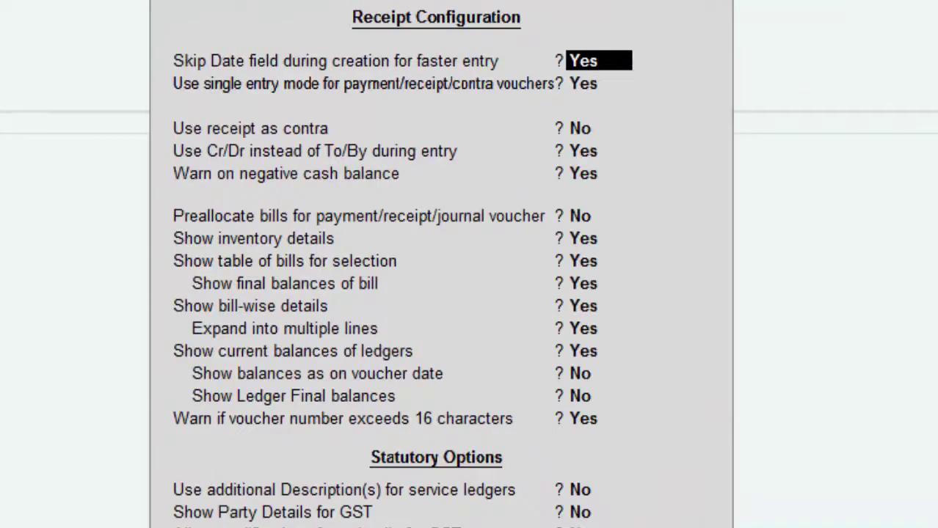
key(Return)
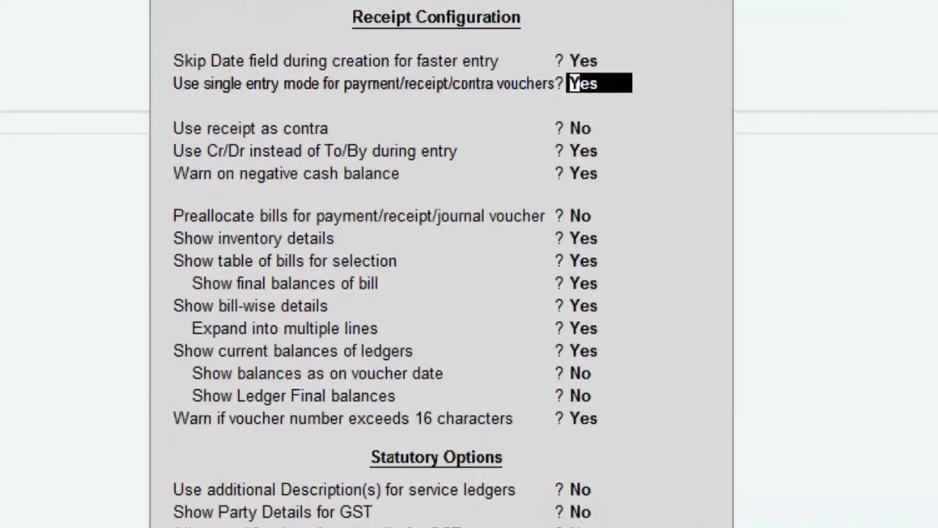
text(n)
key(Return)
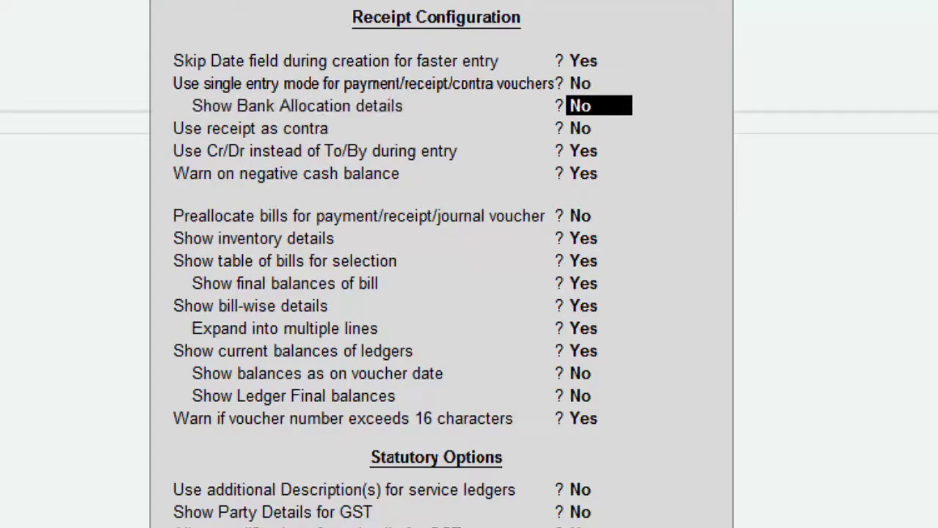
key(Return)
key(Return)
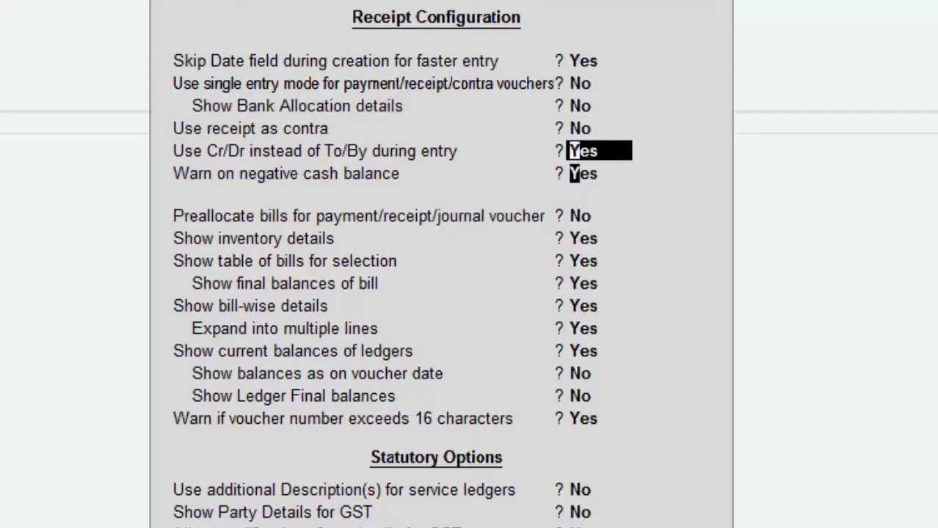
key(Return)
key(Return)
key(Return)
key(Return)
key(Return)
key(Return)
key(Return)
key(Return)
key(Return)
key(Return)
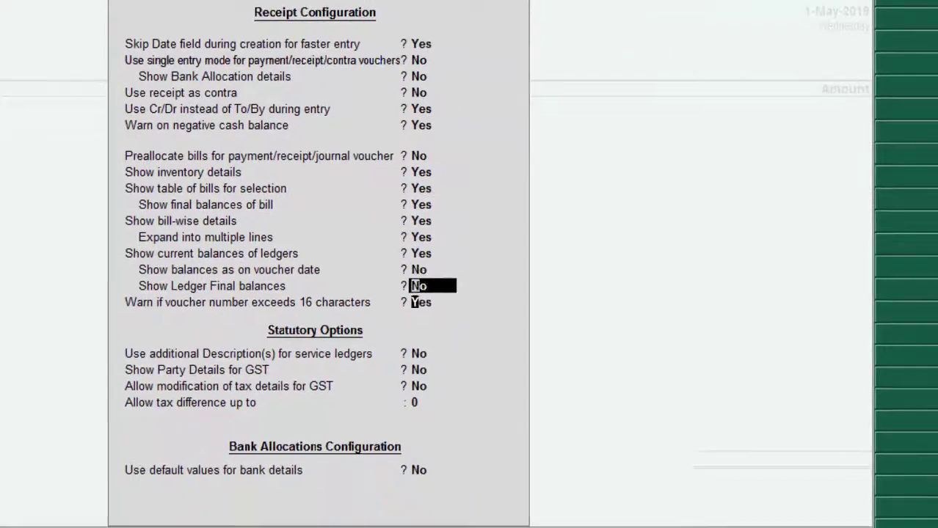
key(Return)
key(Return)
key(Return)
key(Return)
key(Return)
key(Return)
key(Return)
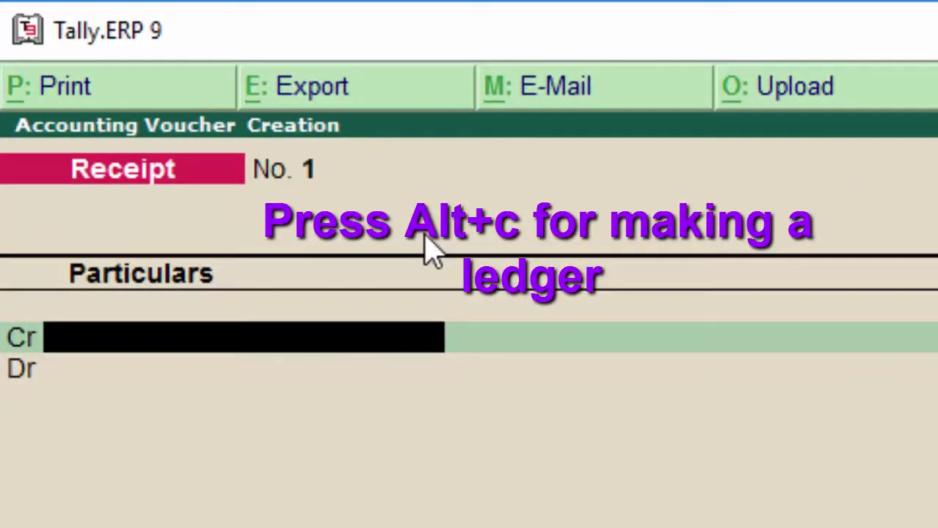
From the Cr line, create a Capital A/c ledger under Capital Account, skipping address fields.
text(C)
key(alt+c)
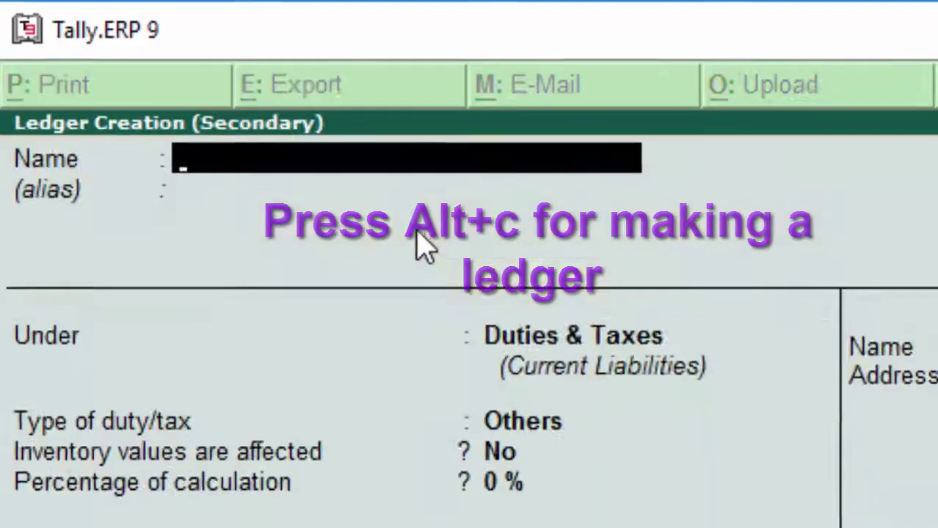
text(Ca)
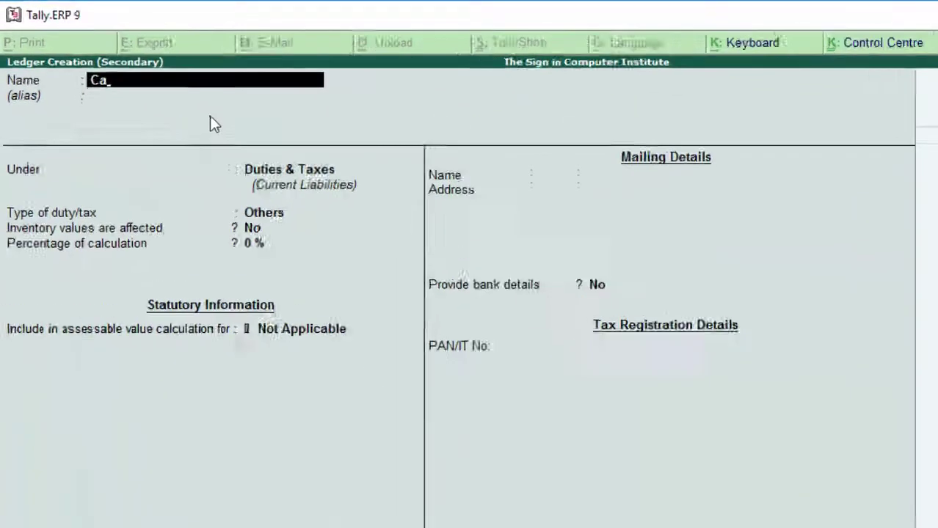
text(pt)
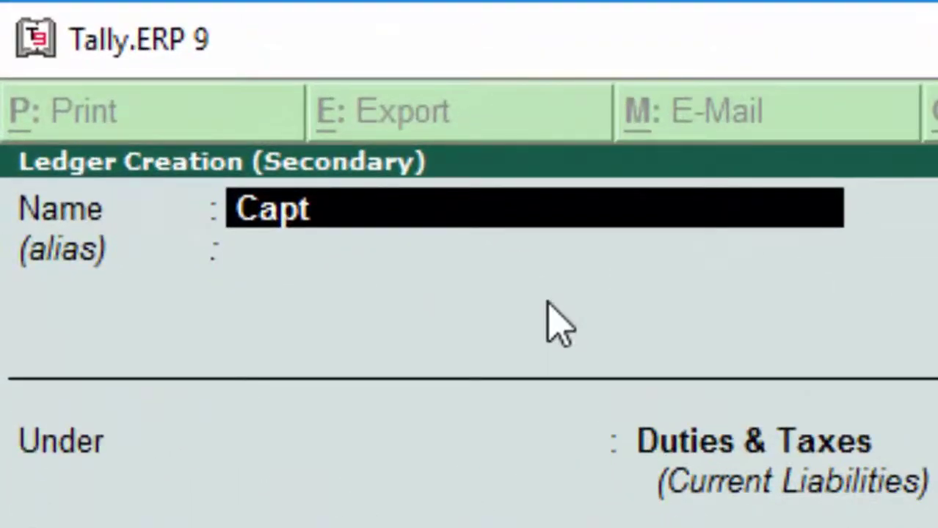
key(BackSpace)
text(ita)
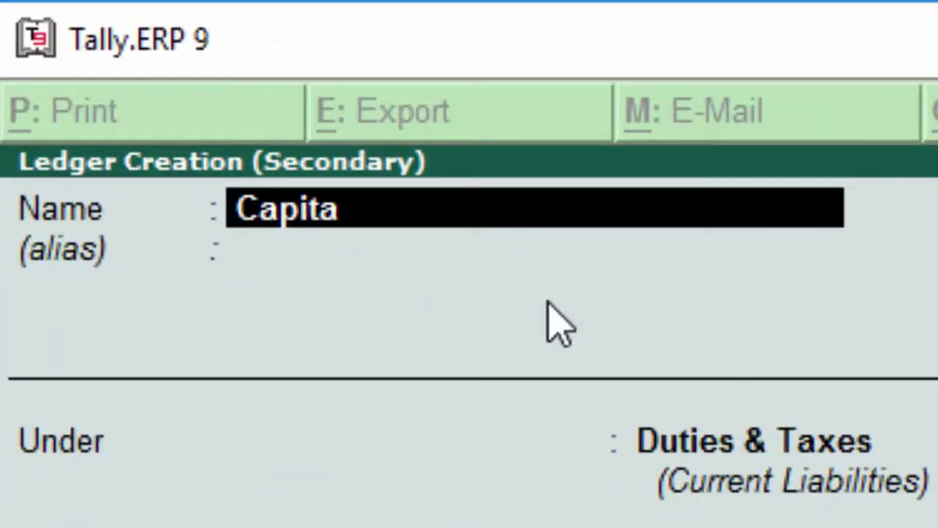
text(l a/)
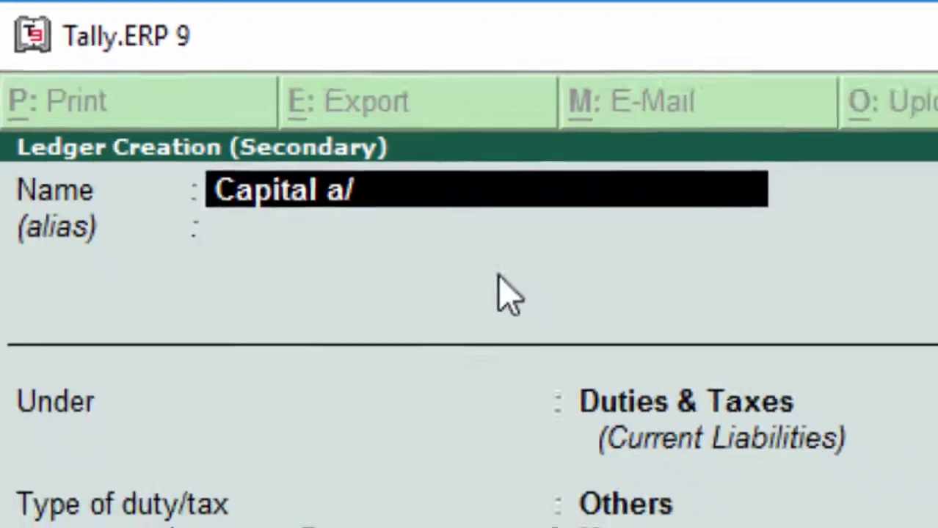
text(c)
key(Return)
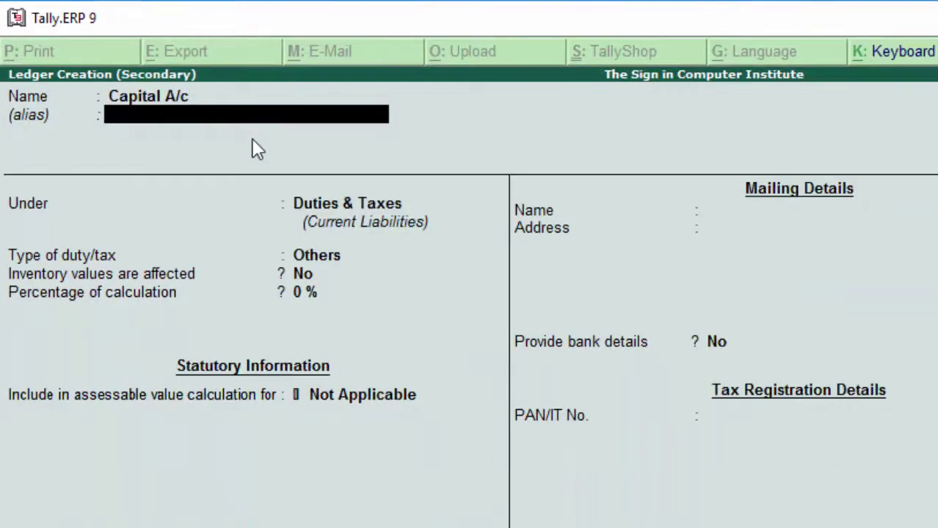
key(Return)
text(C)
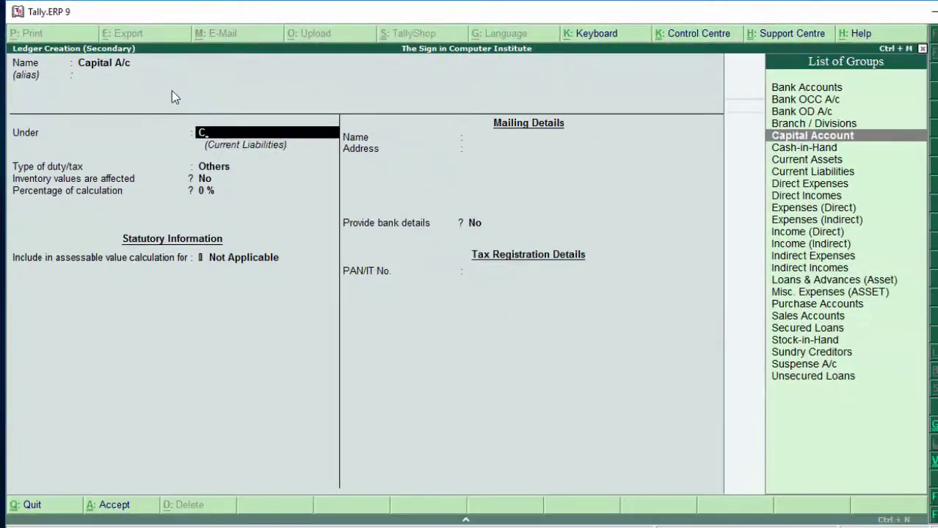
key(Return)
key(Return)
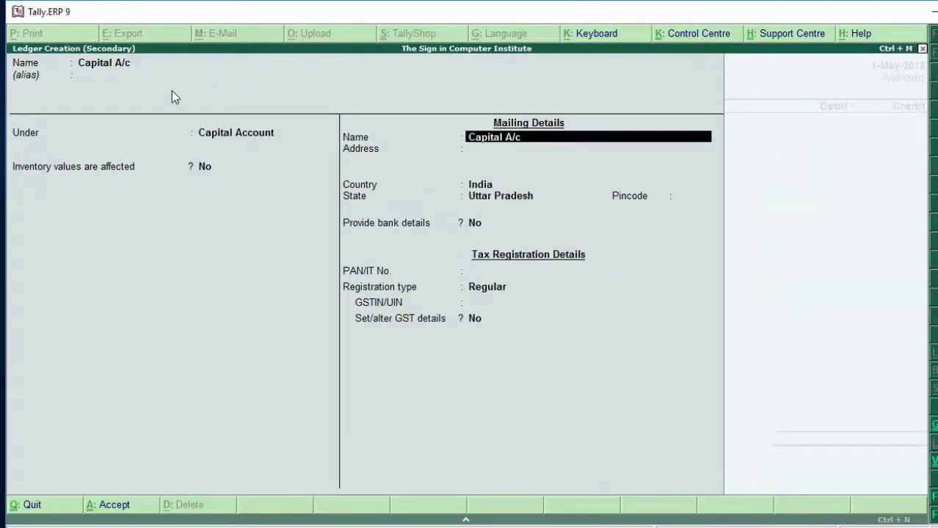
key(Return)
key(Return)
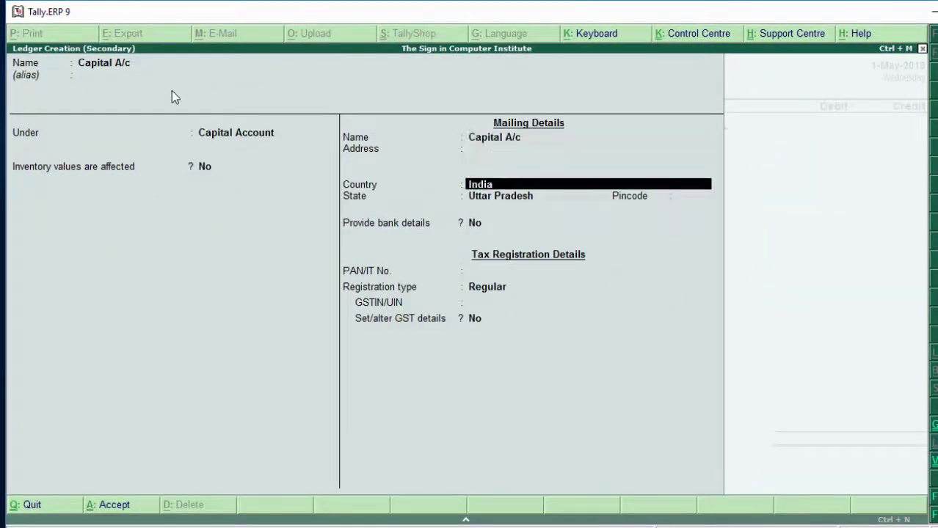
key(Return)
key(Return)
key(Return)
key(Return)
key(Return)
key(Return)
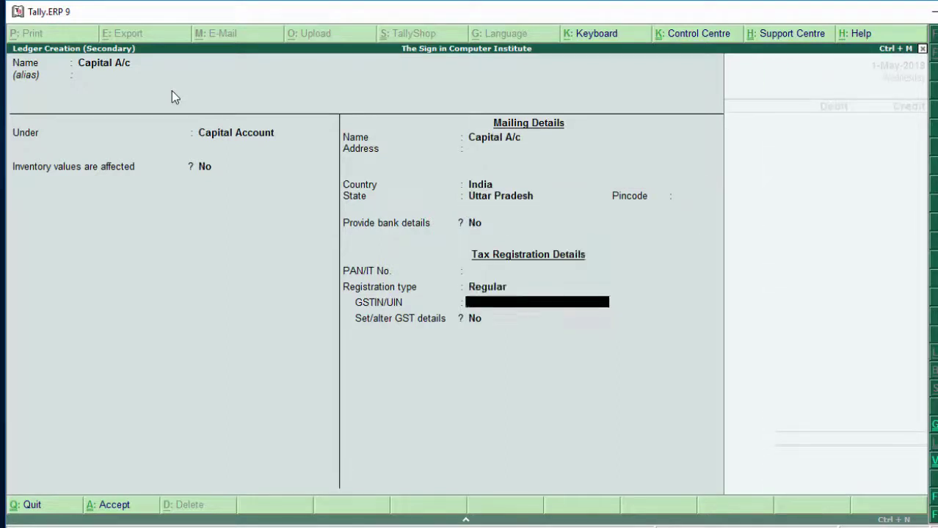
key(Return)
key(Return)
key(Return)
key(Return)
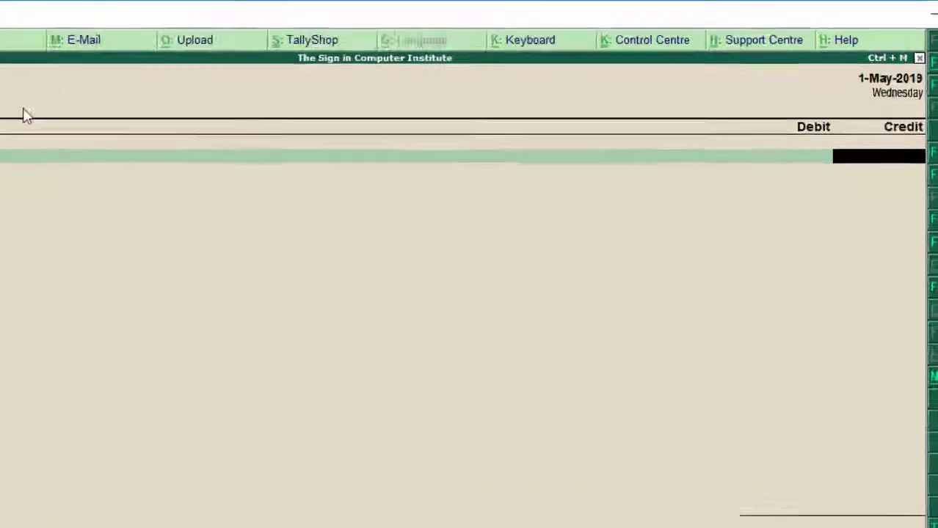
Credit Capital A/c 1,00,000 and debit Cash 1,00,000.00 to complete the receipt.
text(1,00,000)
key(Return)
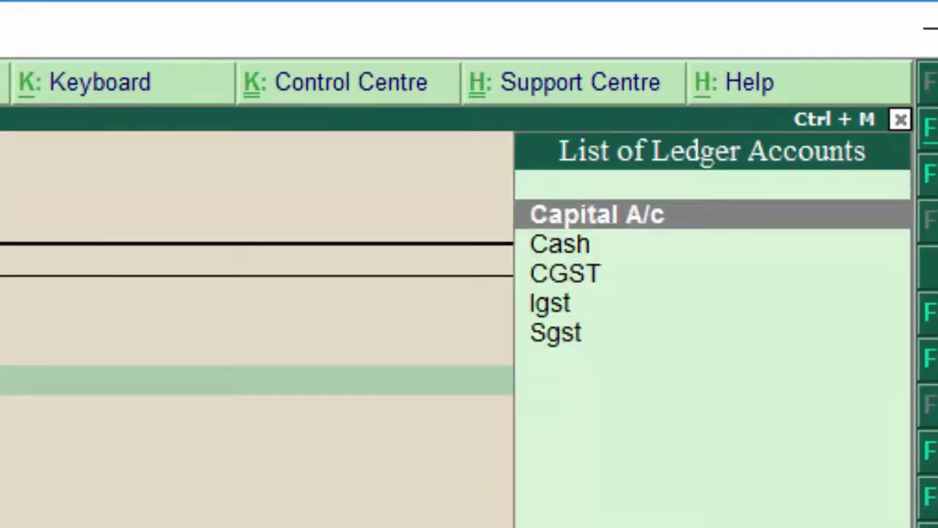
key(Down)
key(Return)
key(Return)
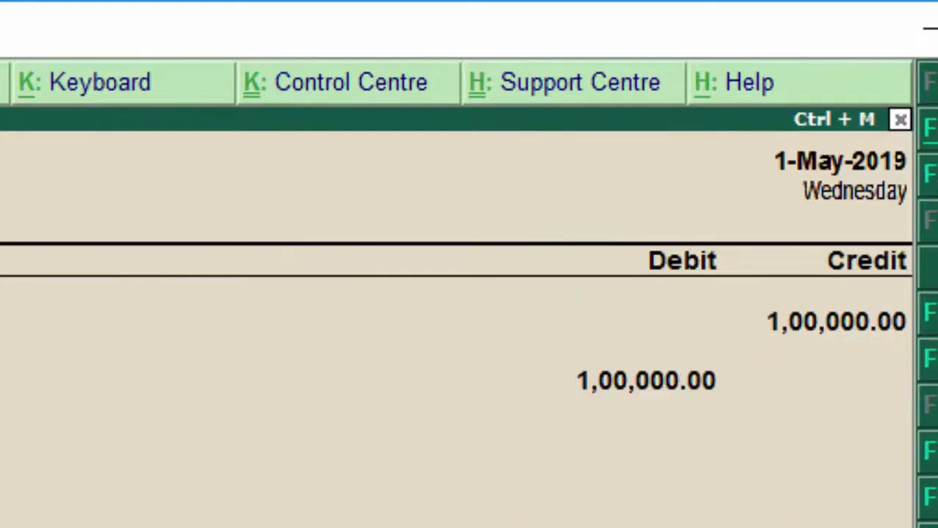
Leave receipt entry and start a blank Purchase voucher dated 1-May-2019 with F9.
click(256, 321)
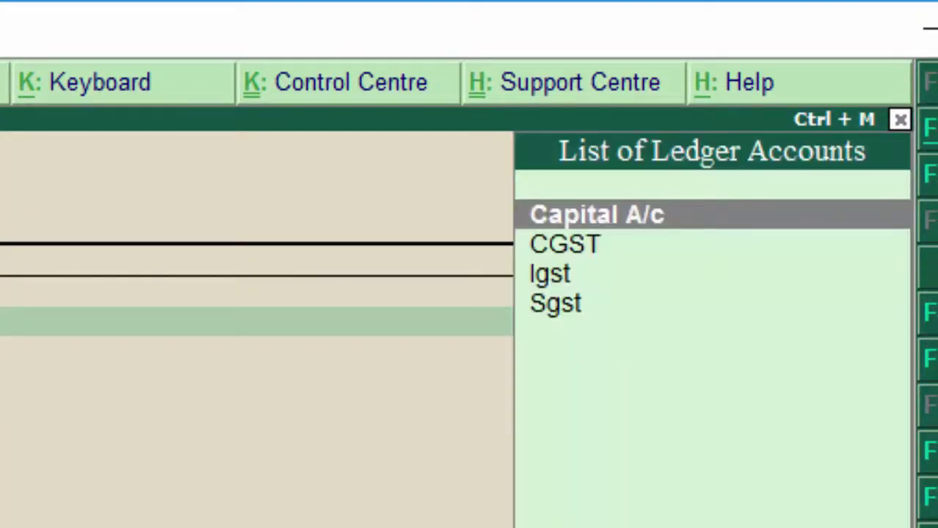
key(Escape)
key(Escape)
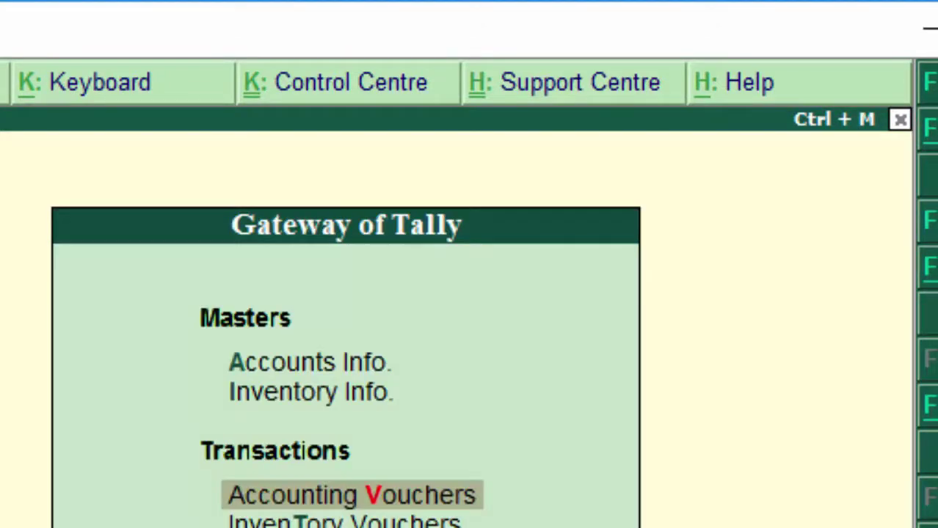
key(Return)
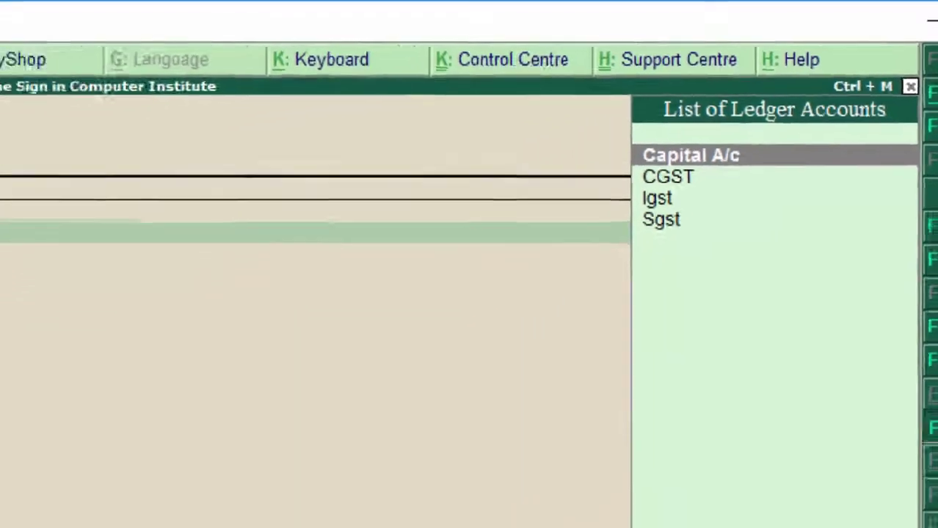
key(F9)
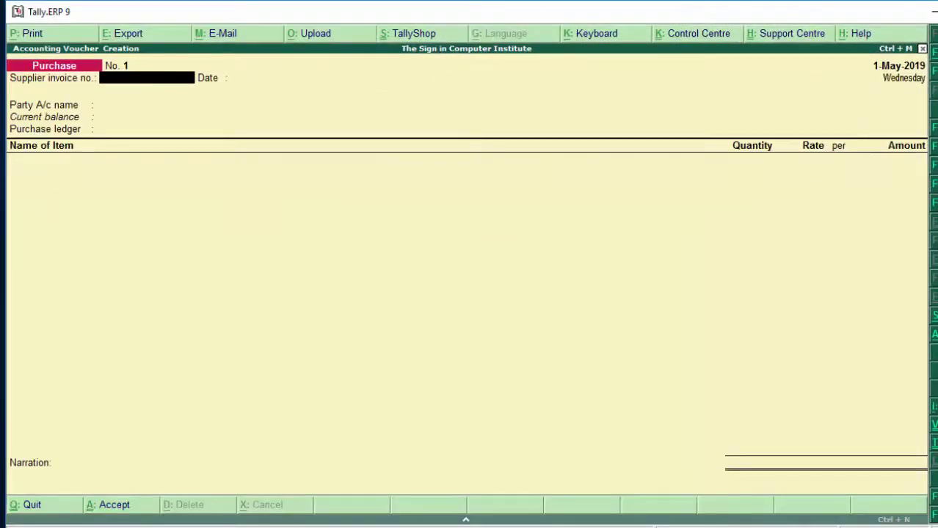
Enter supplier invoice number 345 and keep the voucher date.
text(345)
key(Return)
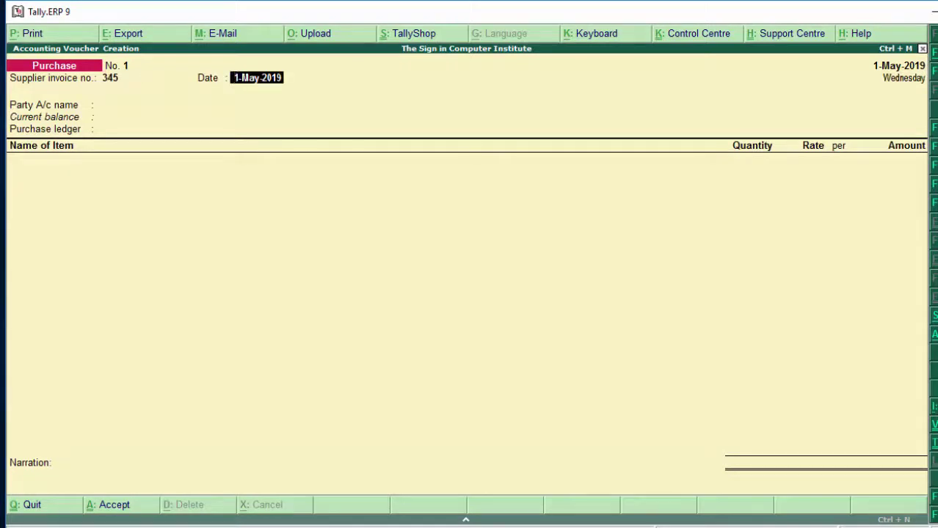
key(Return)
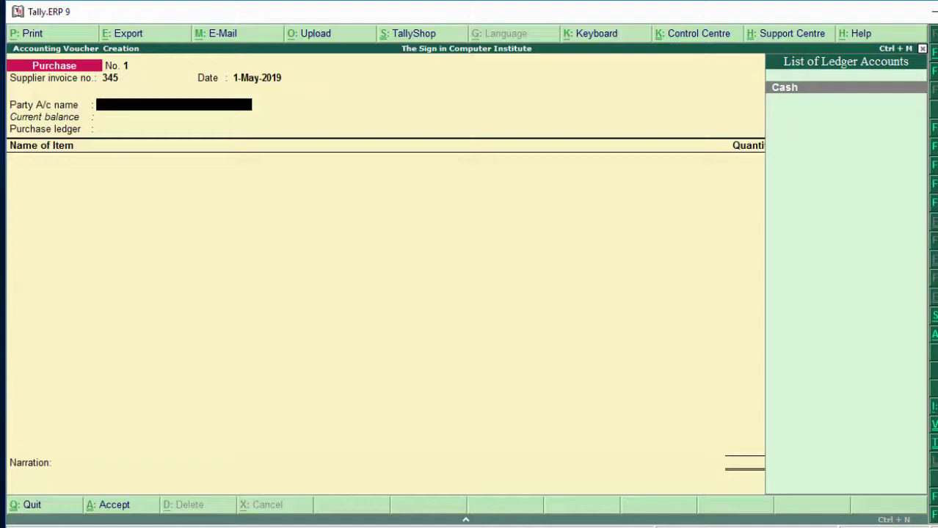
Create a party ledger with the supplier's name under Sundry Creditors, keeping bill-by-bill balances.
key(alt+c)
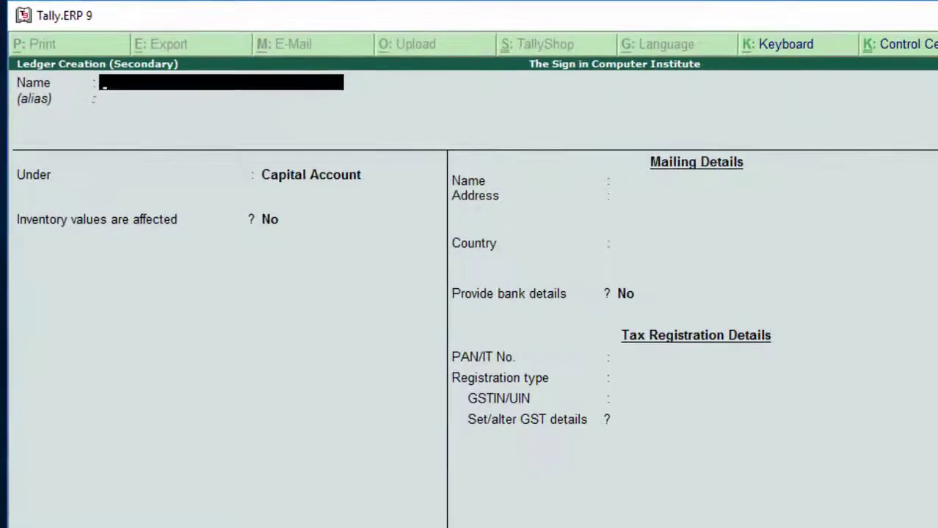
text(A)
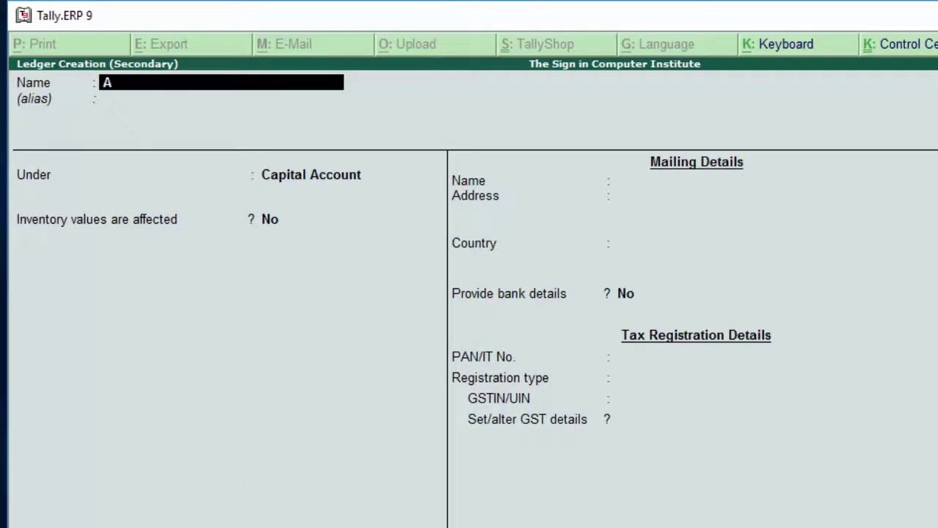
text(jay)
text( Cre)
text(dito)
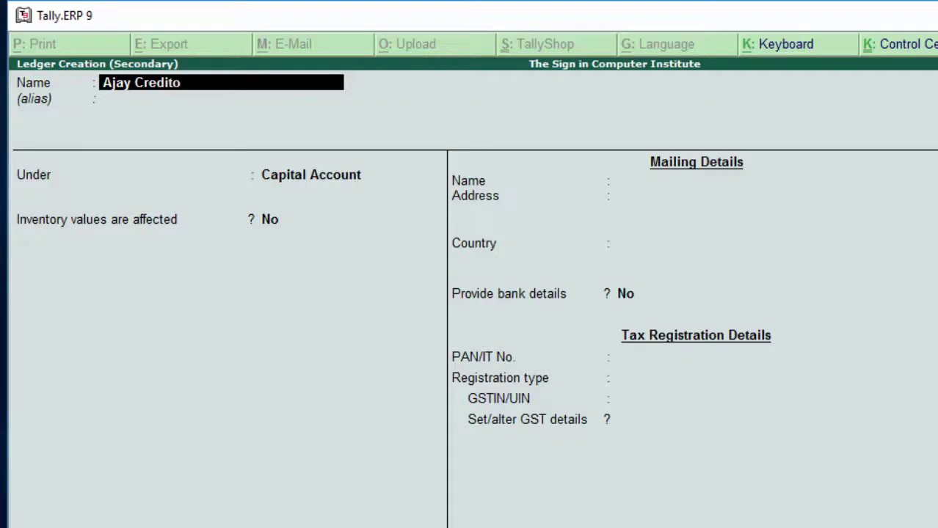
text(r)
key(Return)
key(Return)
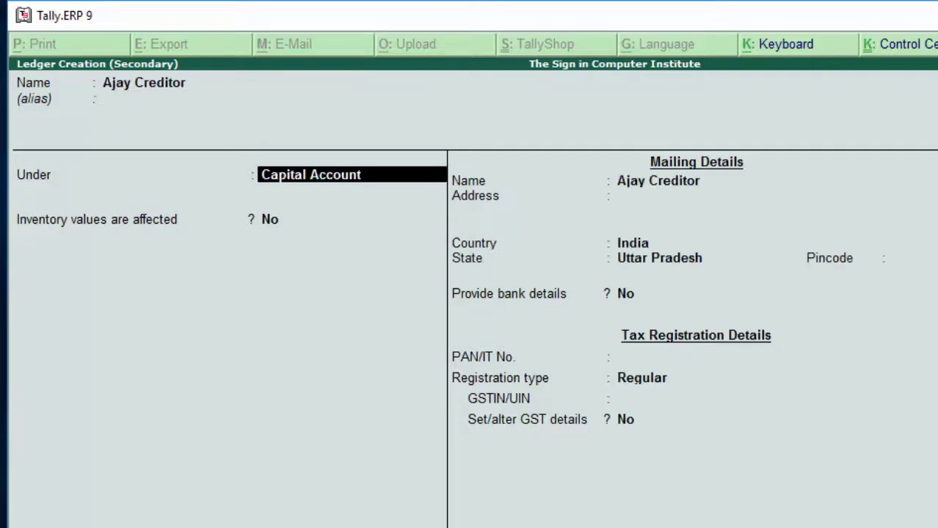
text(S)
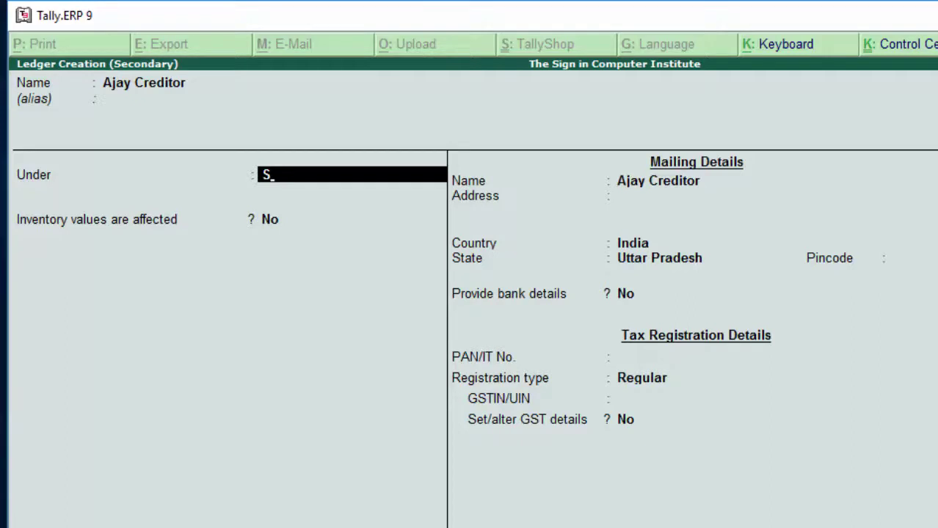
key(Return)
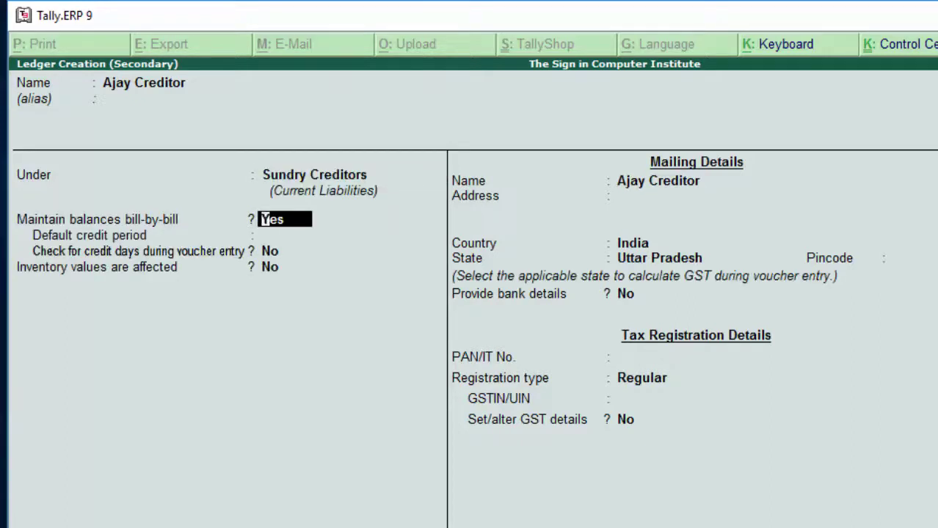
key(Return)
key(Return)
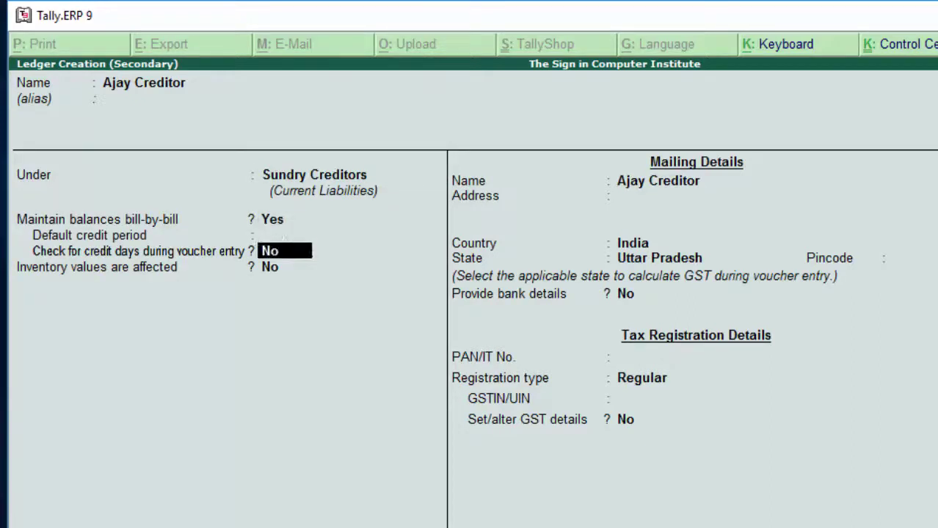
key(Return)
key(Return)
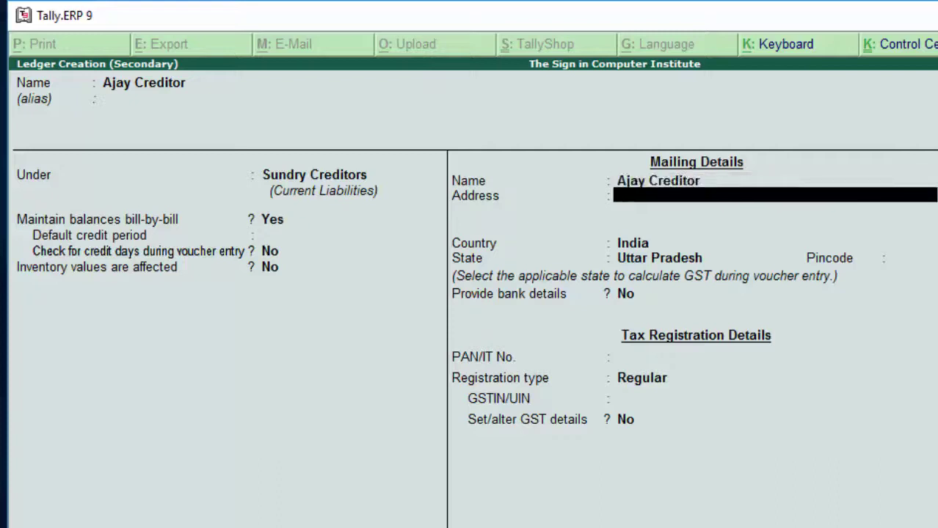
Fill in the supplier ledger's mailing address and step through the remaining fields.
text(New c)
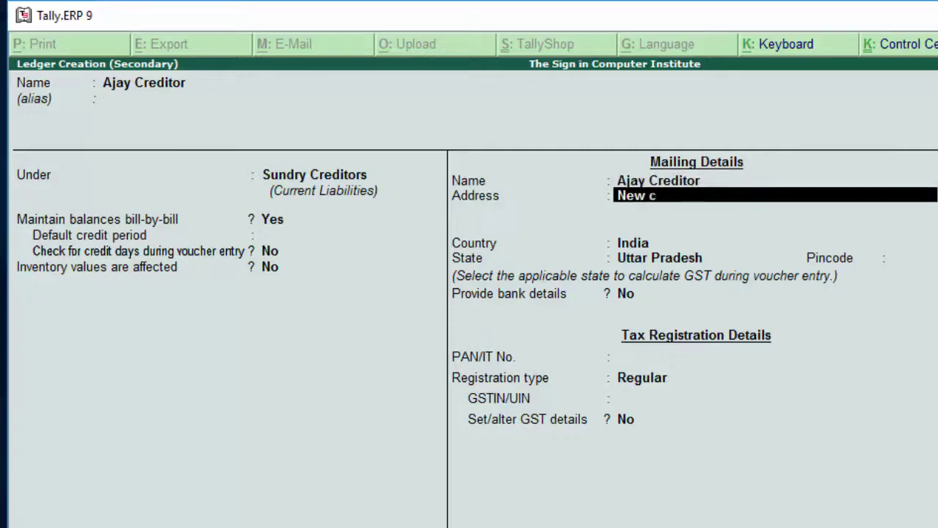
text(olony d)
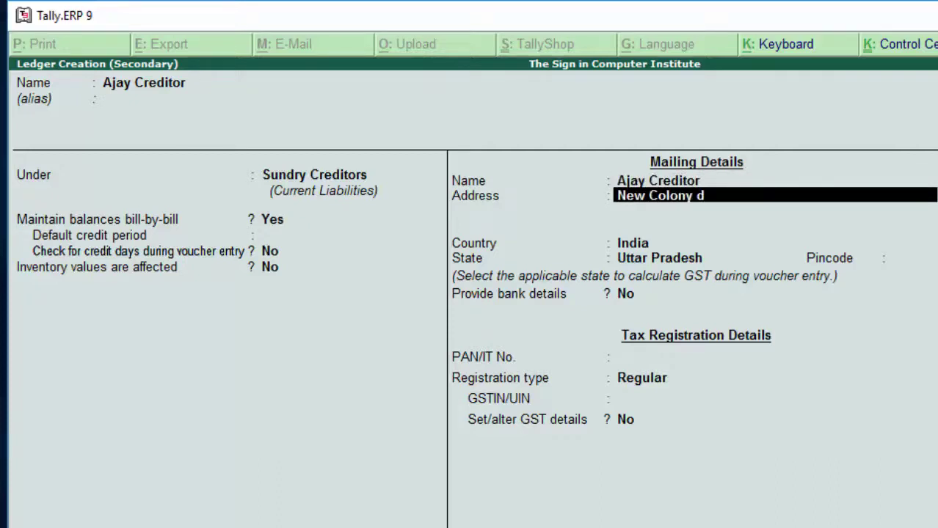
key(BackSpace)
text(Deoria)
key(Return)
key(Return)
key(Return)
key(Return)
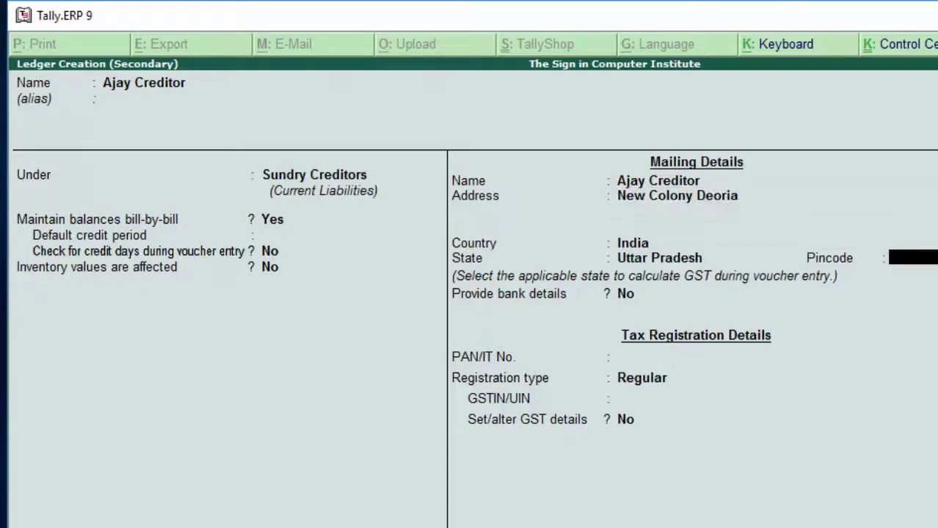
key(Return)
key(Return)
key(Return)
key(Return)
key(Return)
key(Return)
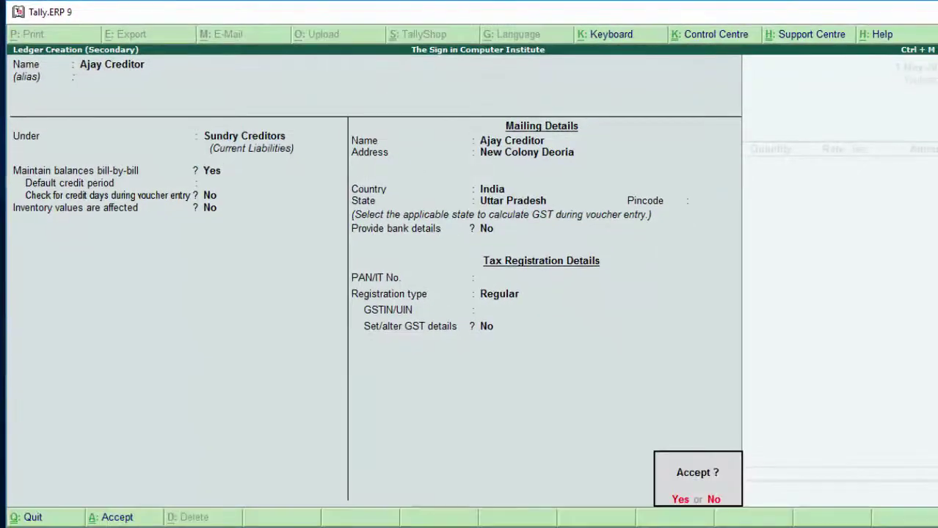
key(Return)
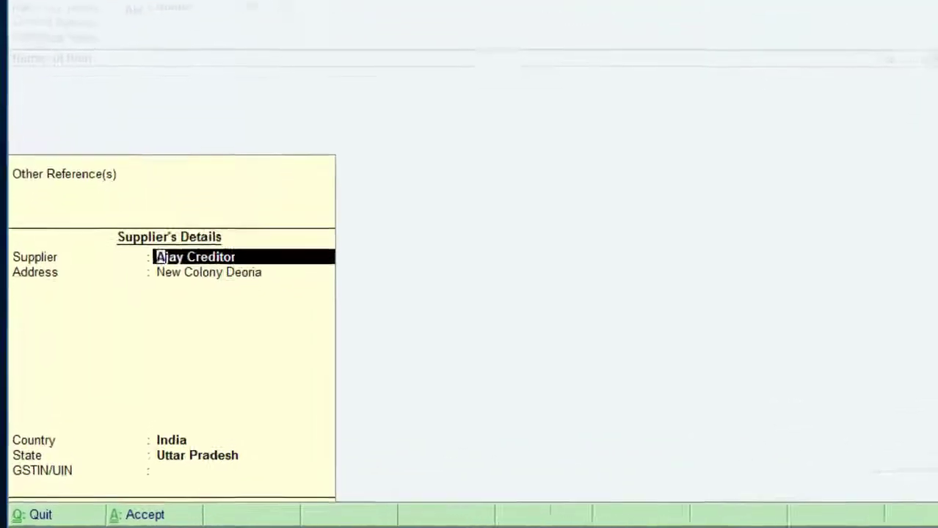
Accept the supplier's party details and start a new ledger named Purchase A/c.
key(Return)
key(Return)
key(Return)
key(Return)
key(Return)
key(Return)
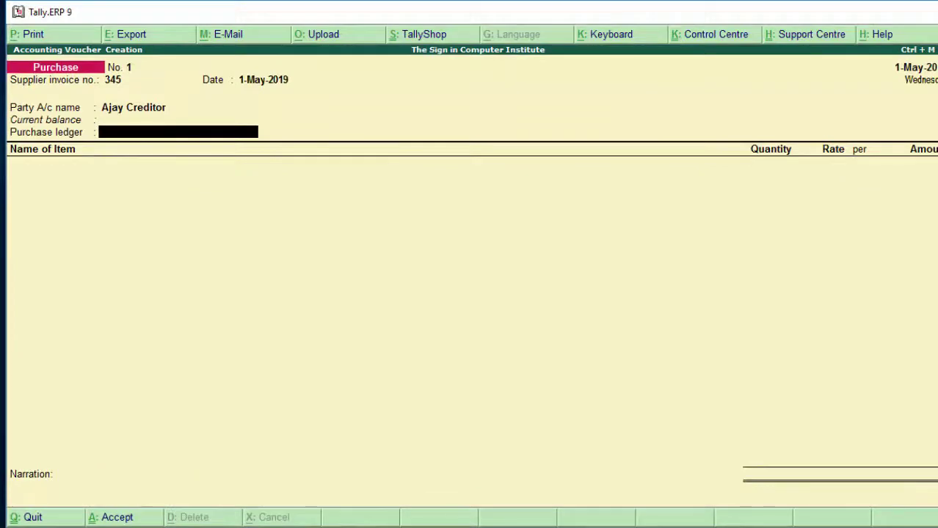
key(alt+c)
text(Purc)
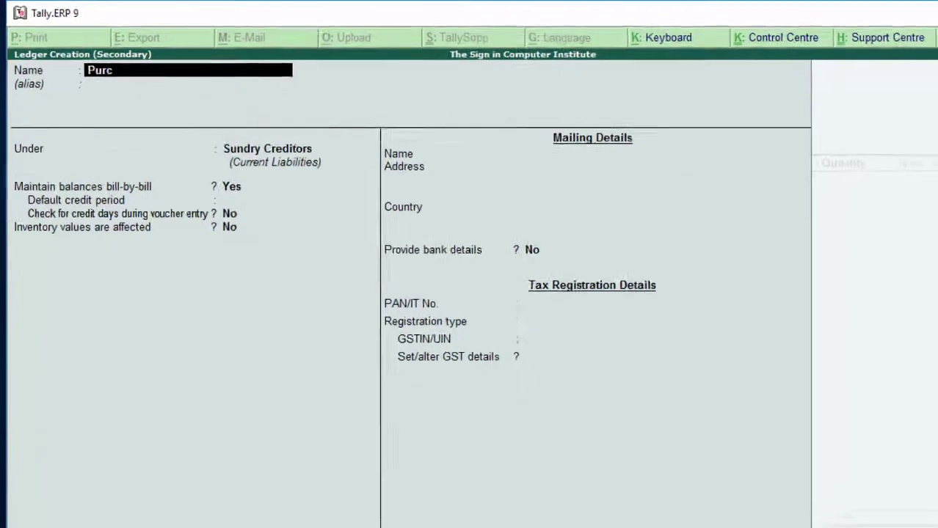
text(hase)
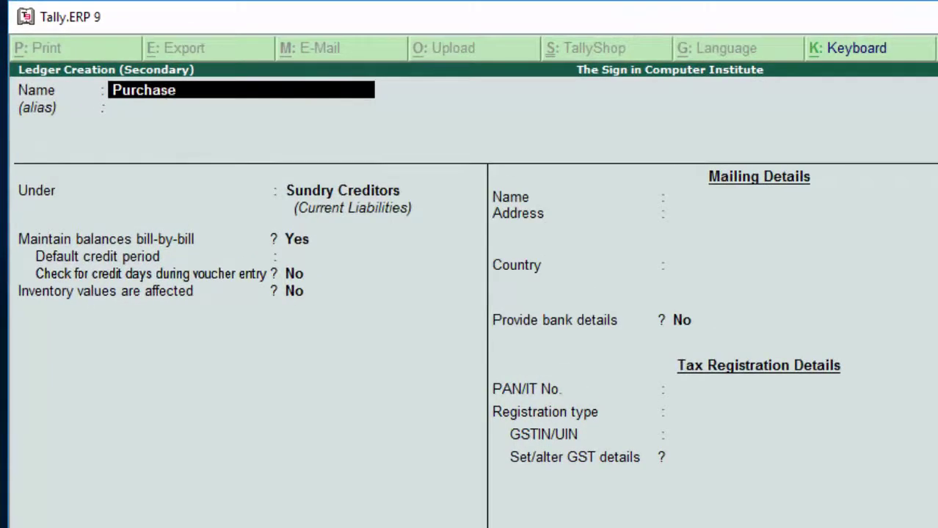
text( A/c)
key(Return)
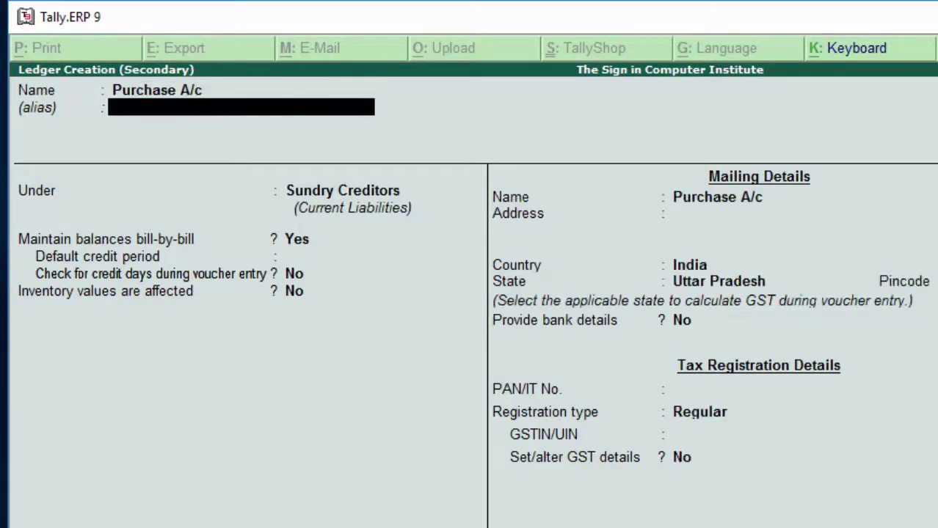
key(Return)
Place Purchase A/c under Purchase Accounts with Goods supply and save it.
text(P)
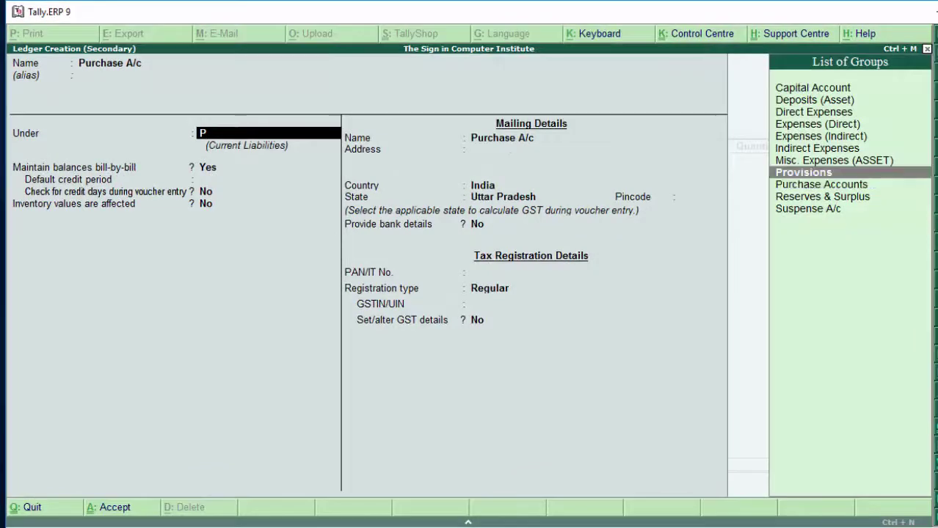
key(Down)
key(Return)
key(Return)
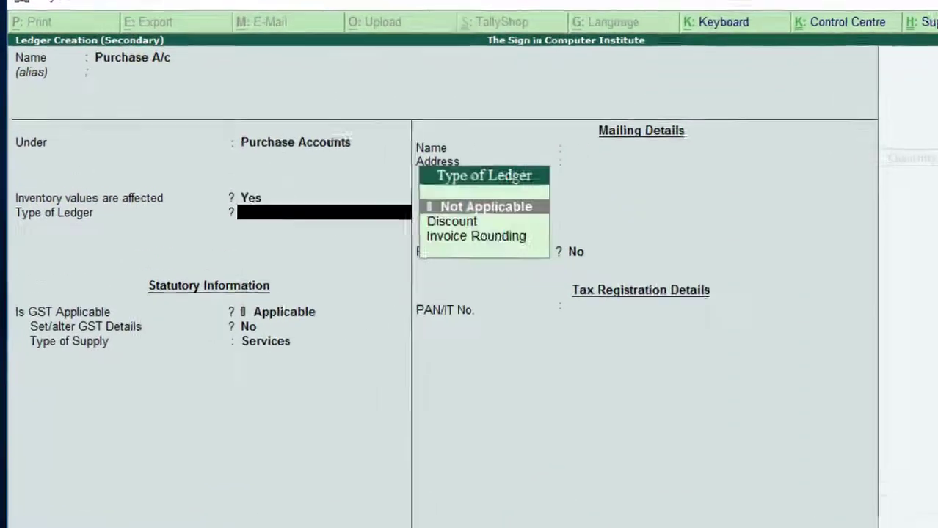
key(Return)
key(Return)
key(Return)
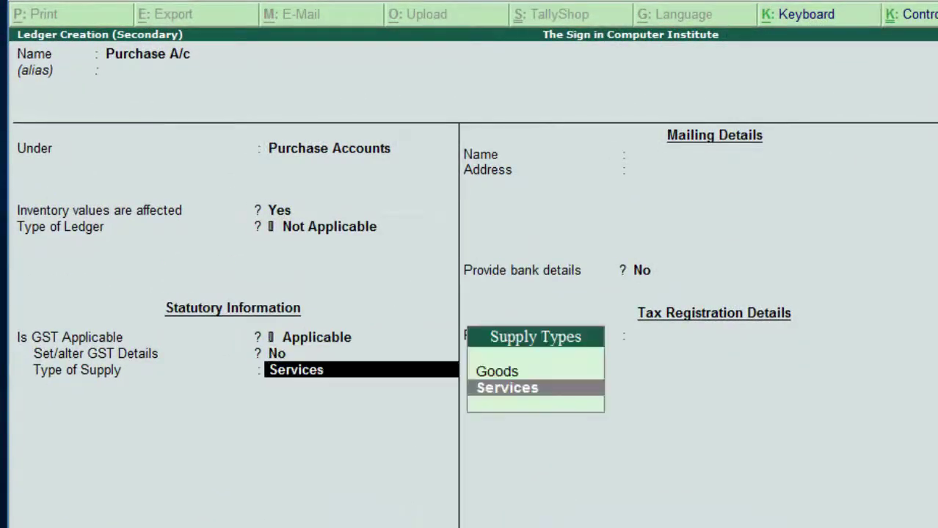
key(Up)
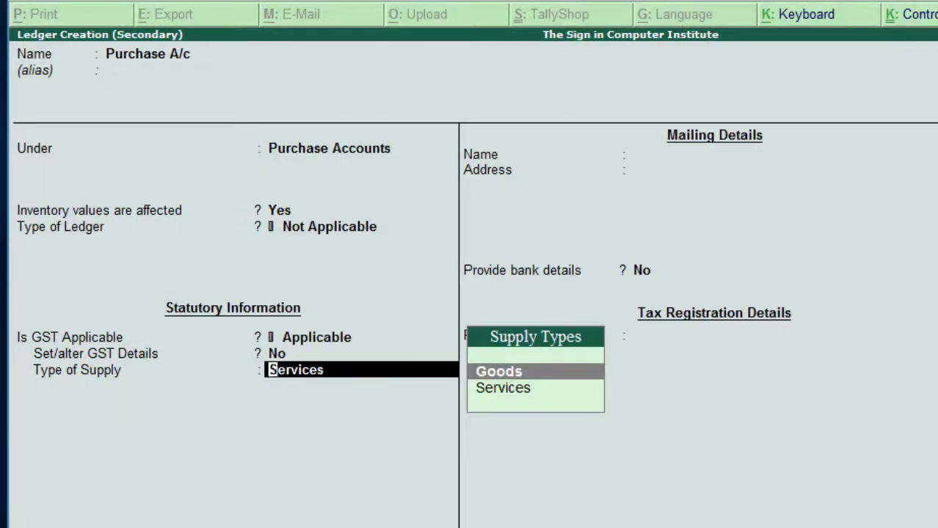
key(Return)
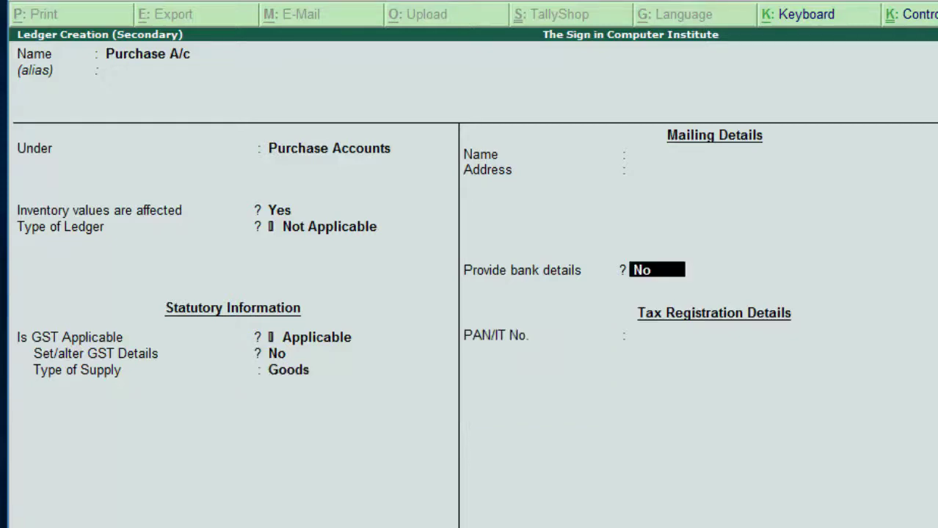
key(ctrl+a)
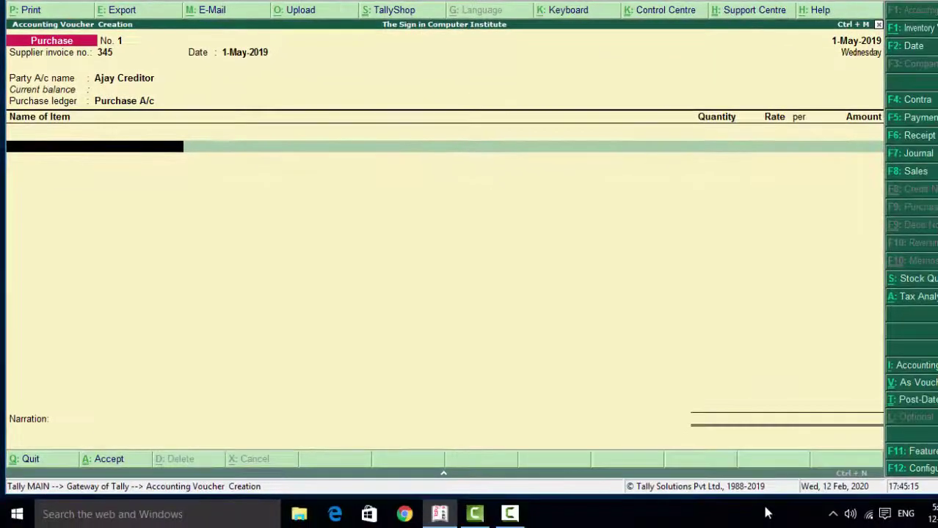
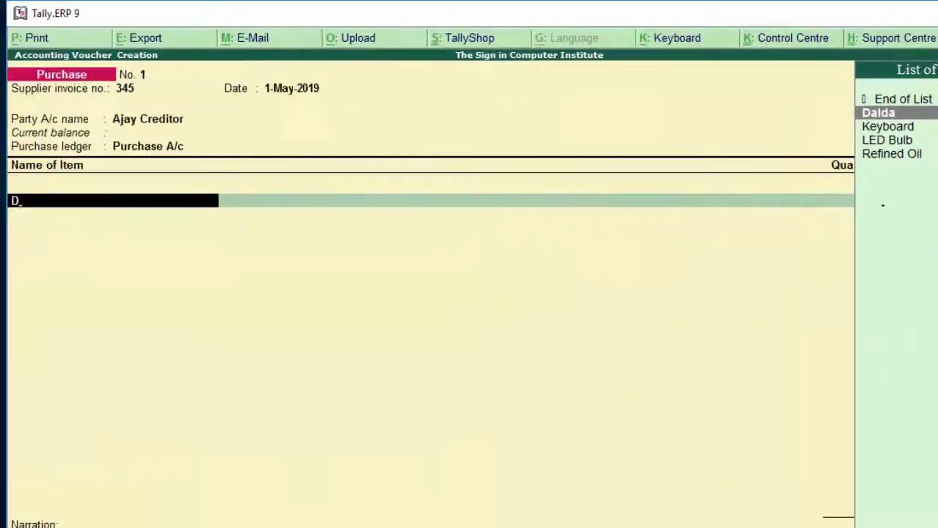
Enter Dalda as the first line: 6 kgs at 100, amounting to 600.00.
key(Return)
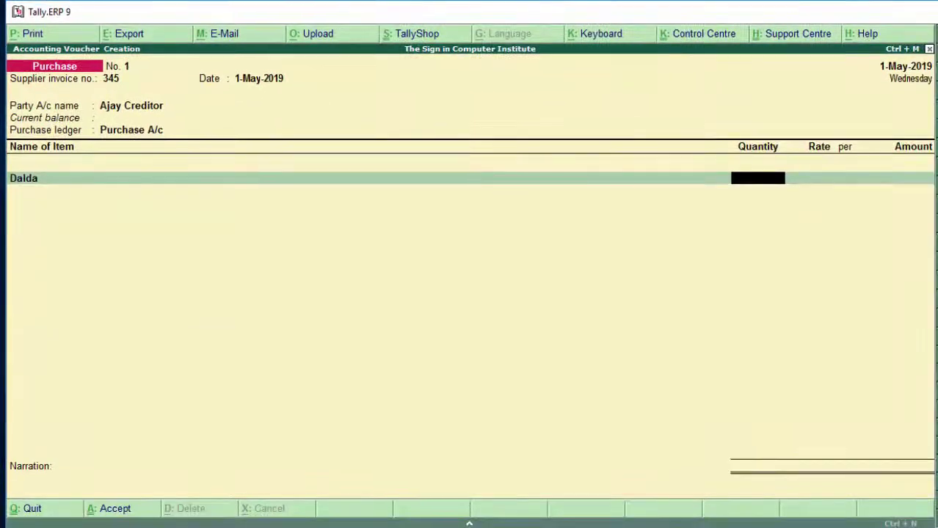
text(6)
key(Return)
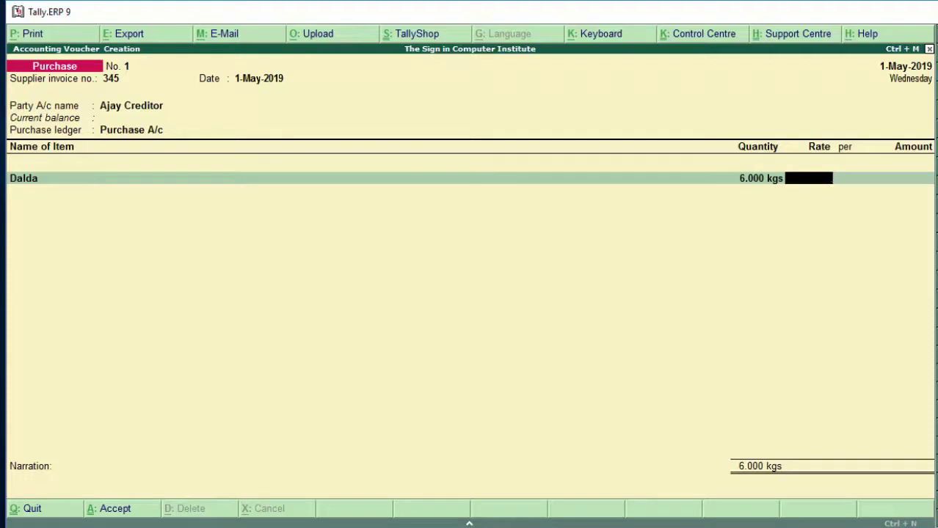
text(100)
key(Return)
key(Return)
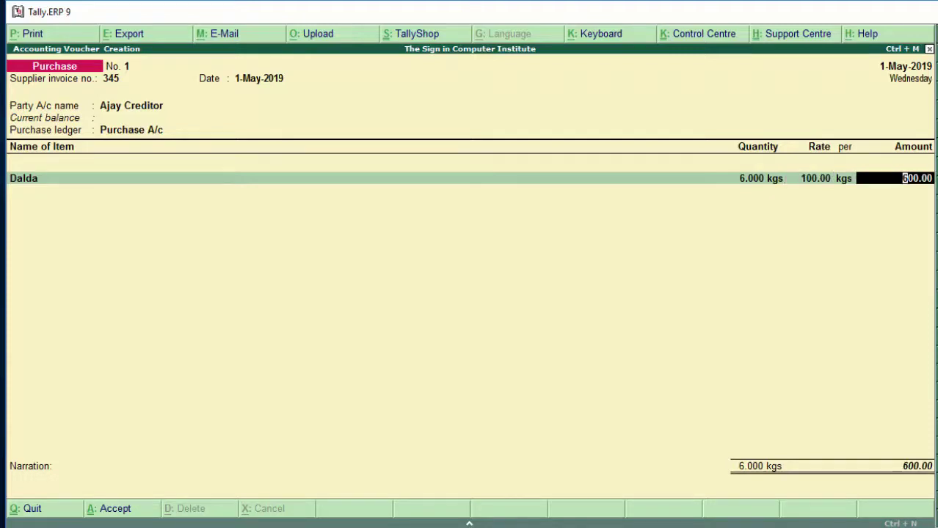
key(Return)
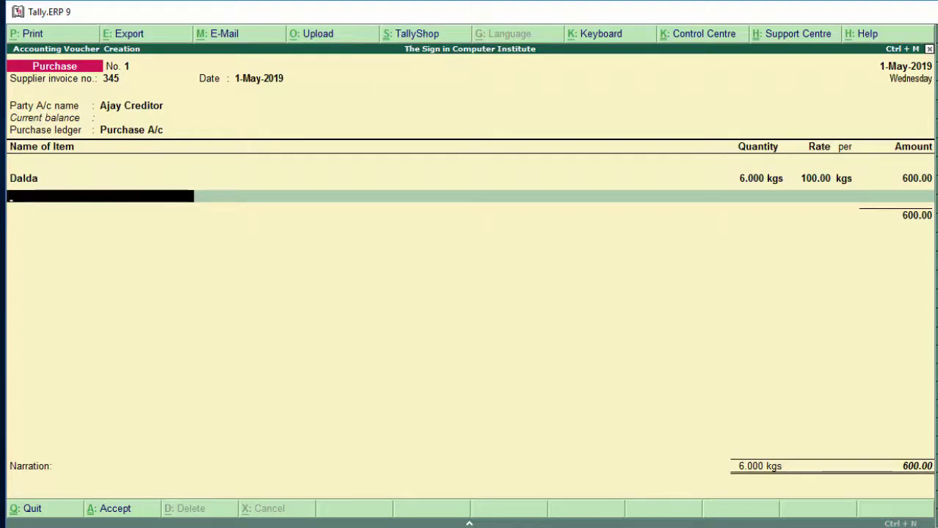
Add Refined Oil: 120 ltr at 100, amounting to 12,000.00.
text(R)
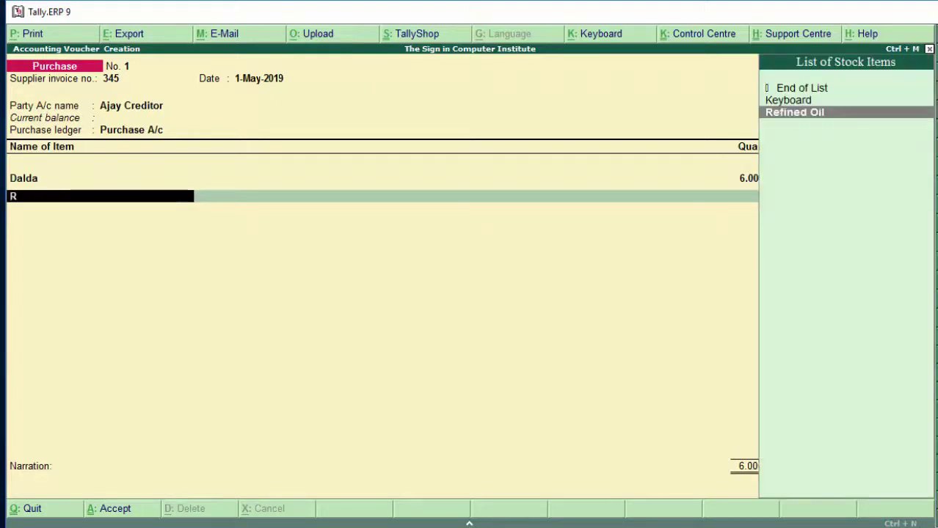
key(Return)
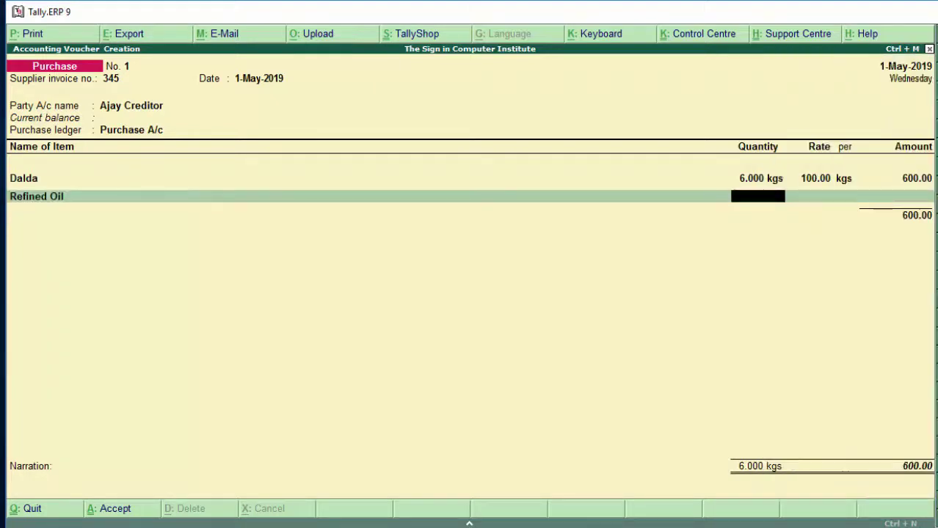
text(120)
key(Return)
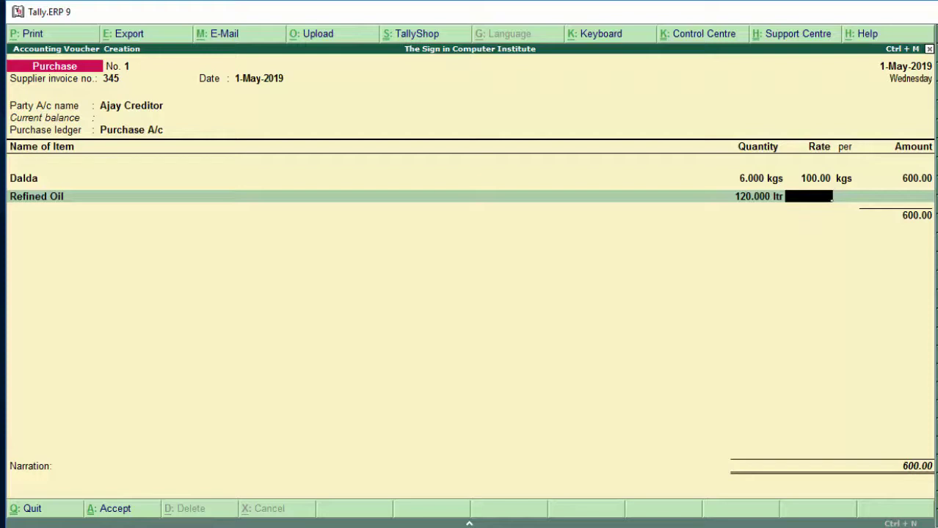
text(100)
key(Return)
key(Return)
key(Return)
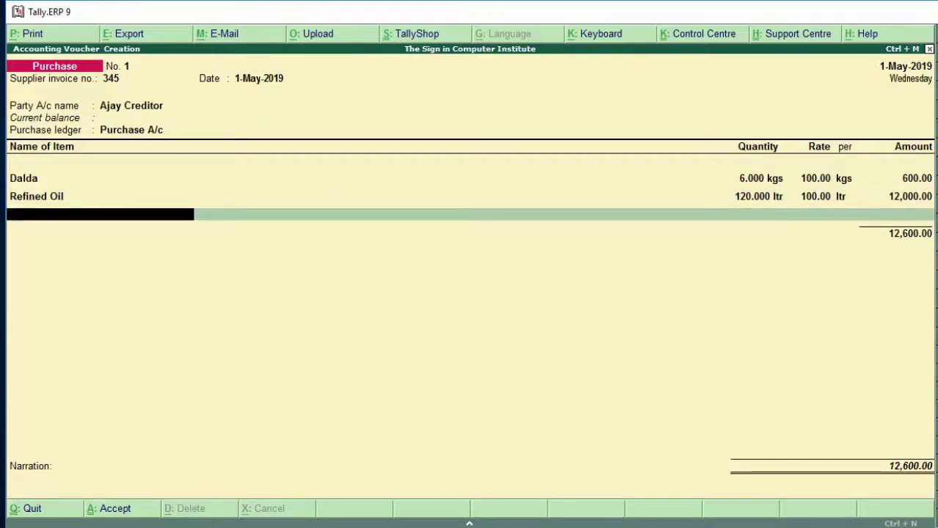
Add Soyabean Oil: 200 ltr at 120.00, amounting to 24,000.00.
text(S)
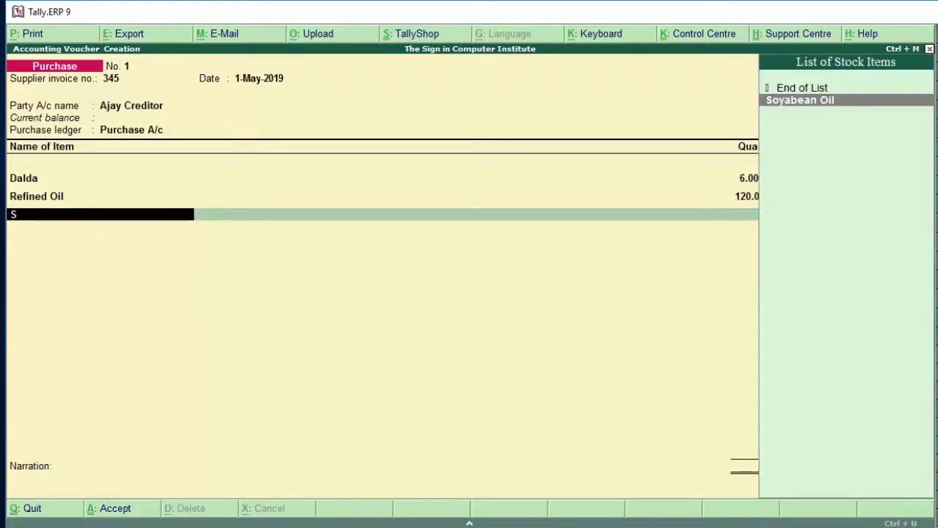
key(Return)
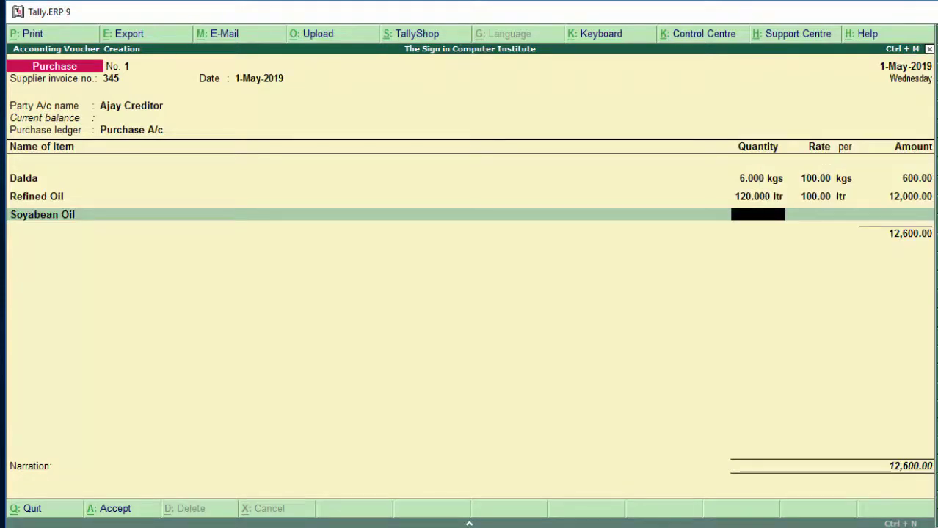
text(200)
key(Return)
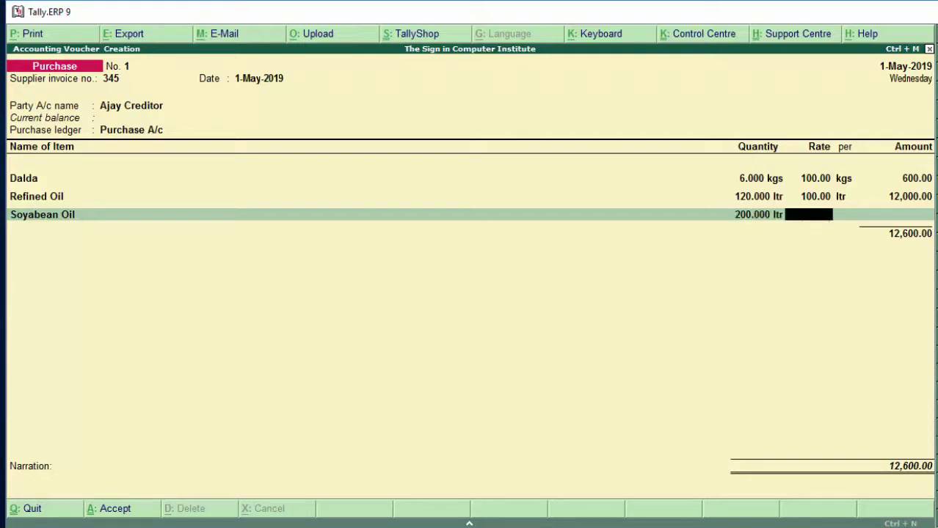
text(120)
key(Return)
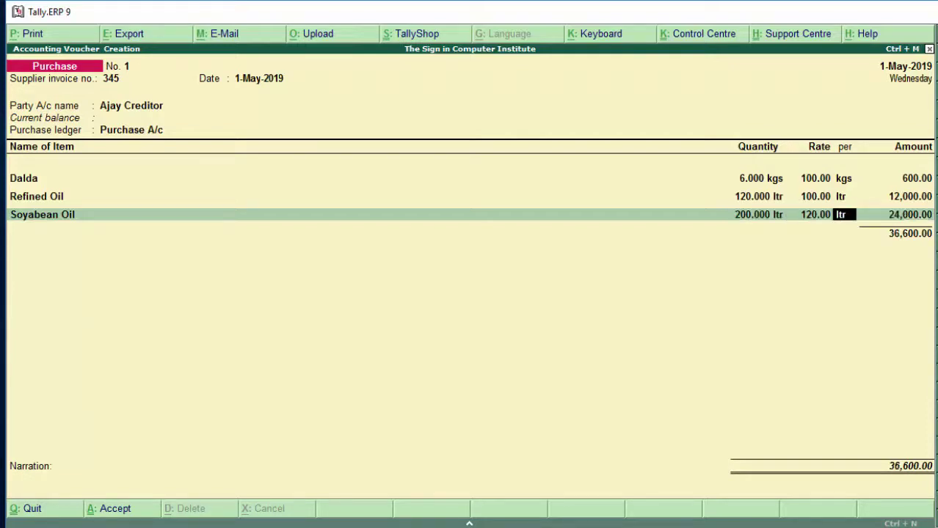
key(Return)
key(Return)
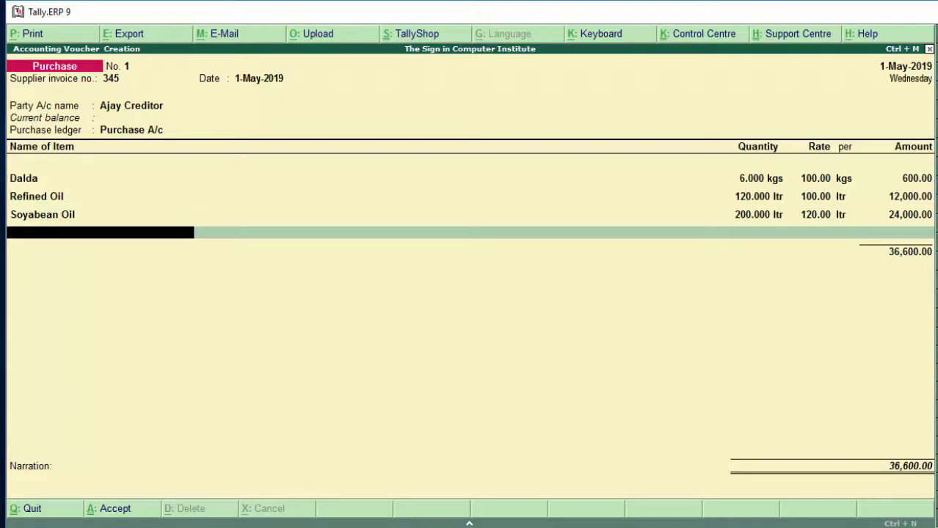
key(Return)
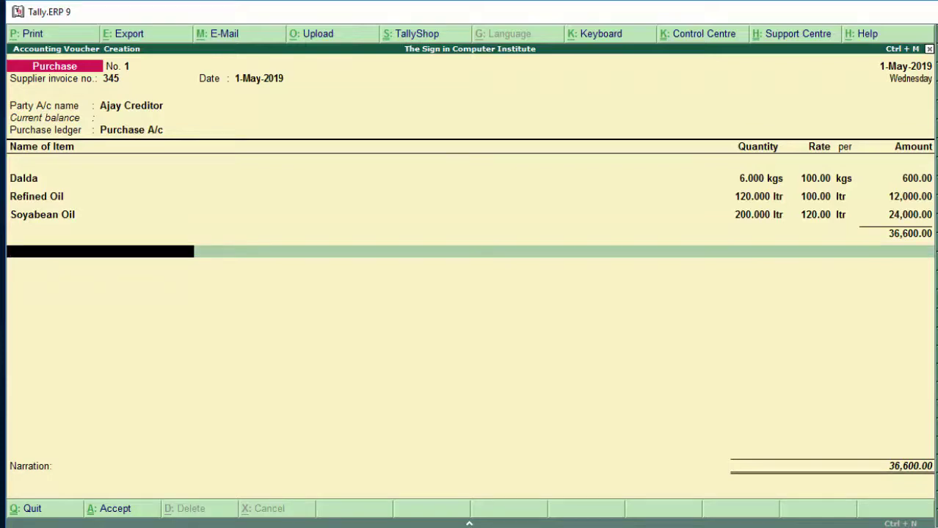
Add the CGST and Sgst ledgers, accepting 3,294.00 for each.
text(C)
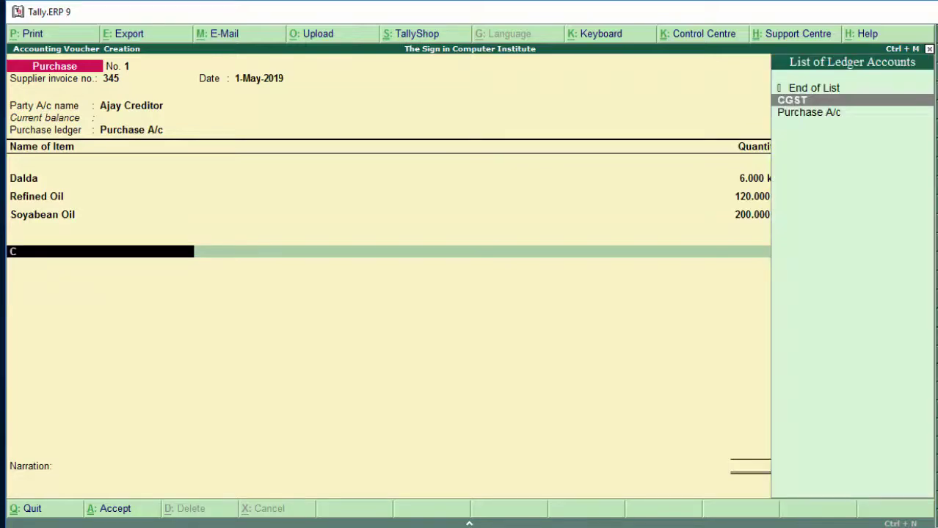
key(Return)
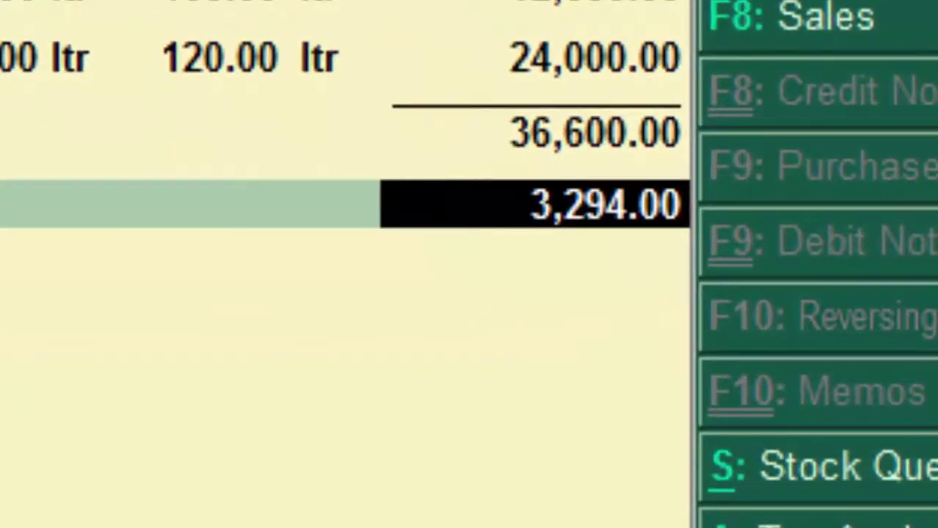
key(Return)
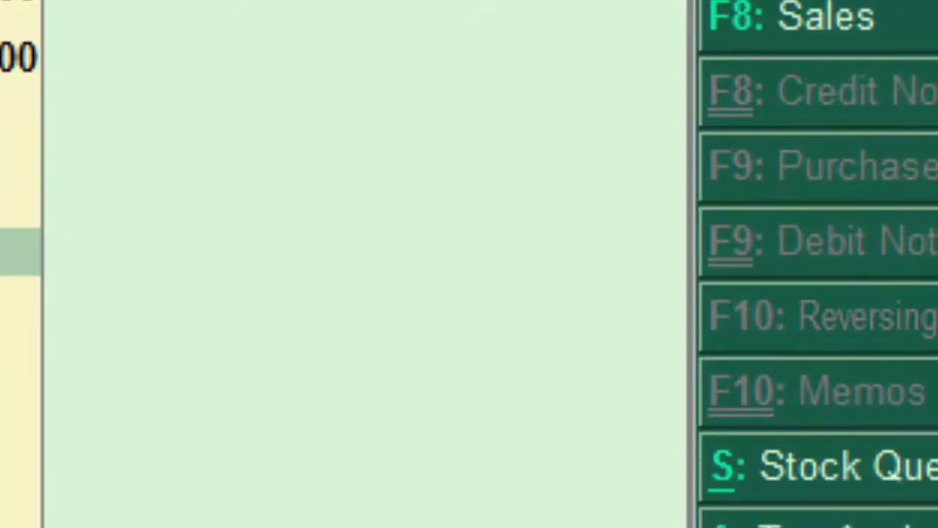
key(BackSpace)
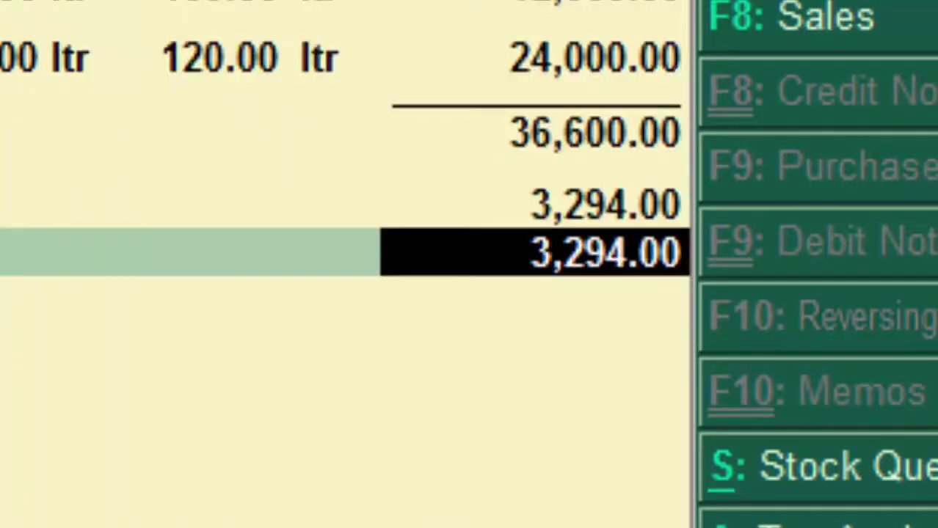
key(Return)
key(Return)
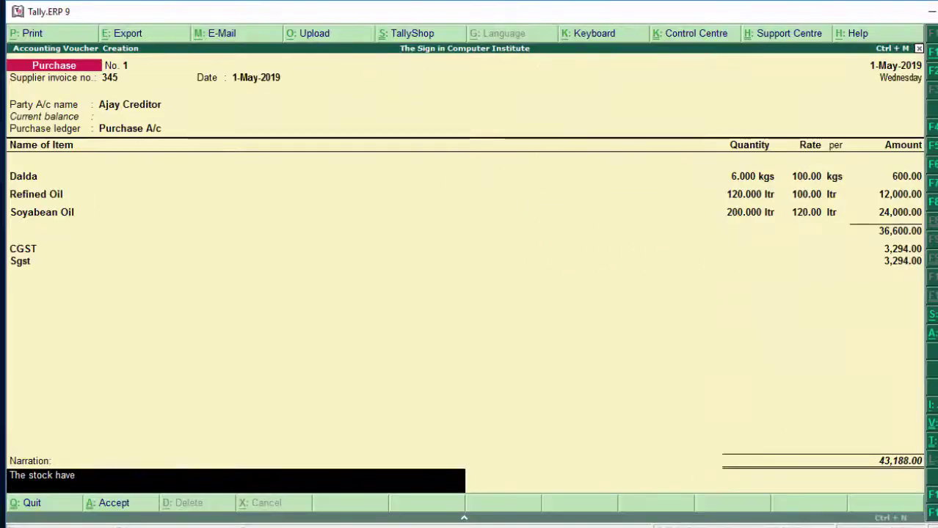
Enter the 'been purchased' narration and save voucher No. 1 at 43,188.00.
text(The stock haveb)
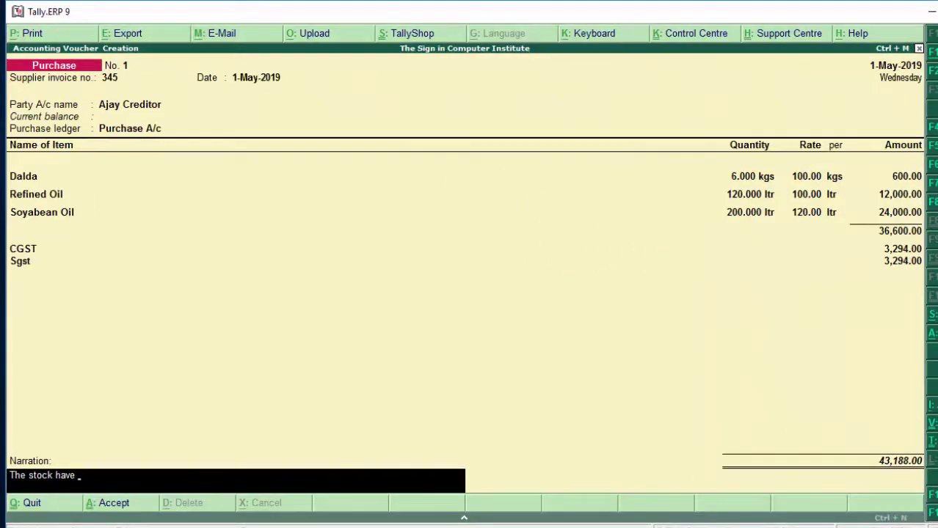
text(een )
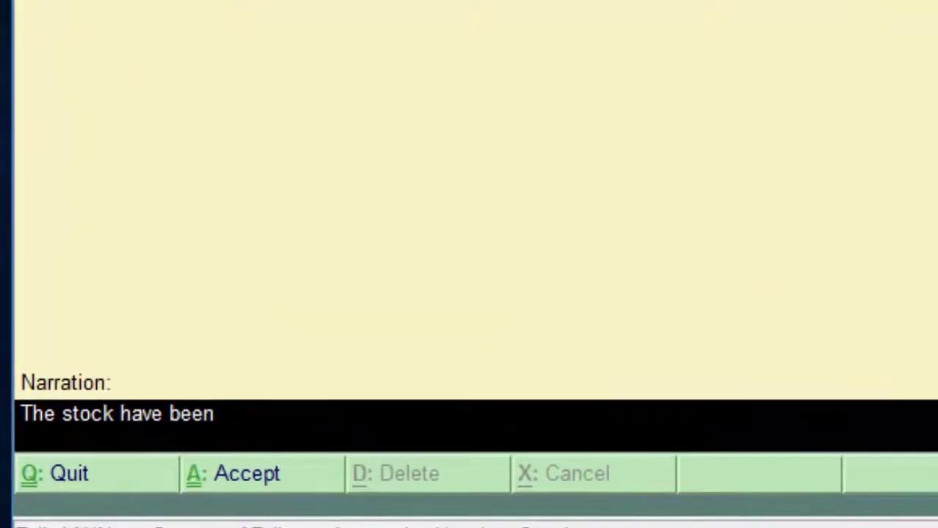
text(purch)
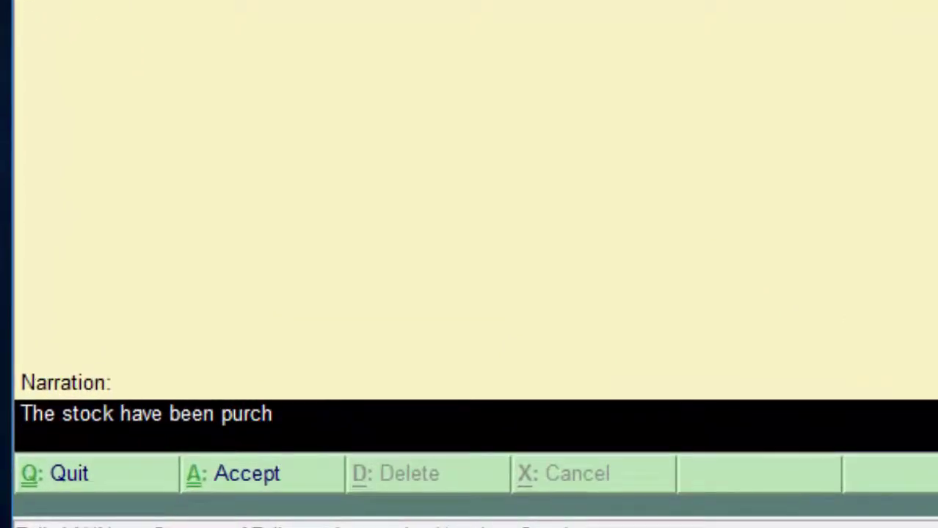
text(ased)
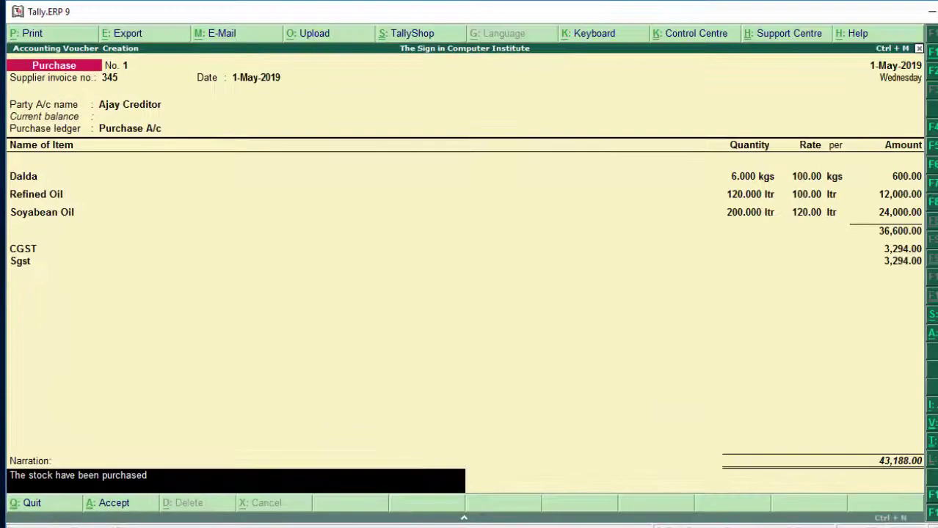
key(Return)
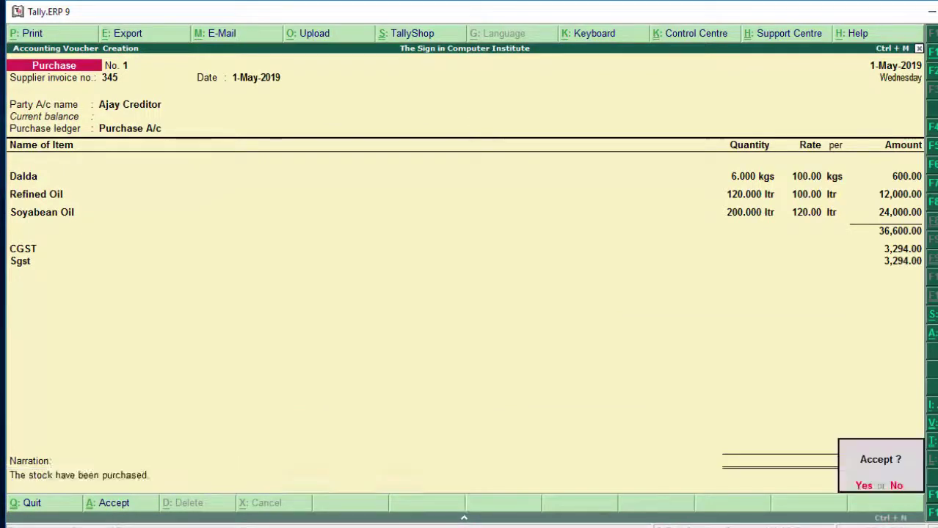
key(Return)
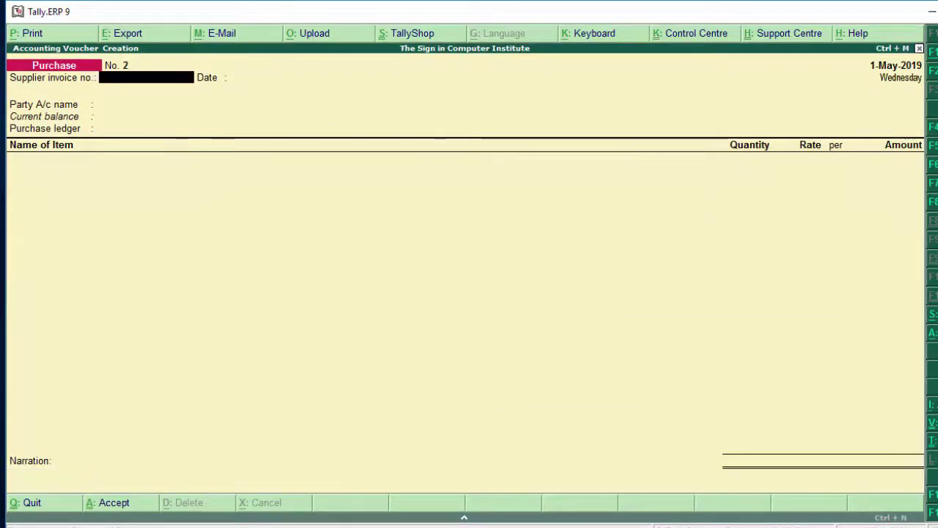
Restart voucher No. 2 with supplier invoice 567, date 1-May-2019 and party Ajay Creditor.
key(Escape)
key(Return)
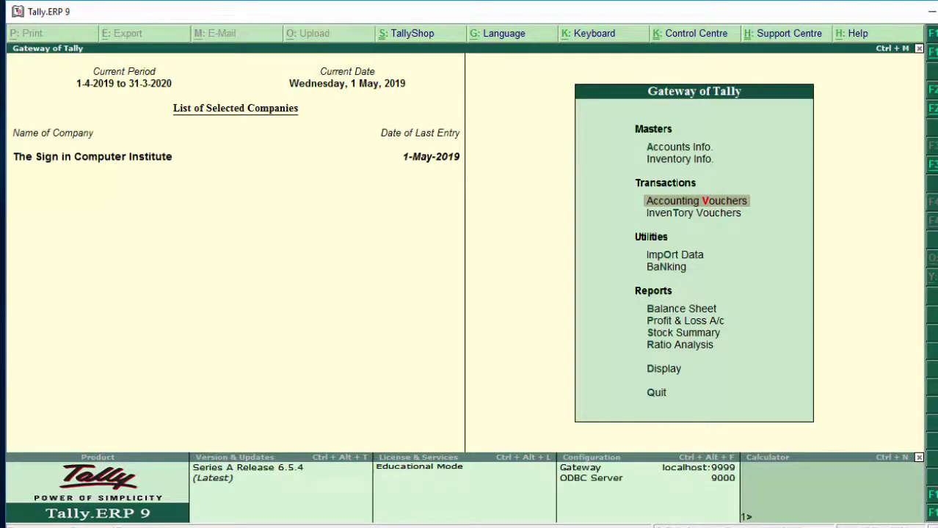
key(Return)
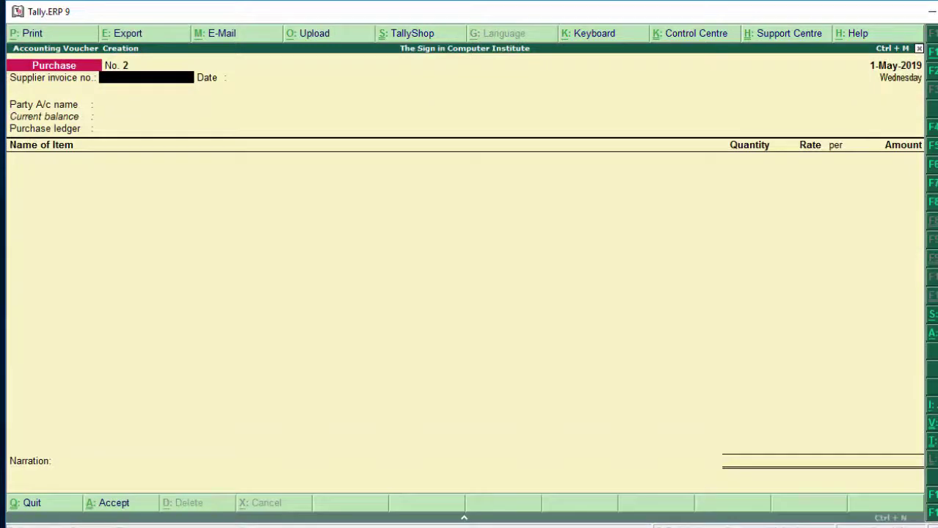
text(567)
key(Return)
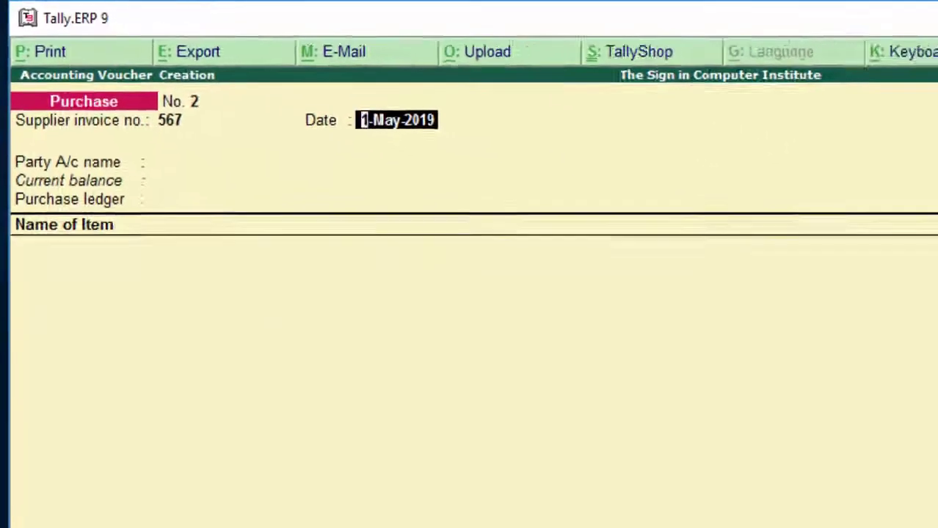
key(Return)
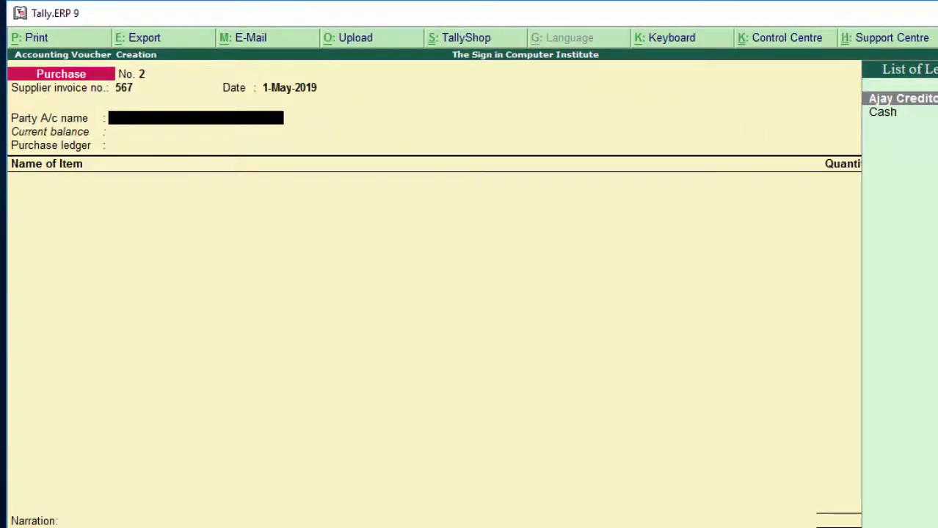
key(Return)
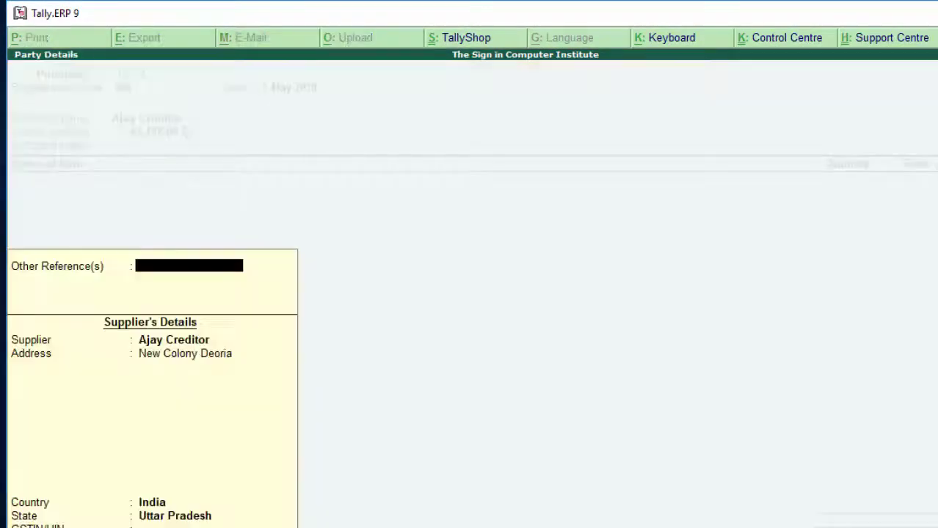
key(Return)
key(Return)
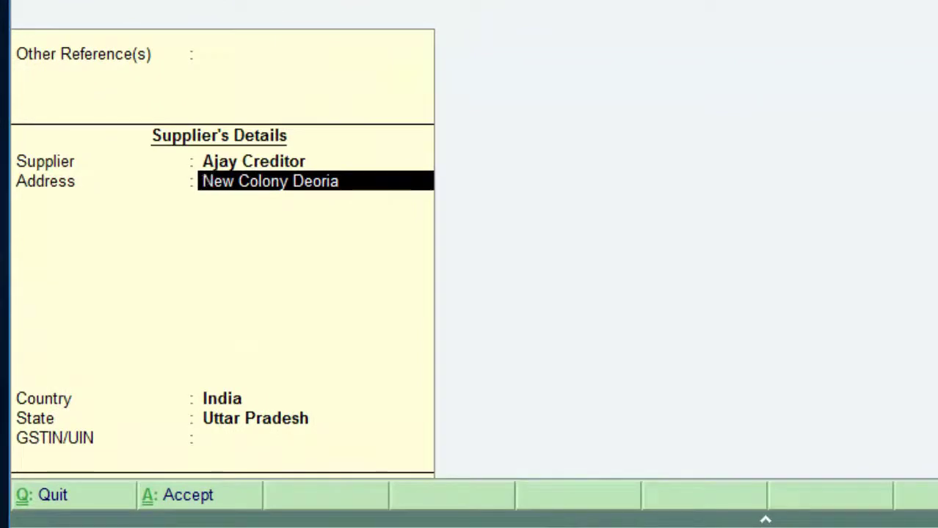
Fill supplier details with address Itarshi, state Madhya Pradesh and the supplier's GSTIN.
text(Itar)
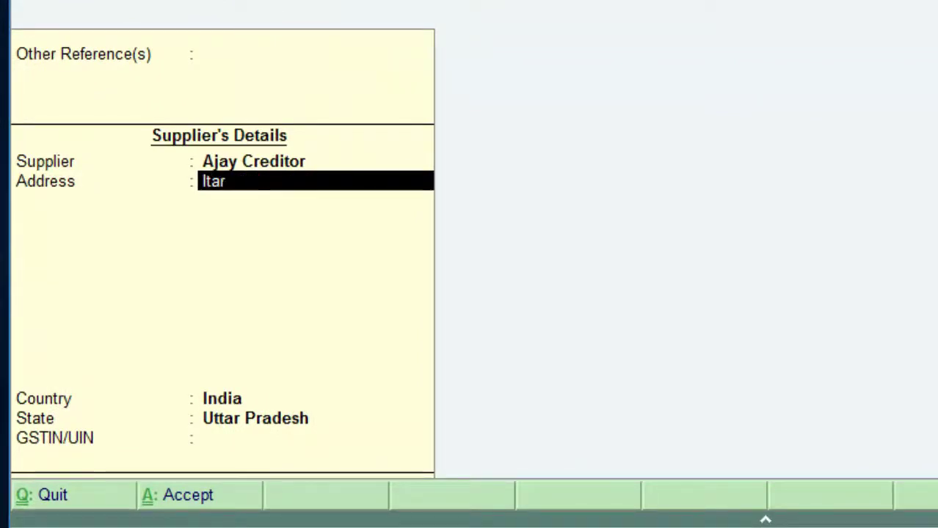
text(shi)
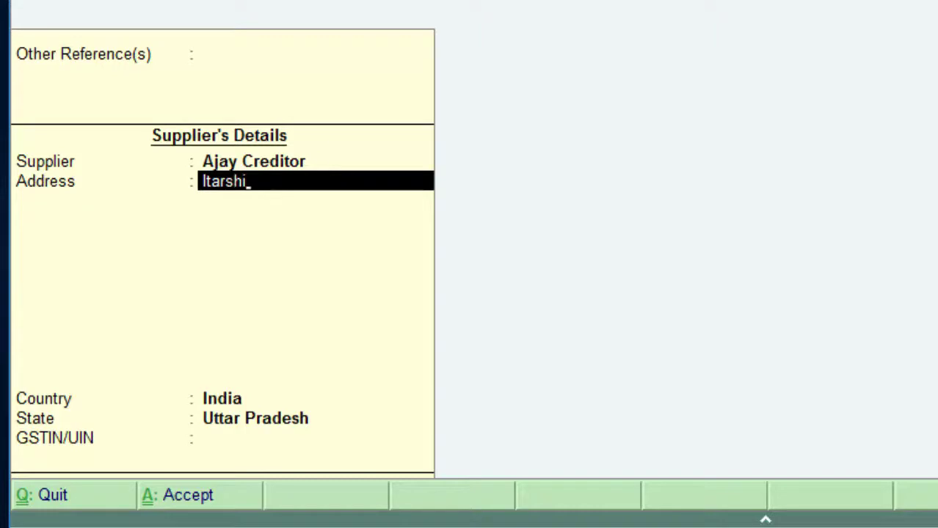
key(Return)
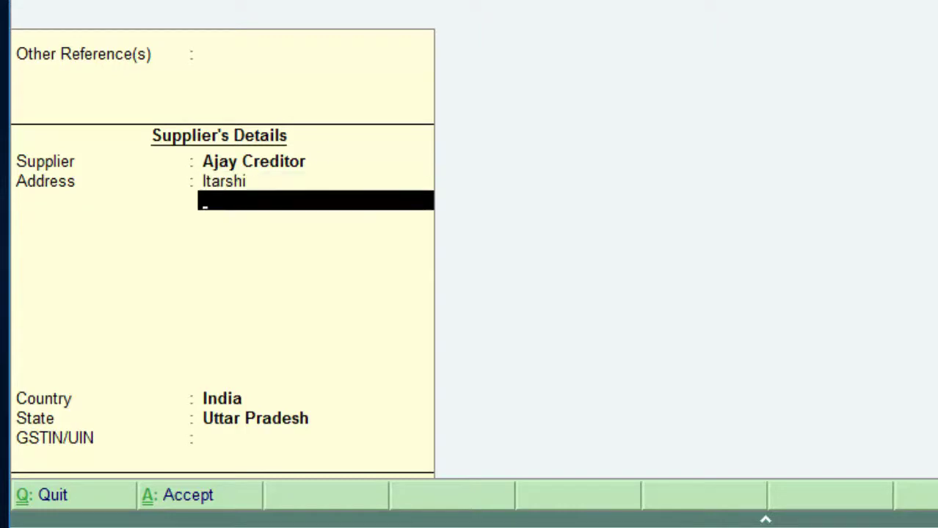
key(Return)
key(Return)
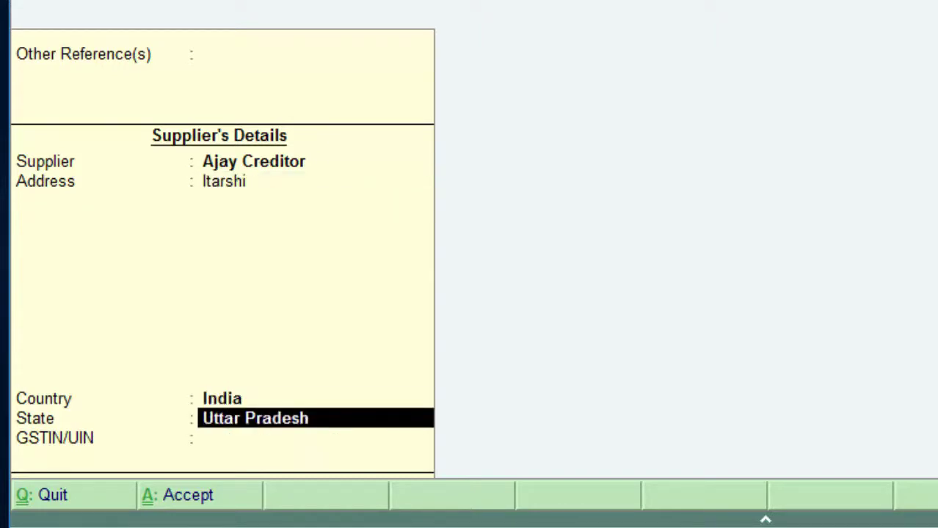
text(M)
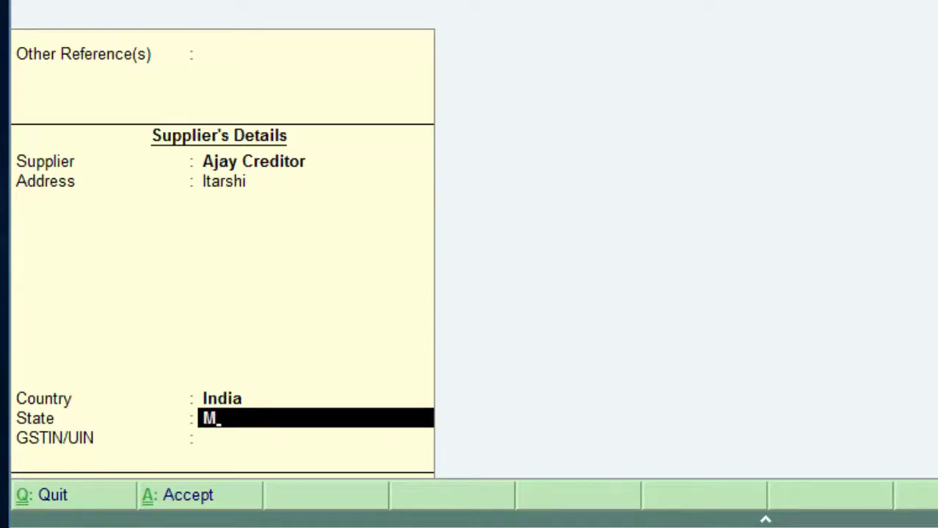
key(Return)
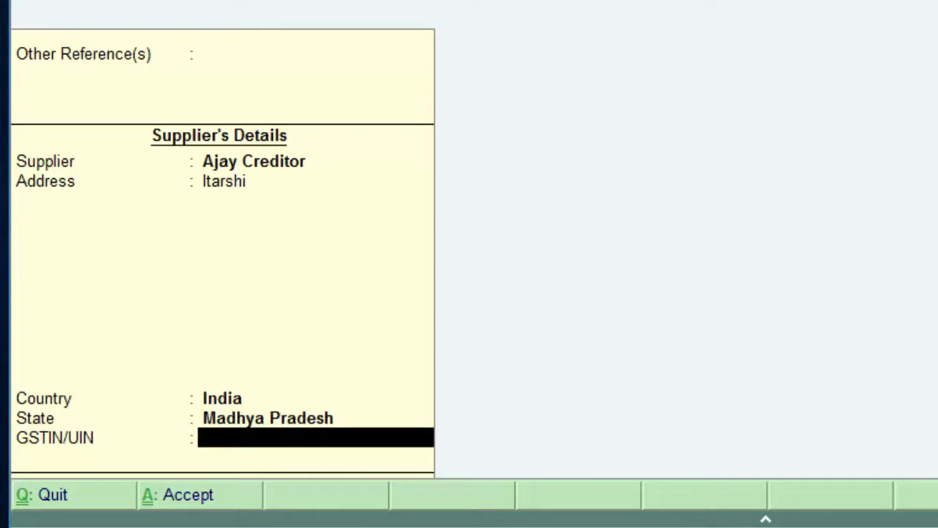
text(A)
text(ISPT)
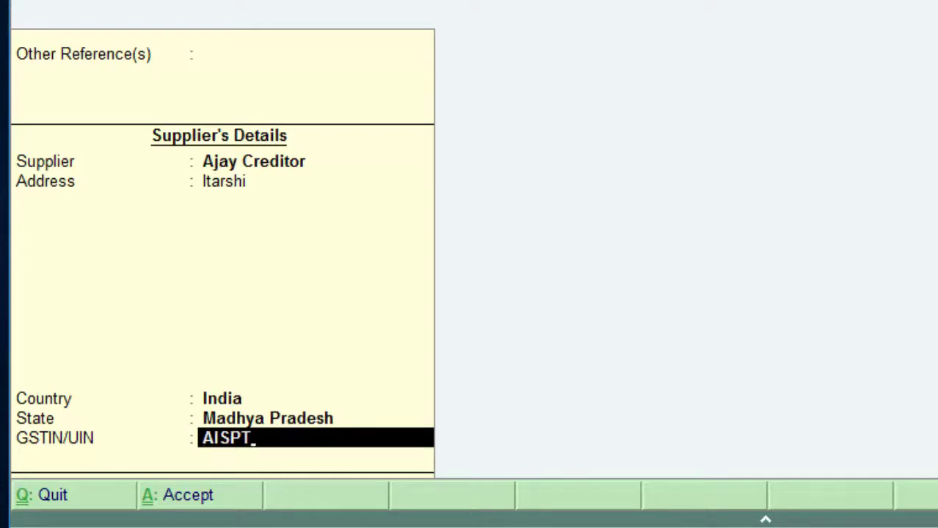
text(789)
key(Return)
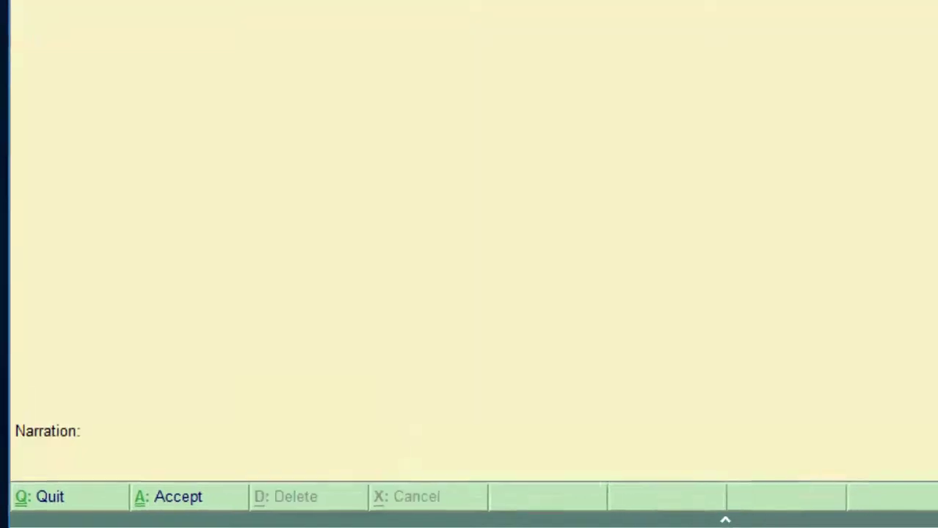
Add Keyboard as the first item: 60 itm at 150.00.
key(Return)
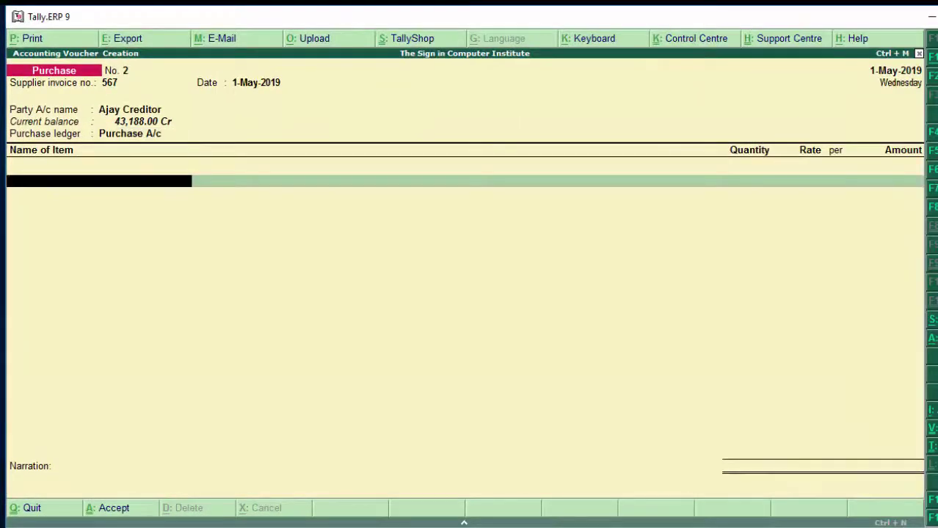
text(K)
key(Return)
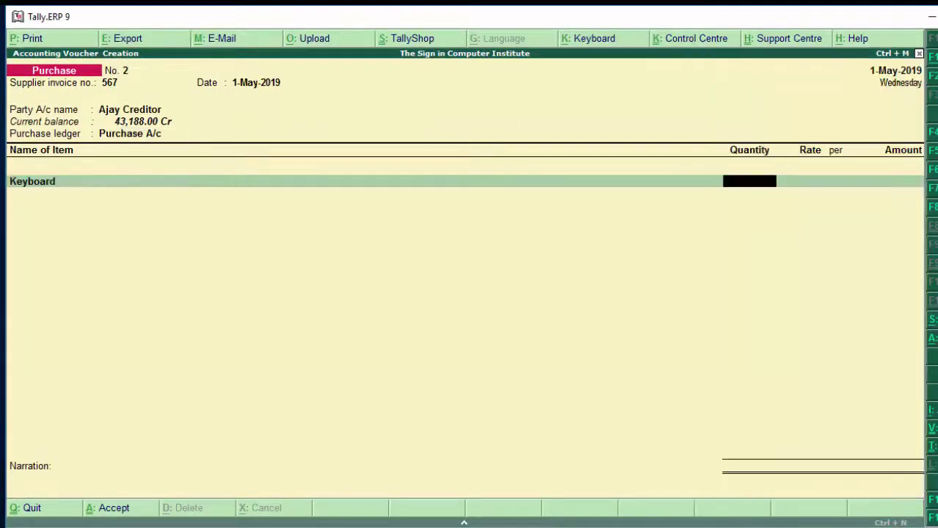
text(6)
text(0)
key(Return)
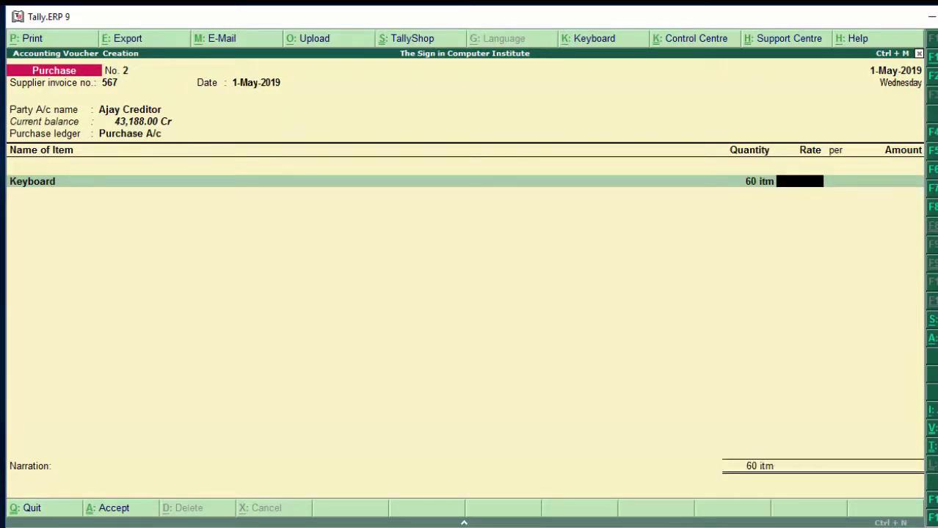
text(15)
text(0)
key(Return)
key(Return)
key(Return)
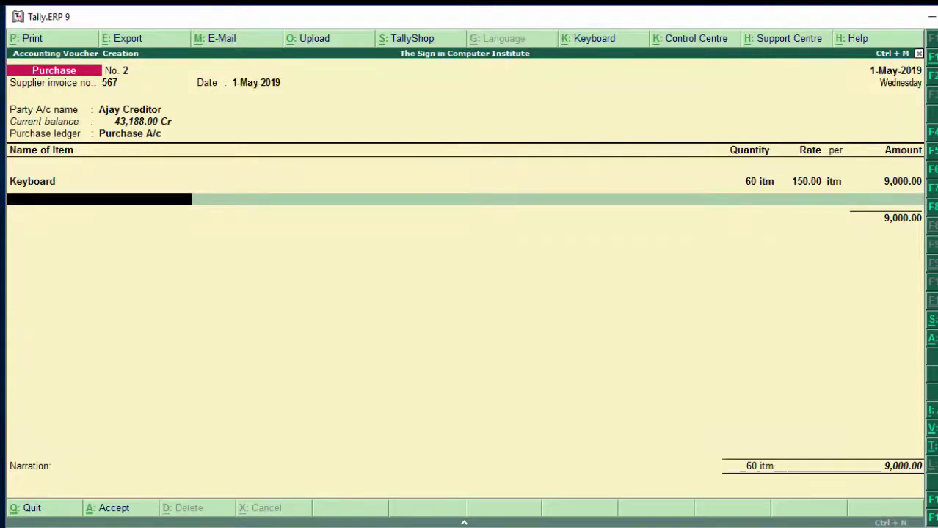
Add Refined Oil: 10 ltr at the 100.00 rate.
text(R)
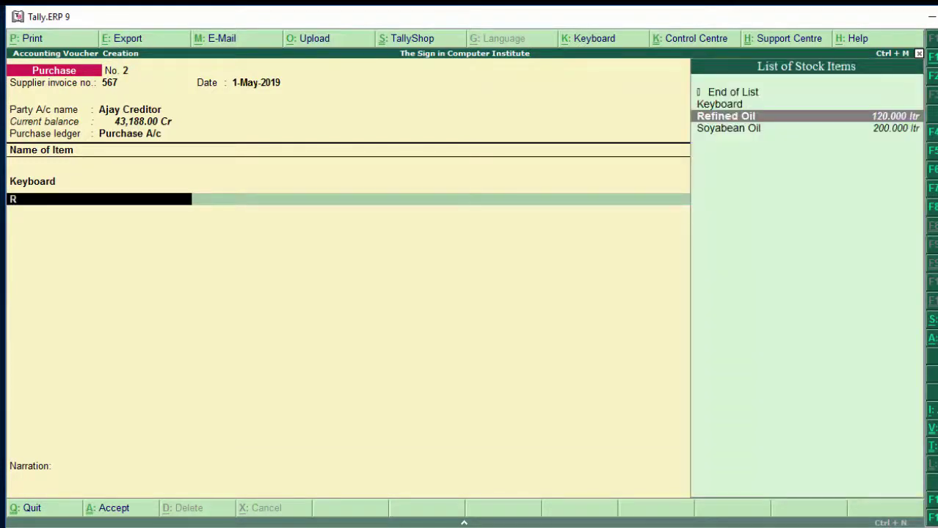
key(Return)
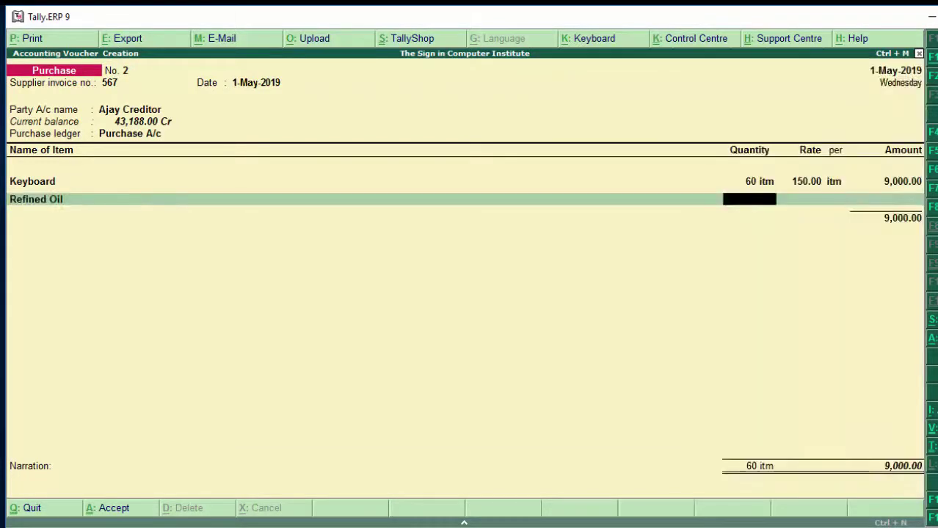
text(10)
key(Return)
key(Return)
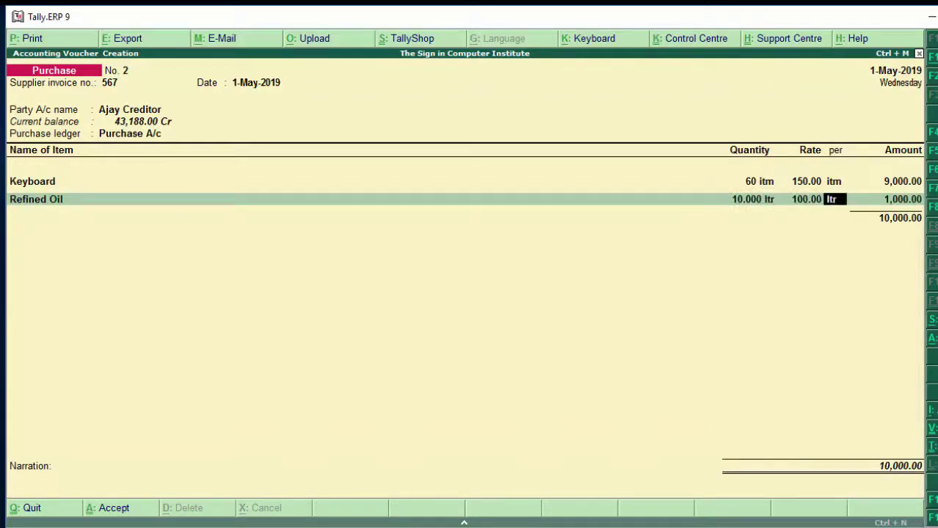
key(Return)
key(Return)
key(Return)
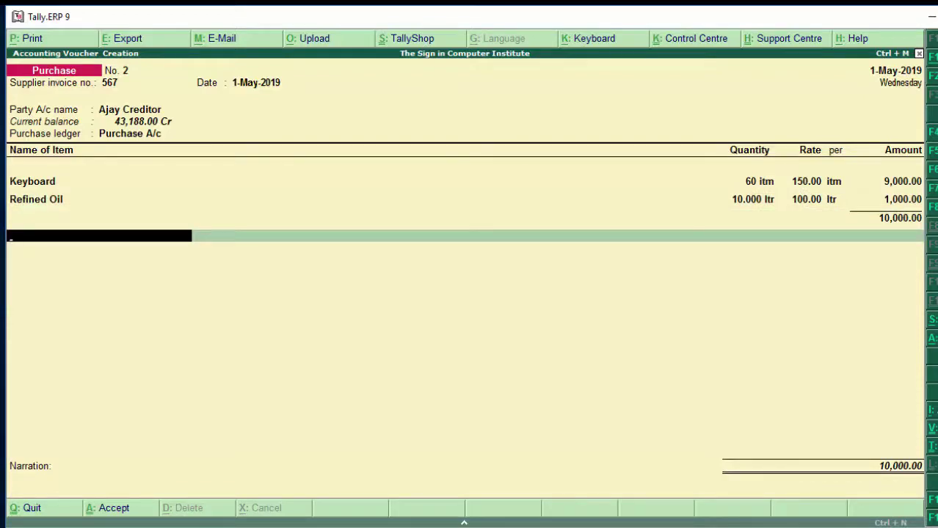
Add an Igst line of 1,800.00, save voucher No. 2 at 11,800.00, and quit entry.
text(i)
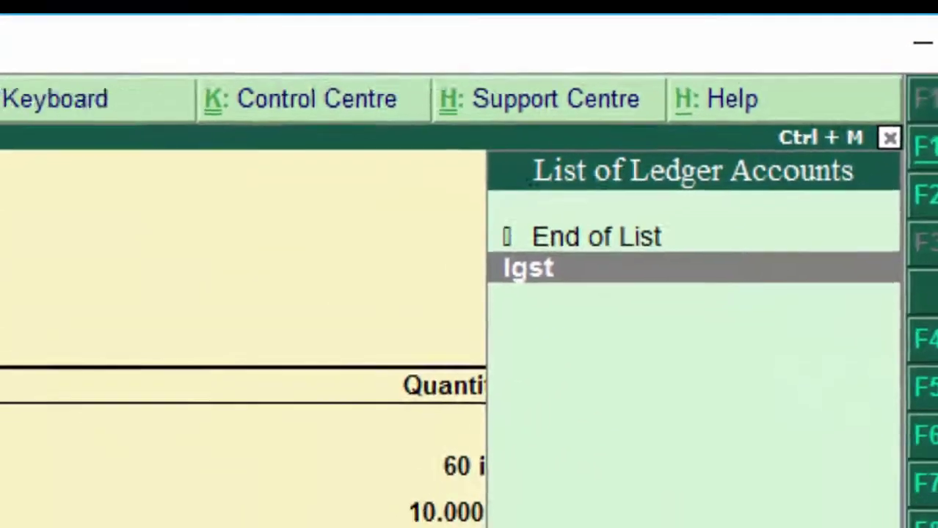
key(Return)
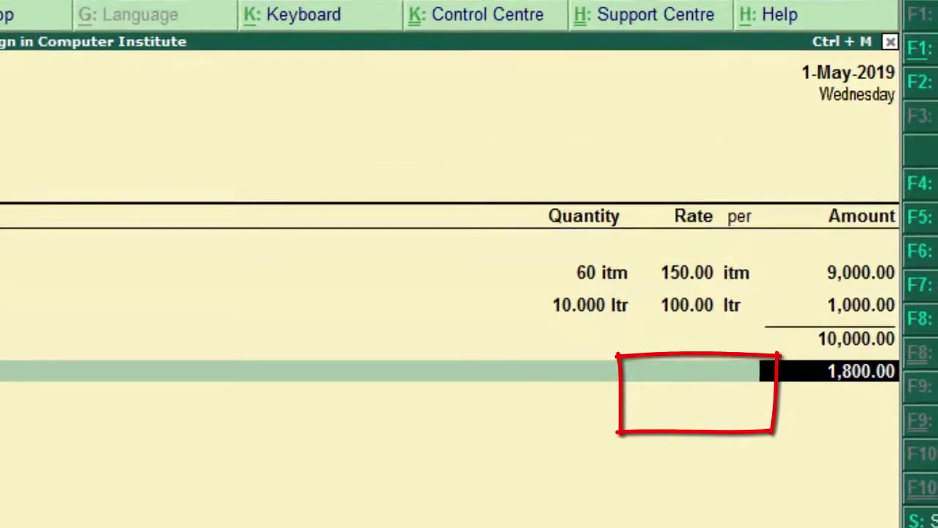
key(Return)
key(Return)
key(Return)
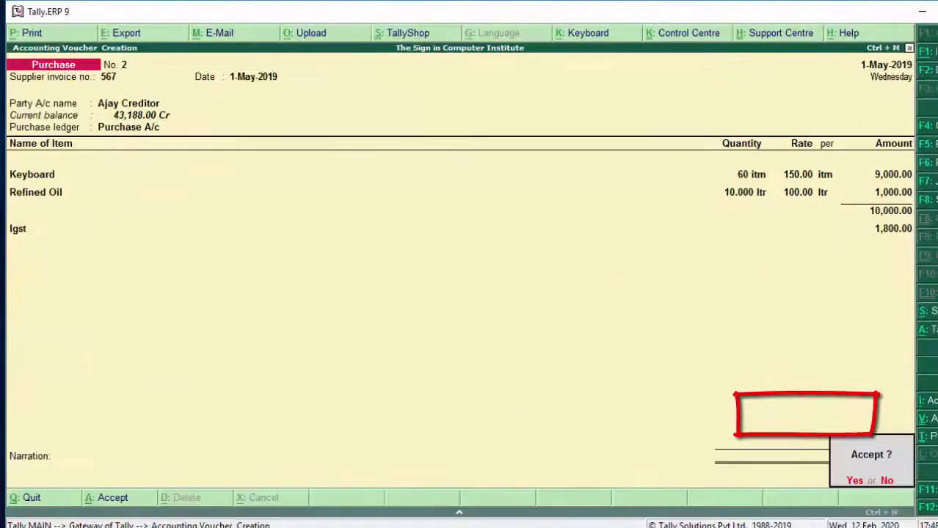
key(Return)
key(Escape)
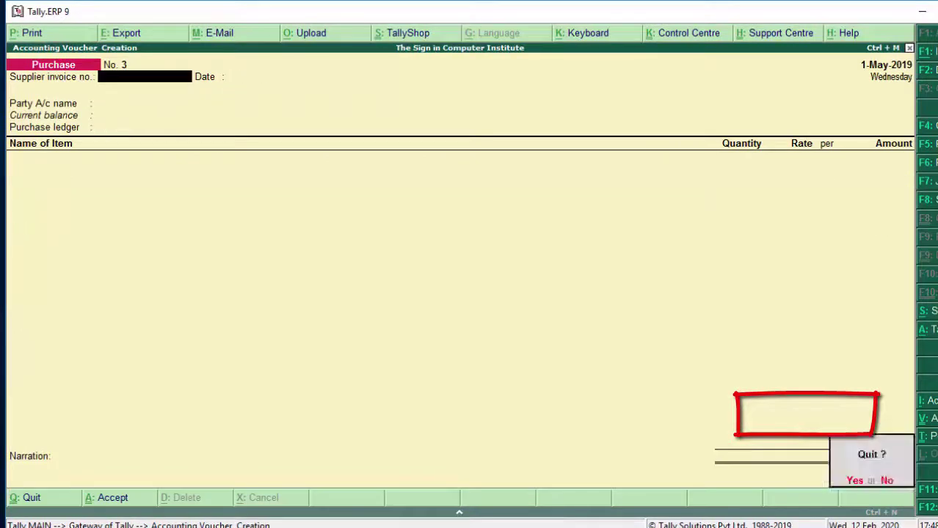
key(Return)
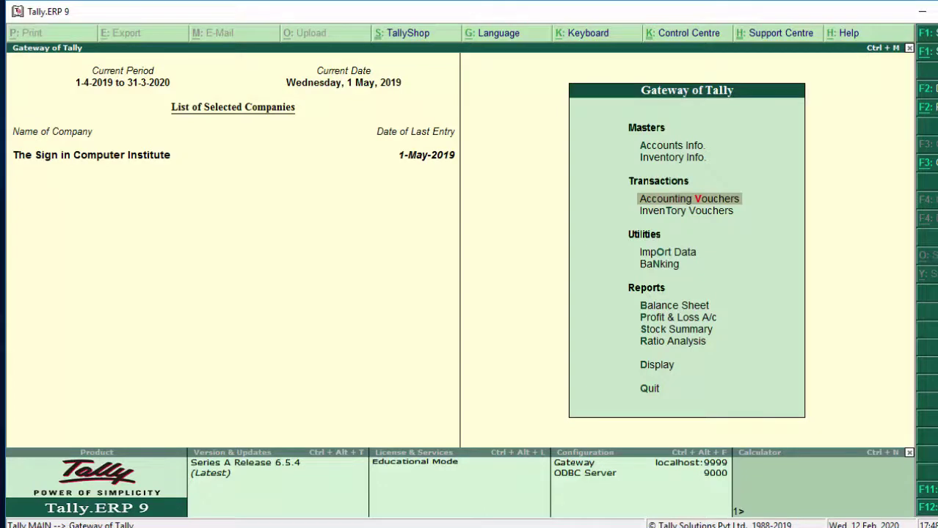
Open Purchase No. 2 from the 1-May-2019 Day Book for alteration.
key(d)
key(d)
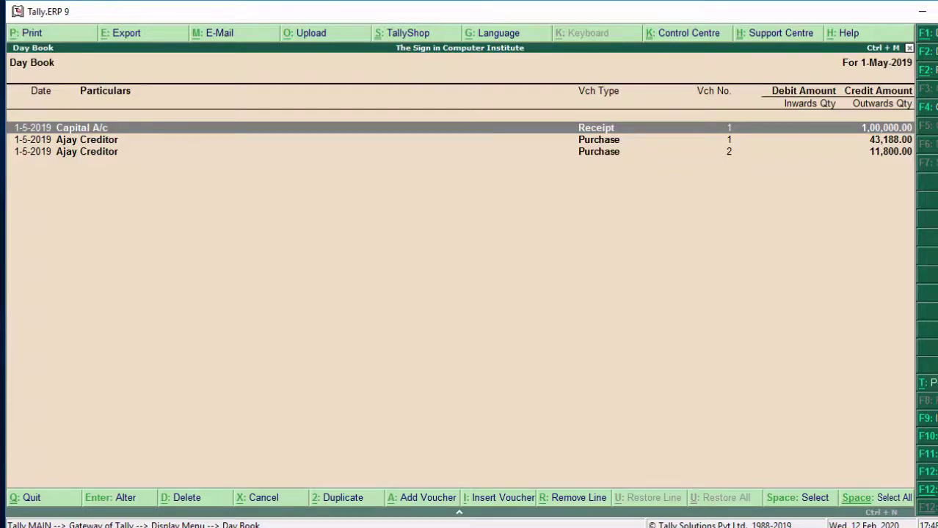
key(Down)
key(Down)
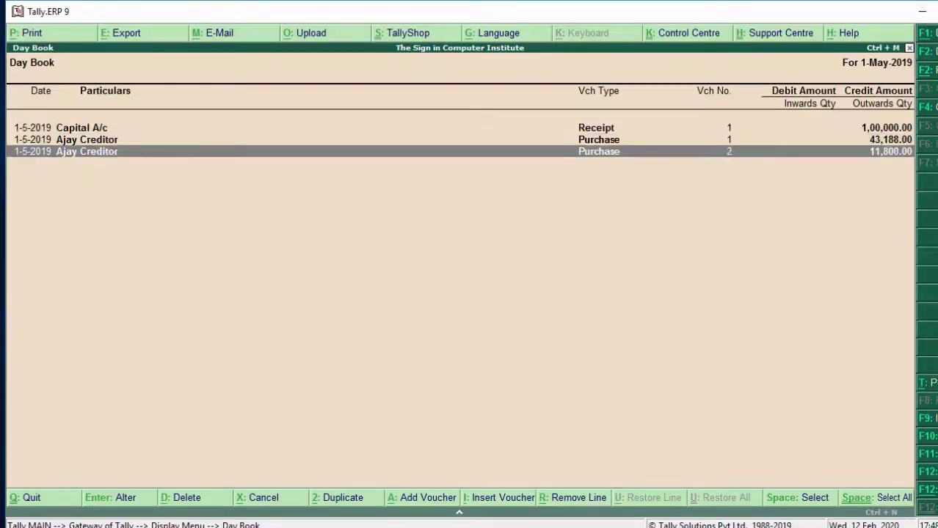
key(Return)
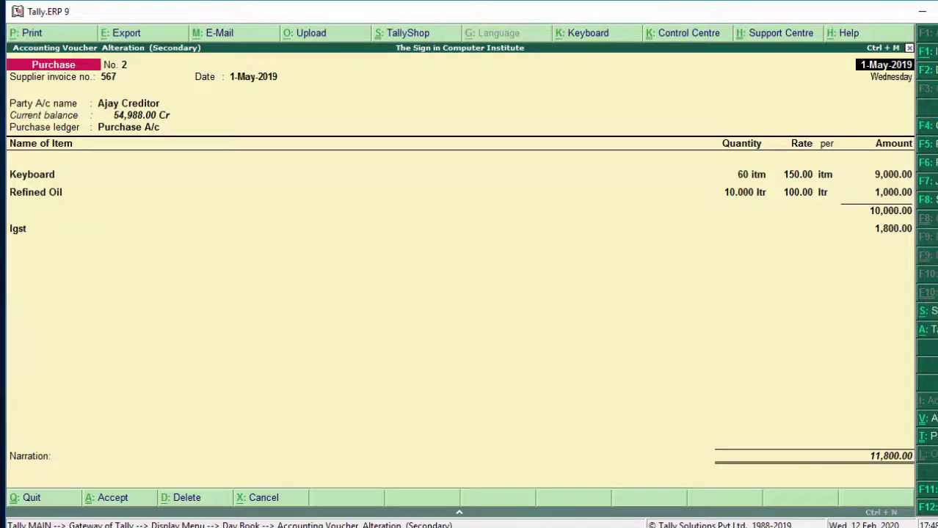
Print voucher No. 2 to a PDF named pur, then minimize Tally.
key(alt+p)
key(Return)
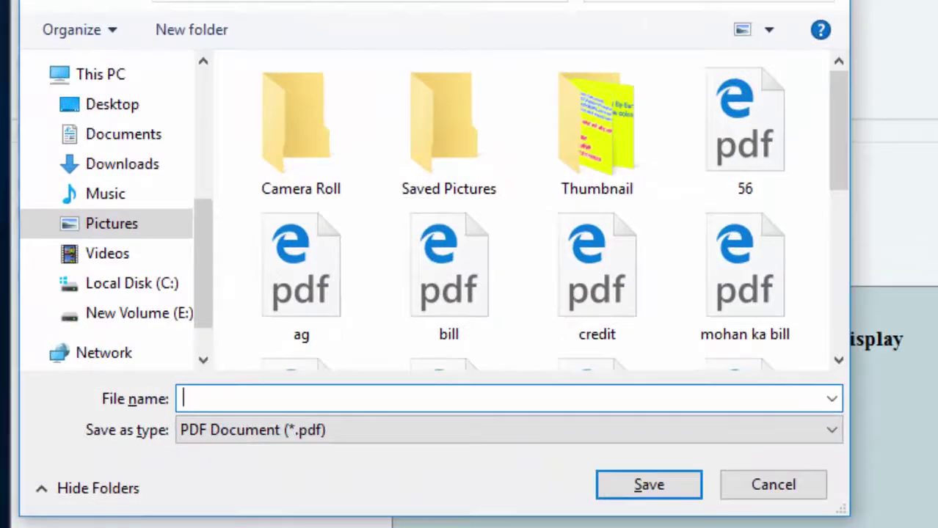
text(p)
text(ur)
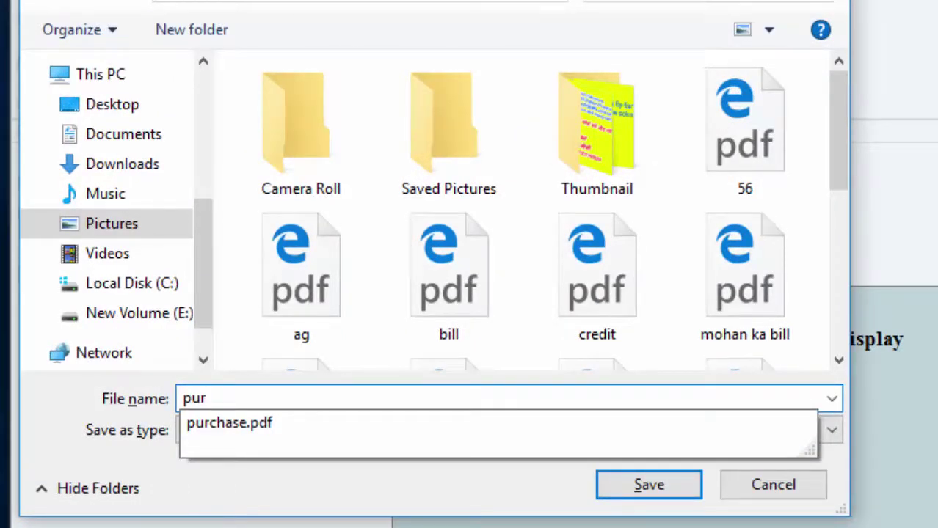
key(Return)
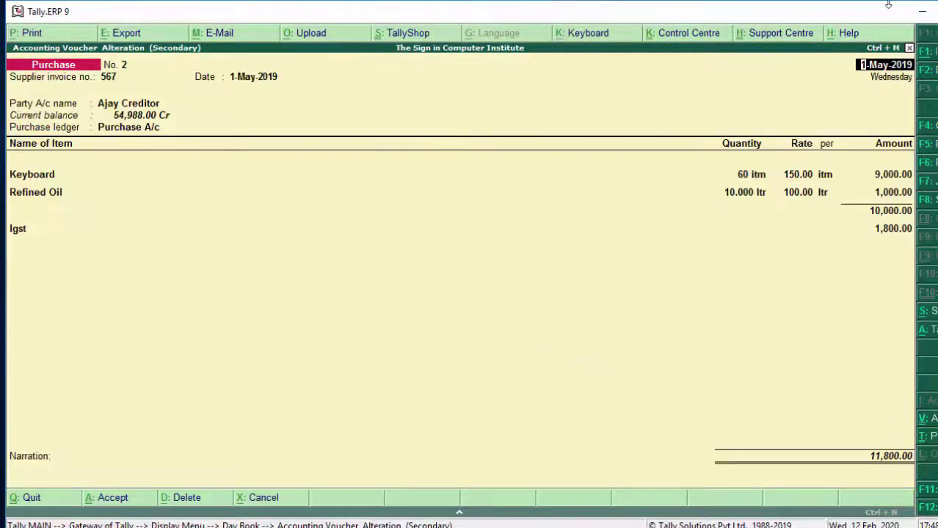
click(922, 11)
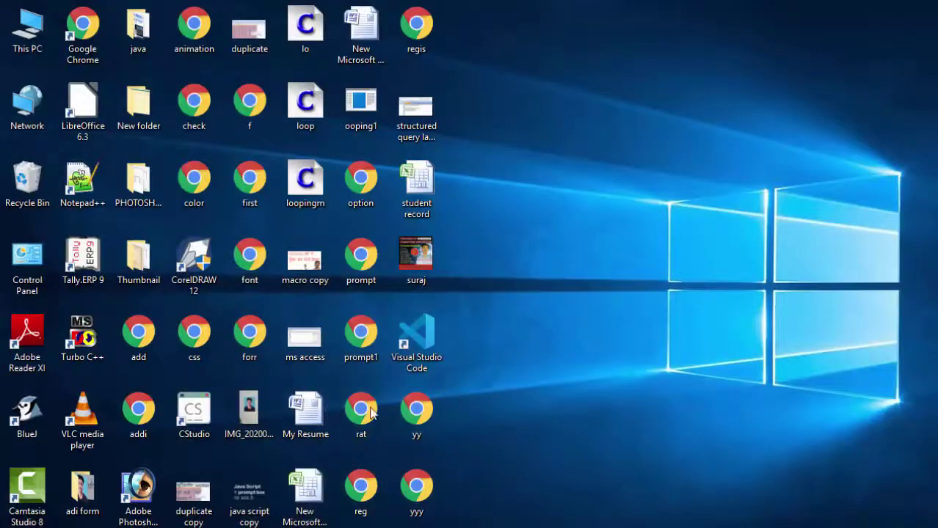
Open the pur PDF from the Pictures folder via This PC.
double_click(27, 18)
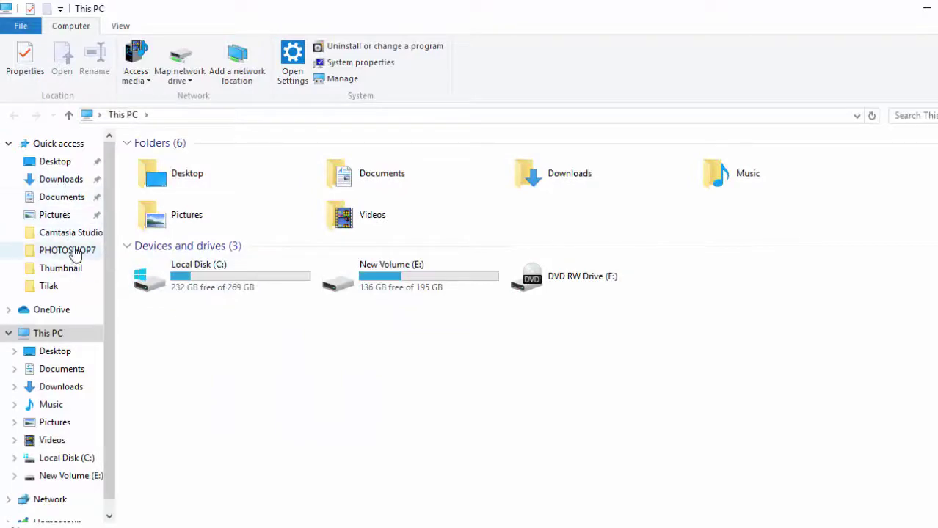
click(81, 222)
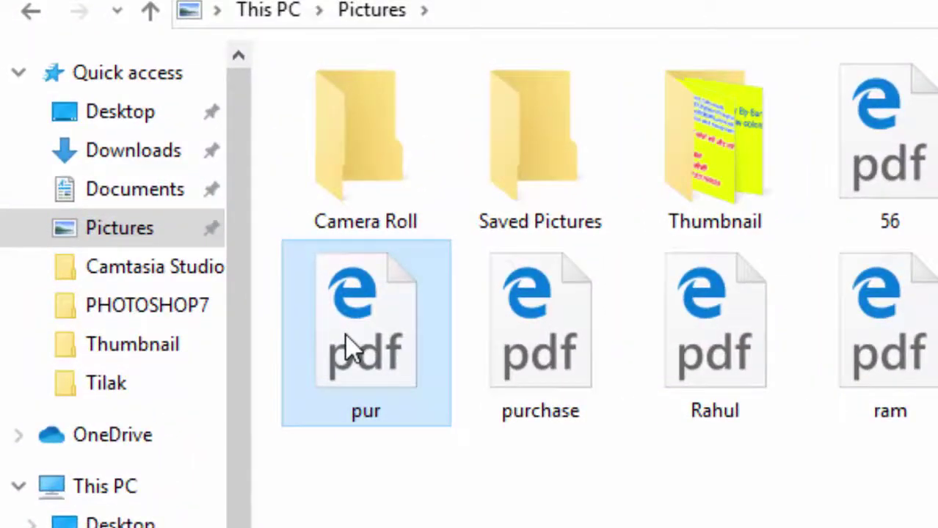
right_click(351, 348)
click(400, 293)
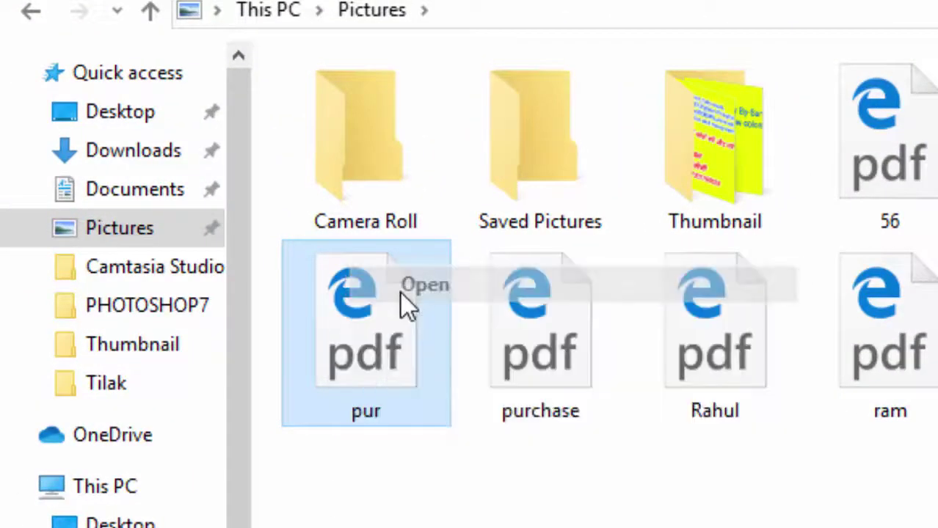